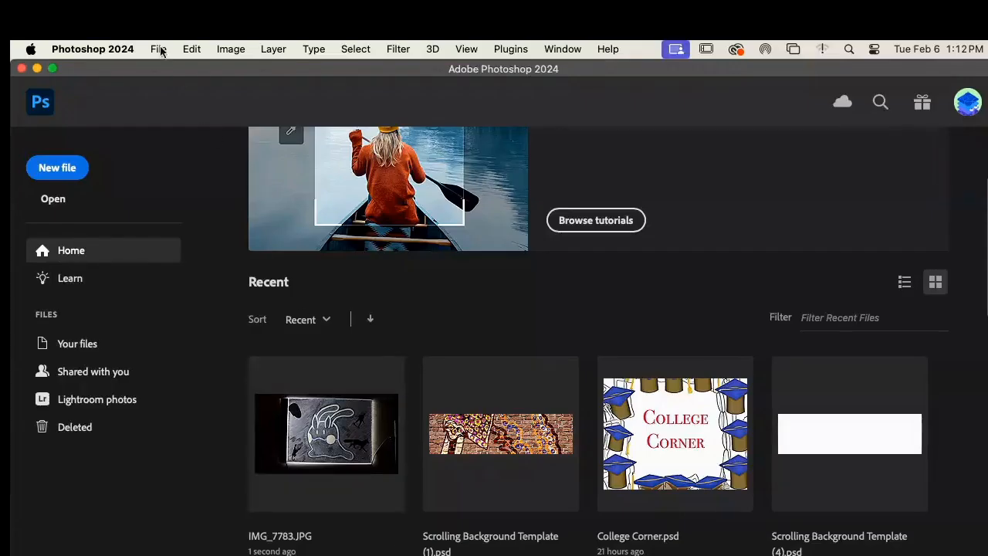
- Start Load Files into Stack with individual files as the source and browse for the images
click(160, 50)
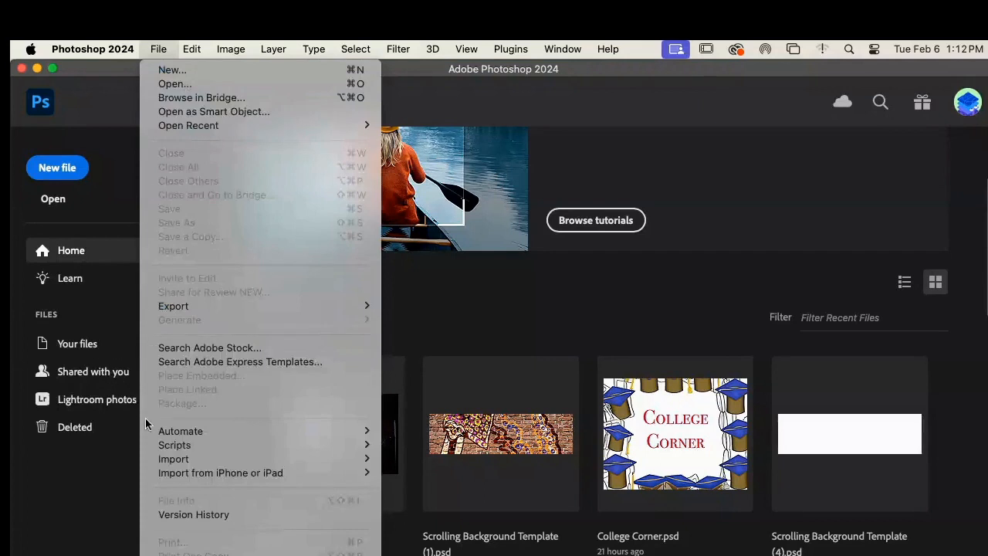
mouse_move(174, 446)
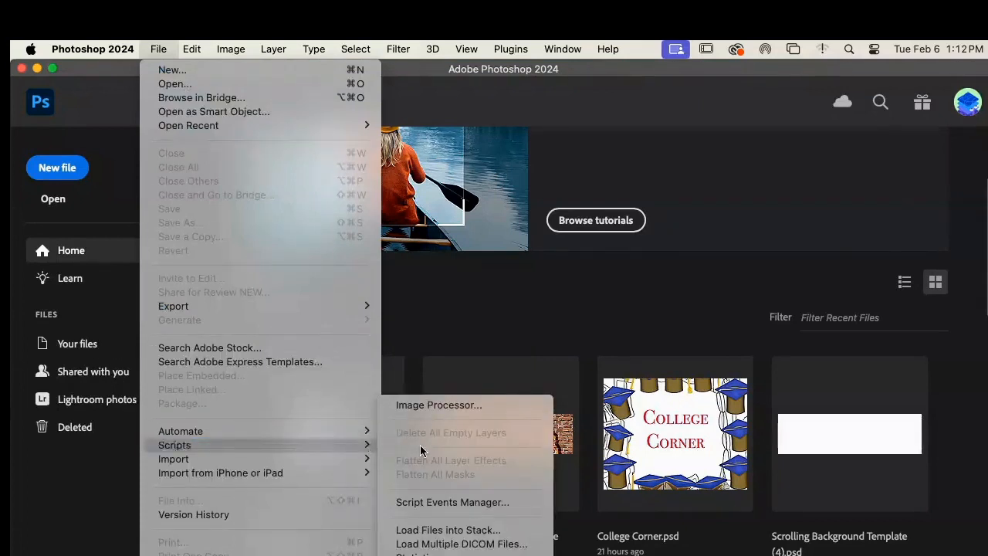
click(482, 531)
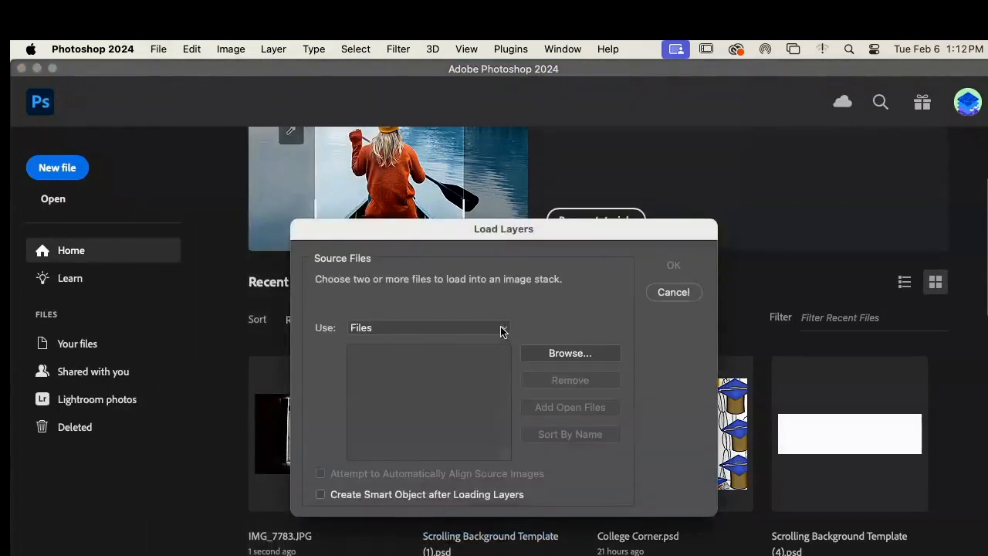
click(440, 328)
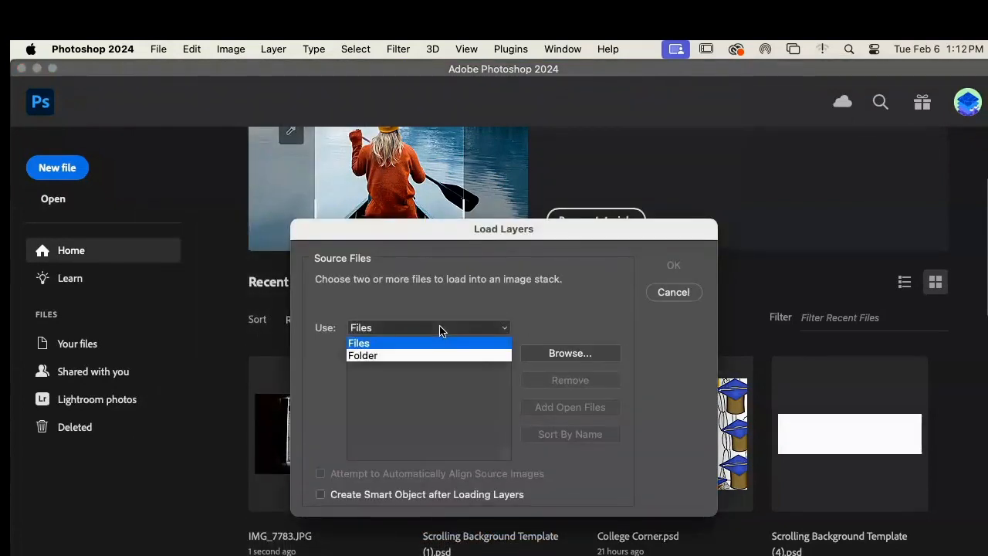
click(441, 331)
click(582, 361)
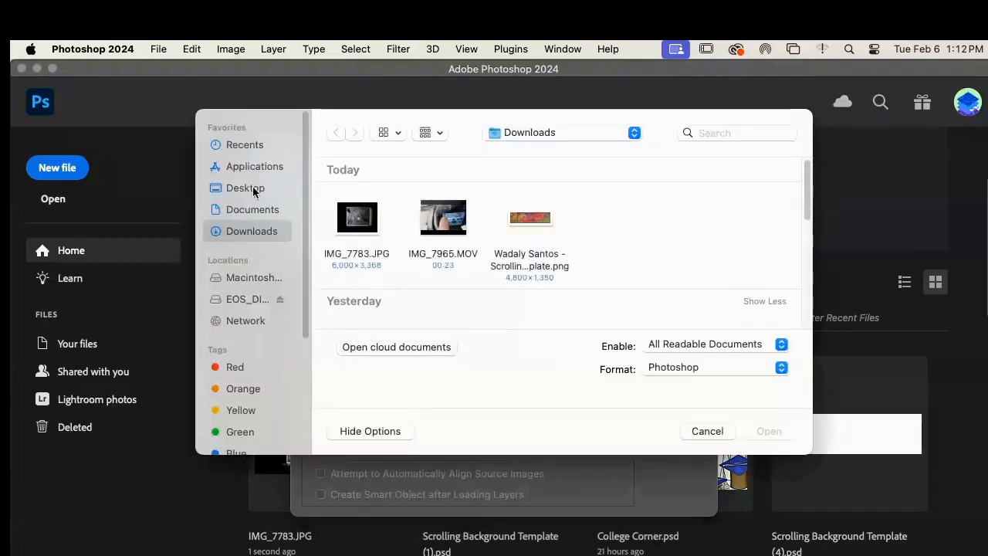
- Add all images from the Walk cycle folder on the Desktop to the source files
click(255, 189)
click(363, 230)
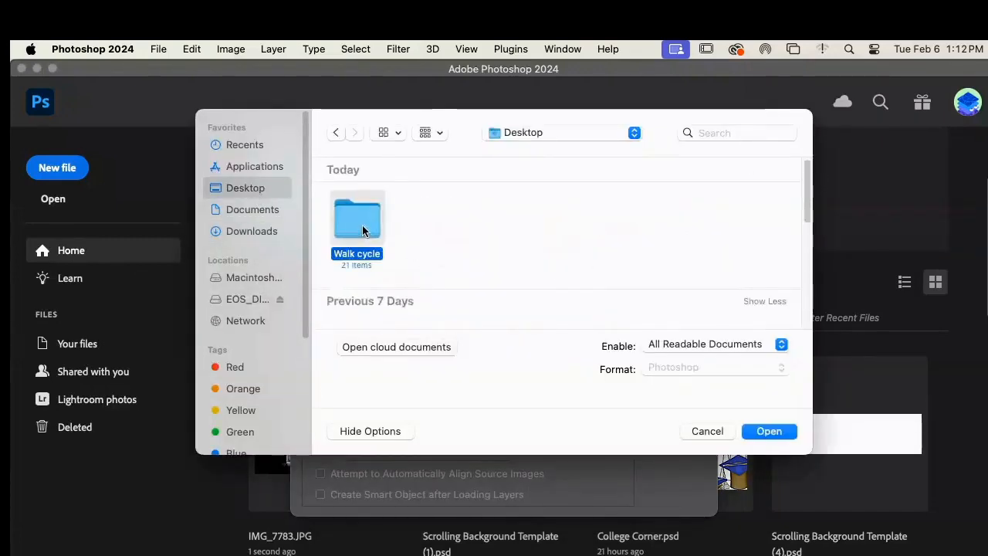
double_click(362, 228)
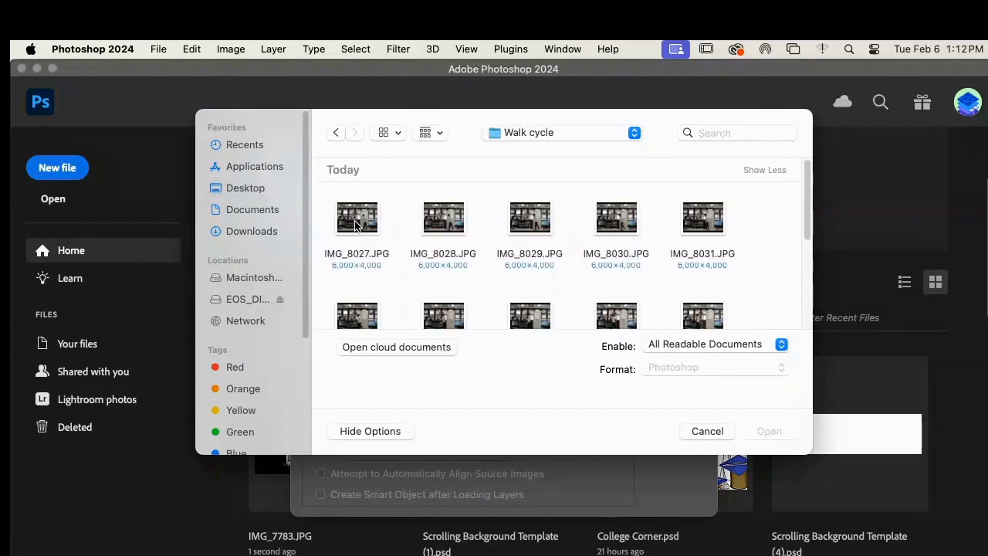
key(super+a)
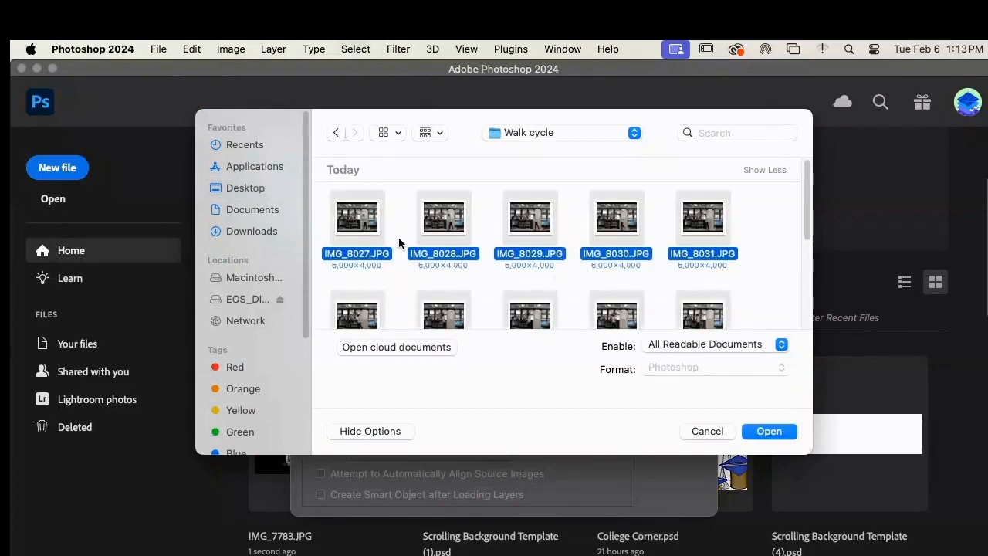
click(775, 434)
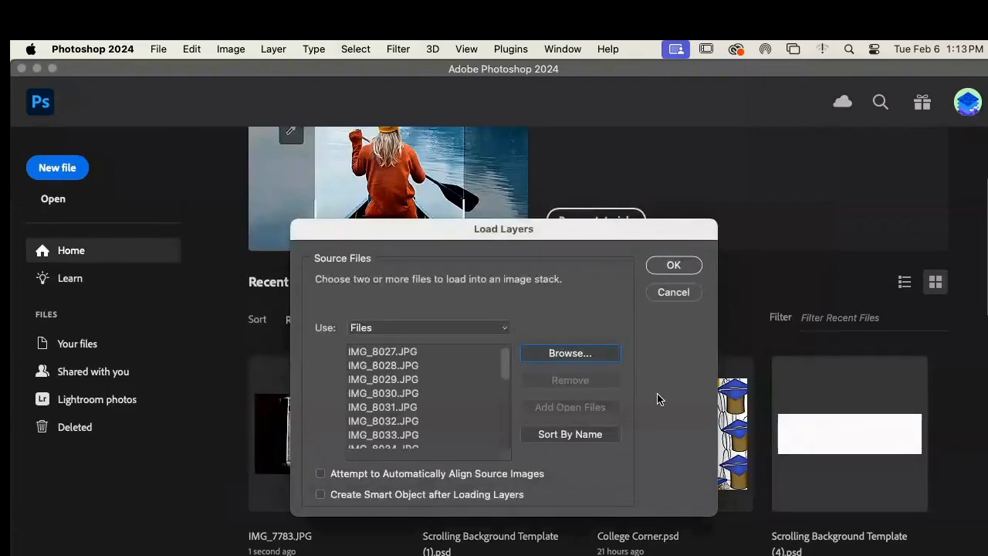
- Check the complete list of source images and load them as layers of one document
click(399, 351)
drag(510, 361, 507, 449)
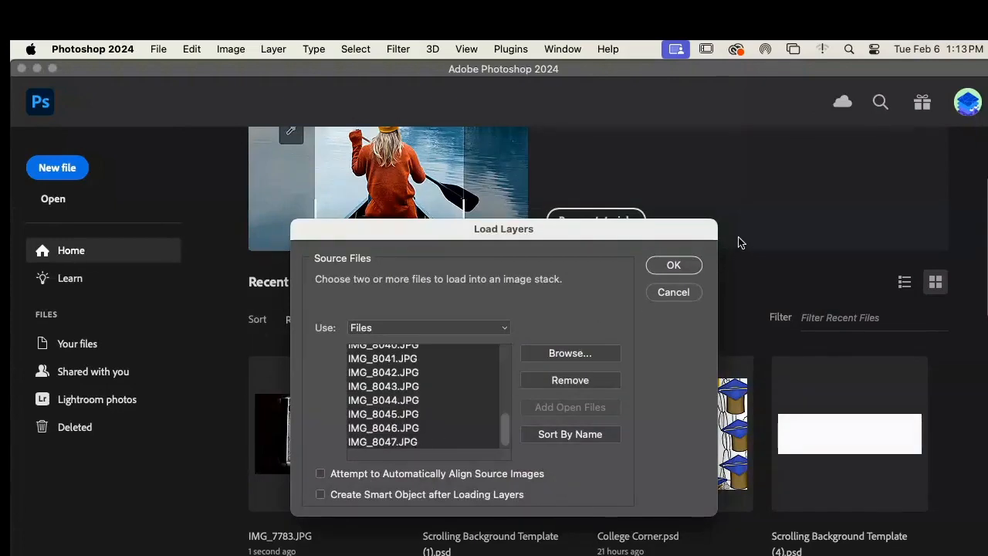
click(674, 265)
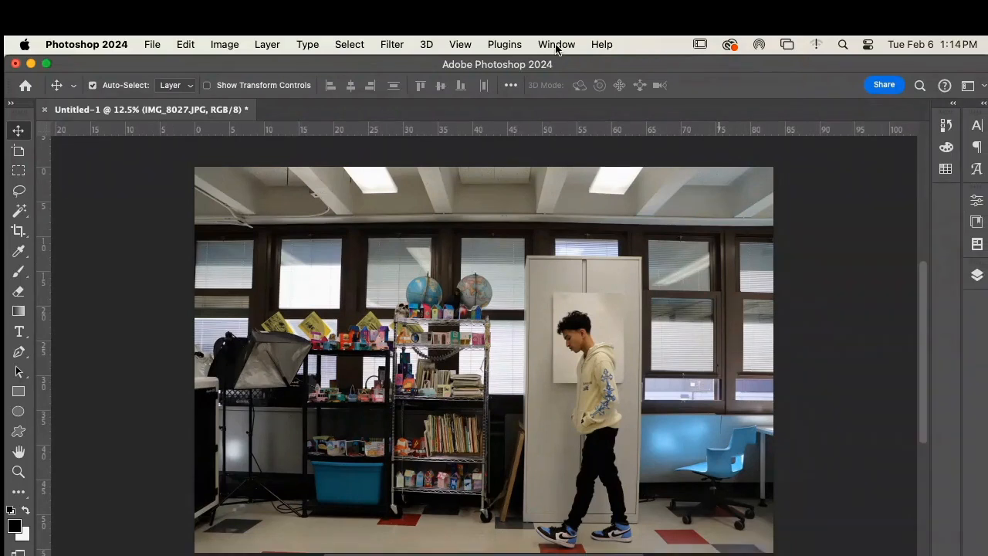
- Display the document's layers and select the subject of the IMG_8027.JPG layer with Select Subject
click(556, 44)
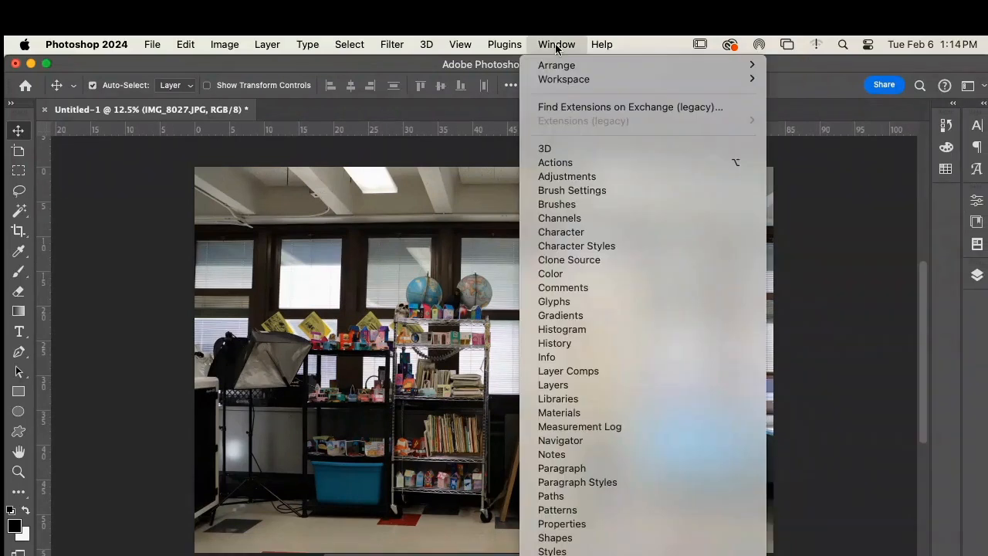
click(584, 390)
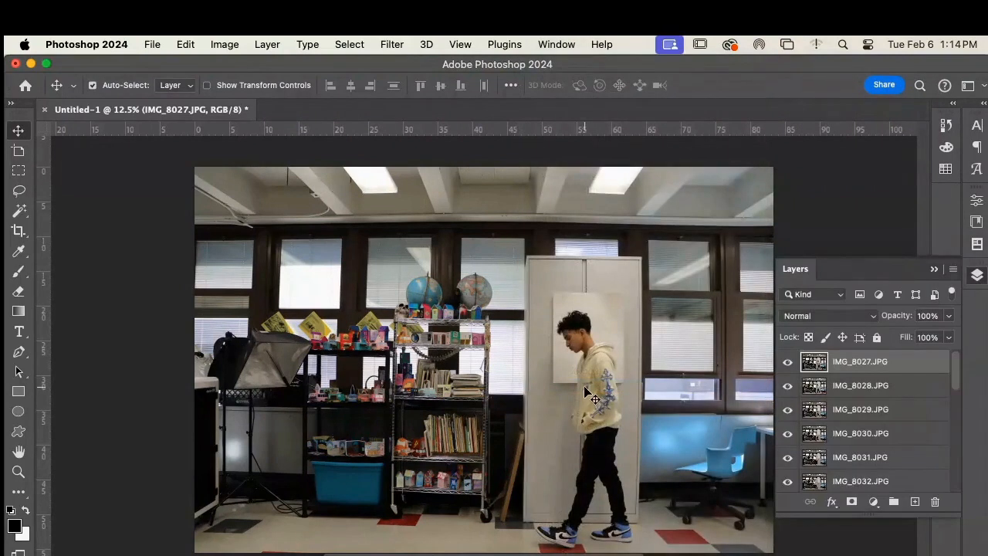
drag(957, 372, 934, 360)
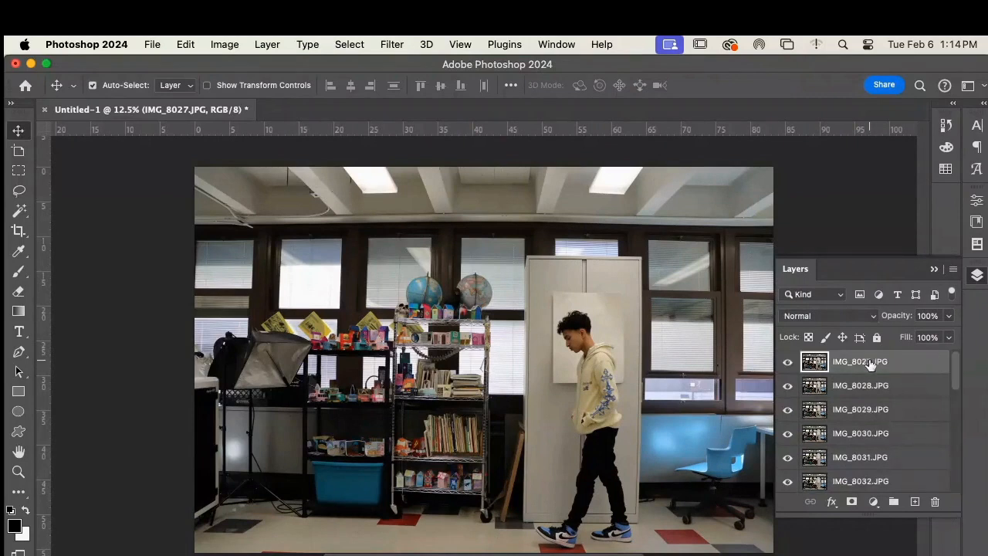
click(354, 44)
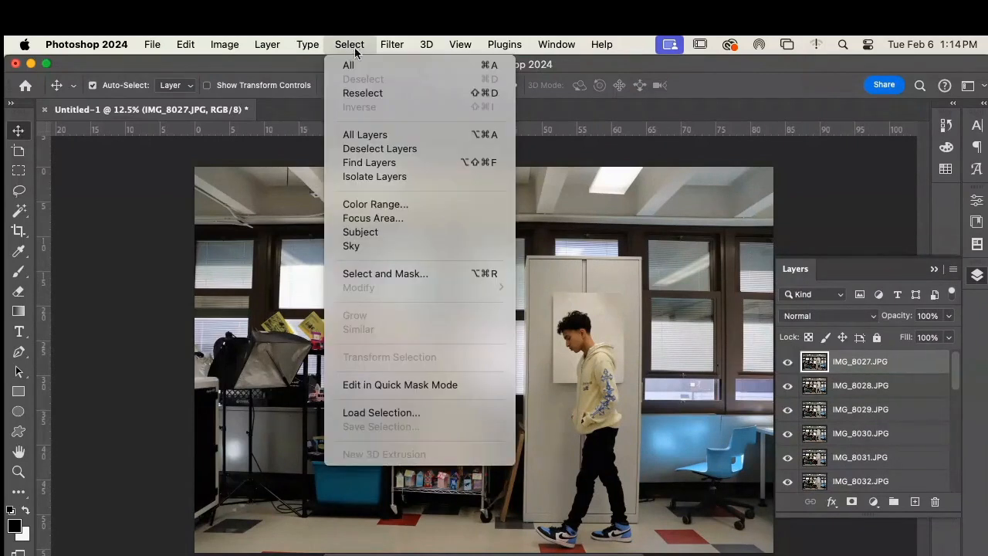
click(392, 231)
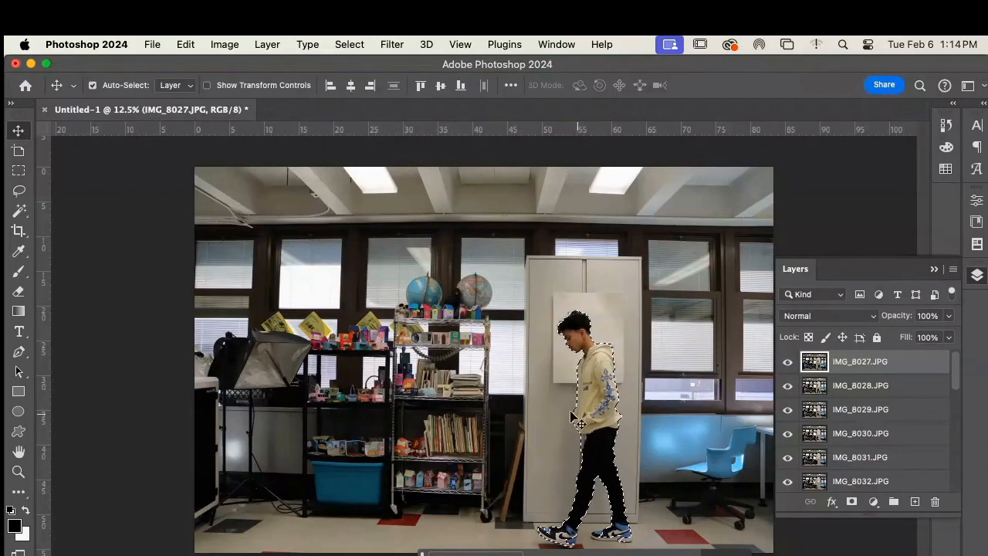
- Add areas around both shoes to the selection using the Quick Selection tool in add mode
click(19, 192)
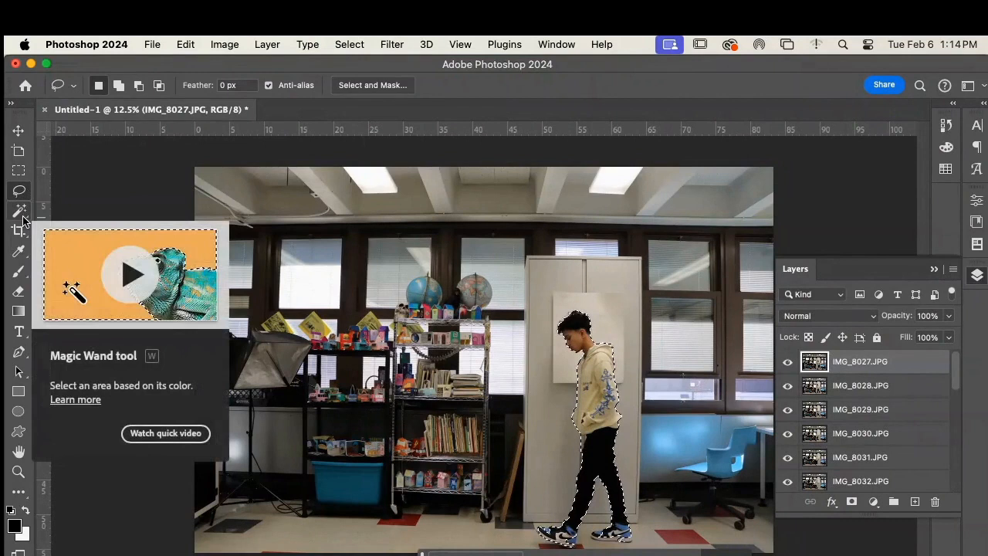
click(23, 220)
click(86, 226)
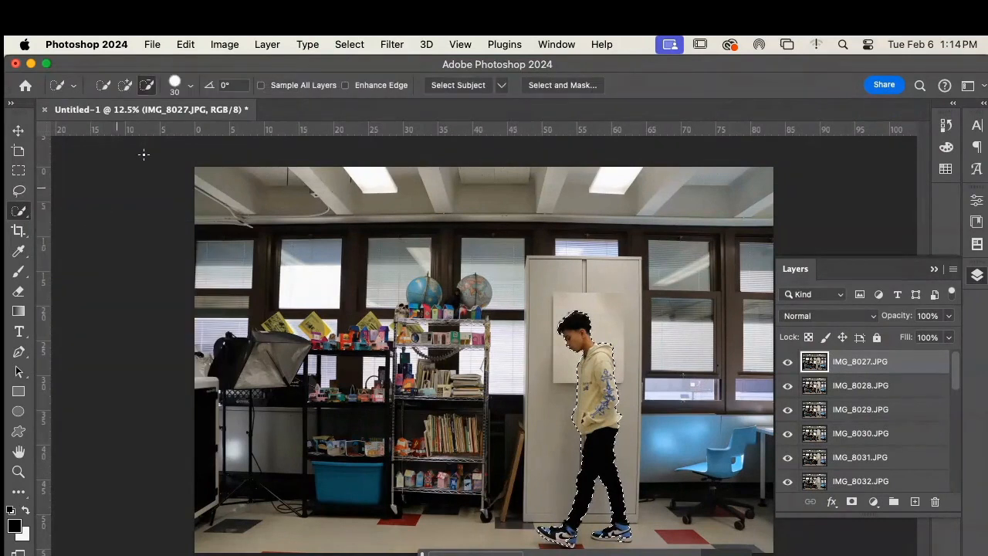
click(123, 86)
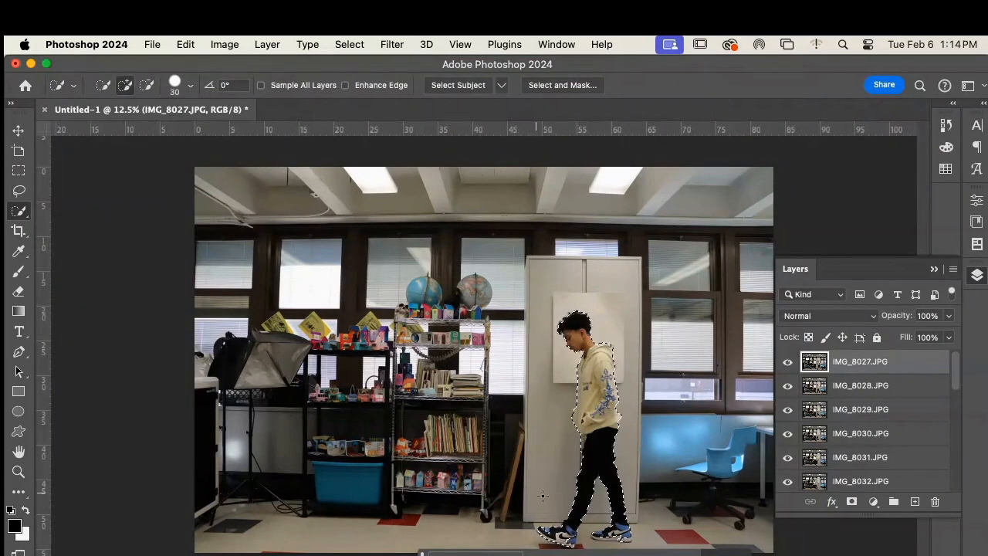
click(578, 543)
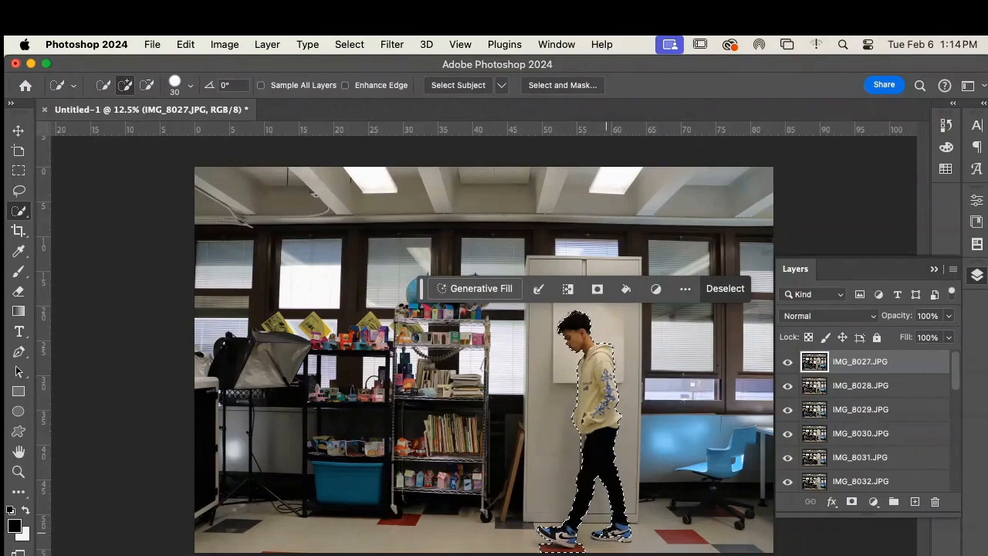
drag(621, 541, 630, 540)
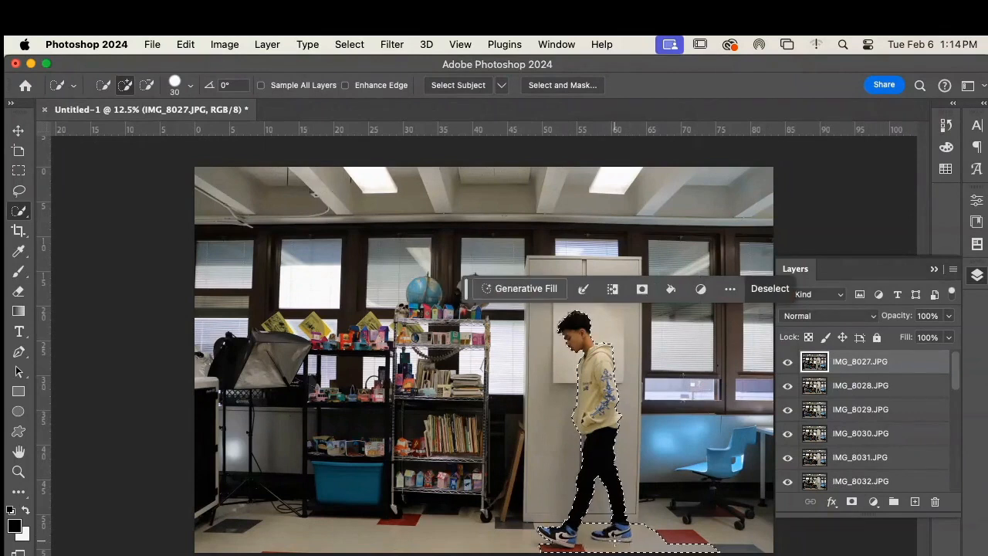
- Reduce the Quick Selection brush to size 16 and subtract the excess floor around the shoes from the selection
click(173, 80)
drag(124, 128, 114, 129)
click(142, 85)
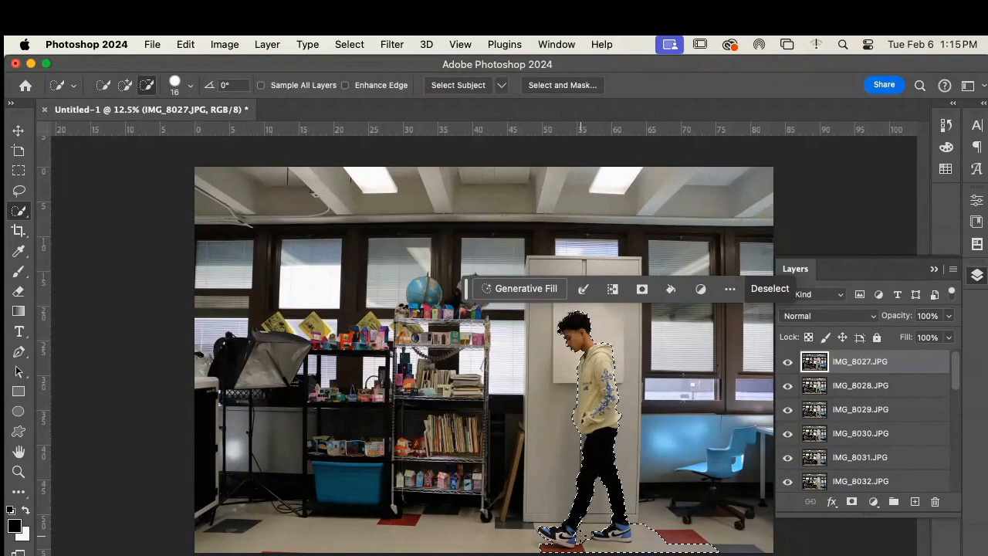
mouse_move(580, 552)
mouse_down()
mouse_move(626, 553)
mouse_move(647, 530)
mouse_up()
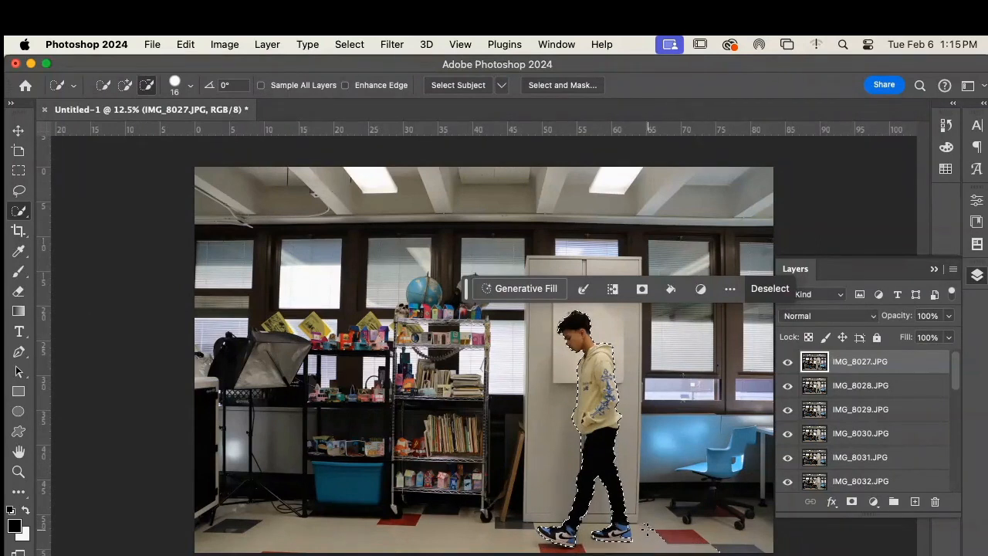
drag(728, 547, 690, 538)
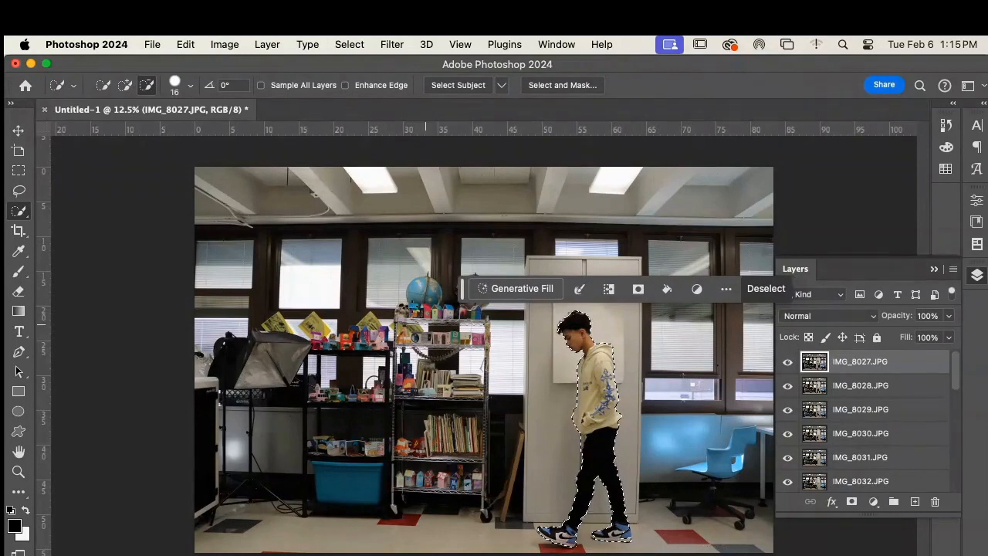
click(125, 87)
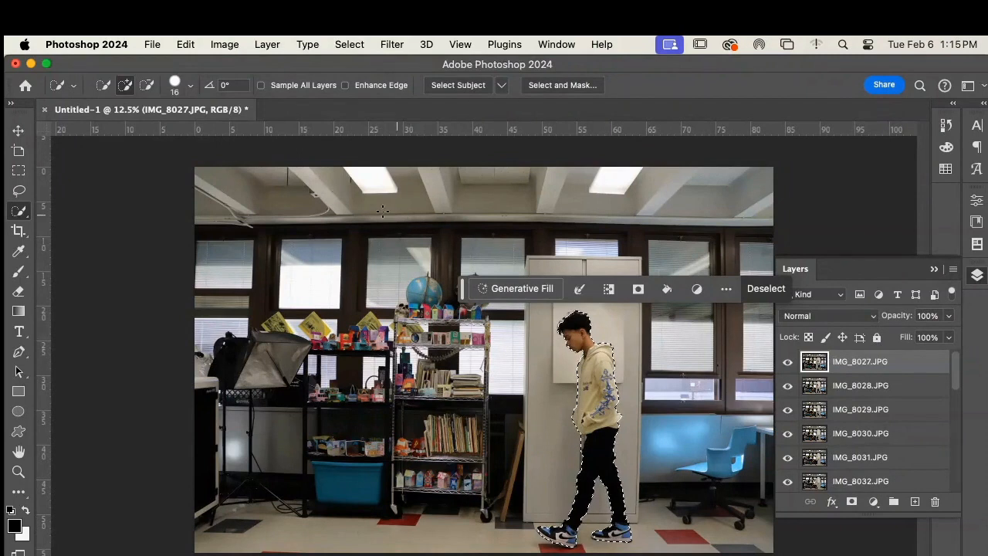
- Invert the selection and delete the background of the IMG_8027.JPG layer
click(348, 44)
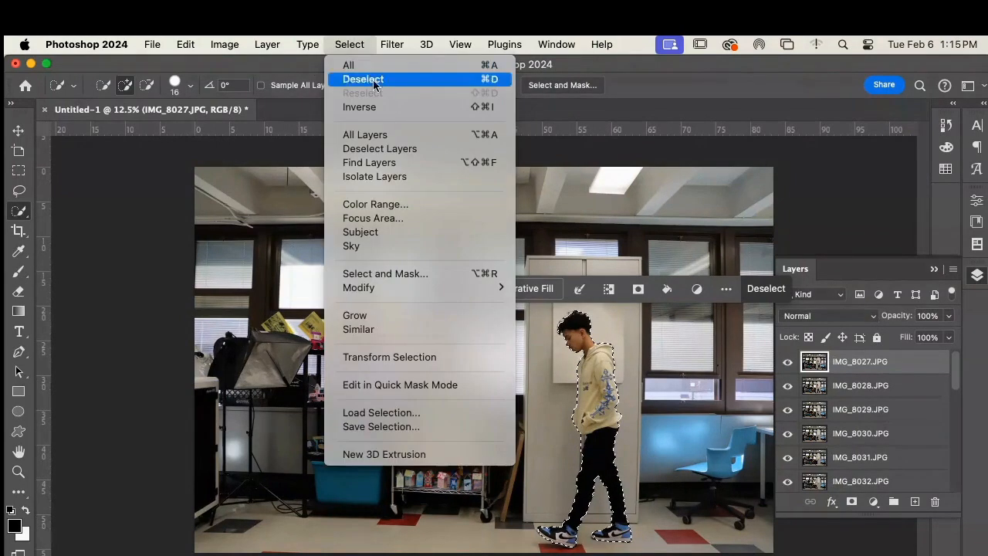
click(380, 109)
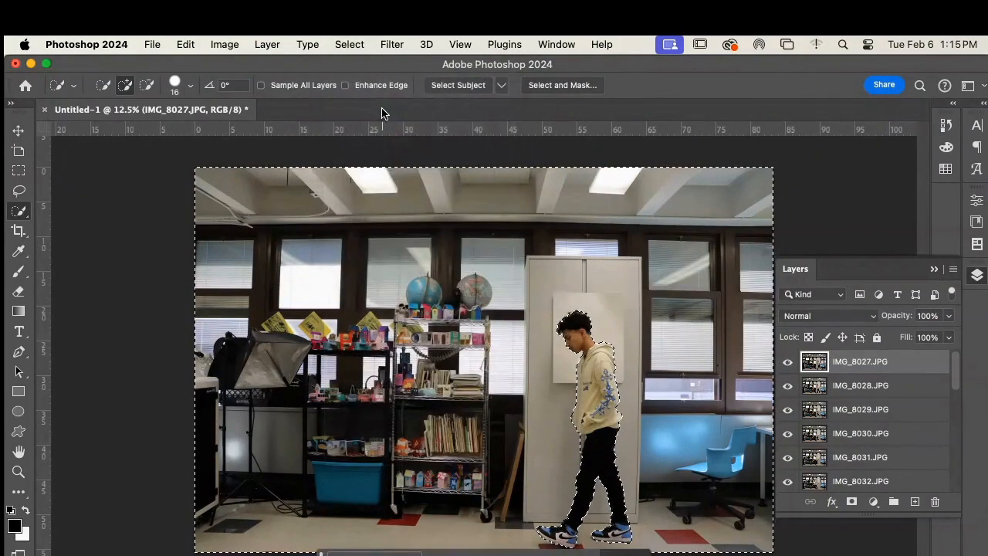
key(BackSpace)
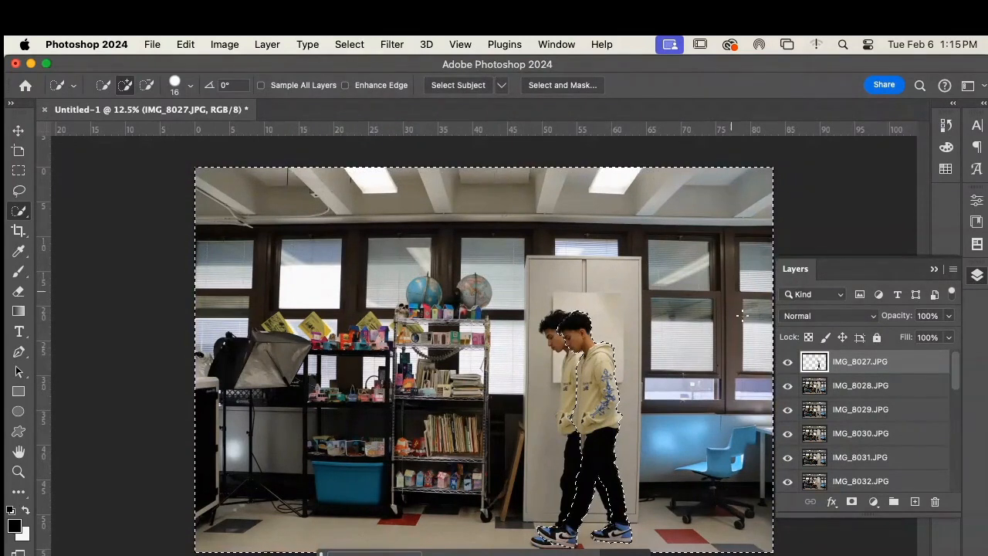
- Hide the IMG_8027.JPG layer and clear the selection
click(787, 361)
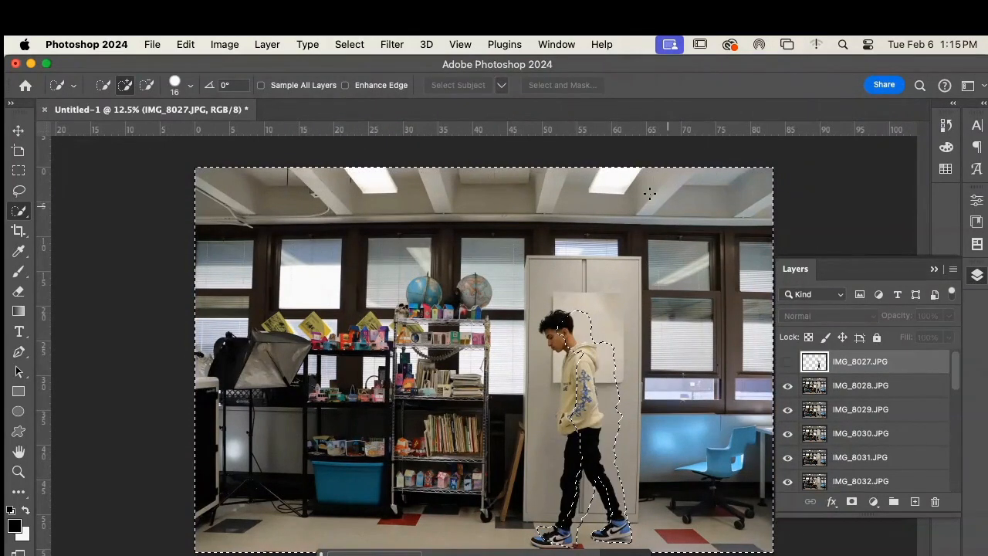
click(349, 44)
click(349, 80)
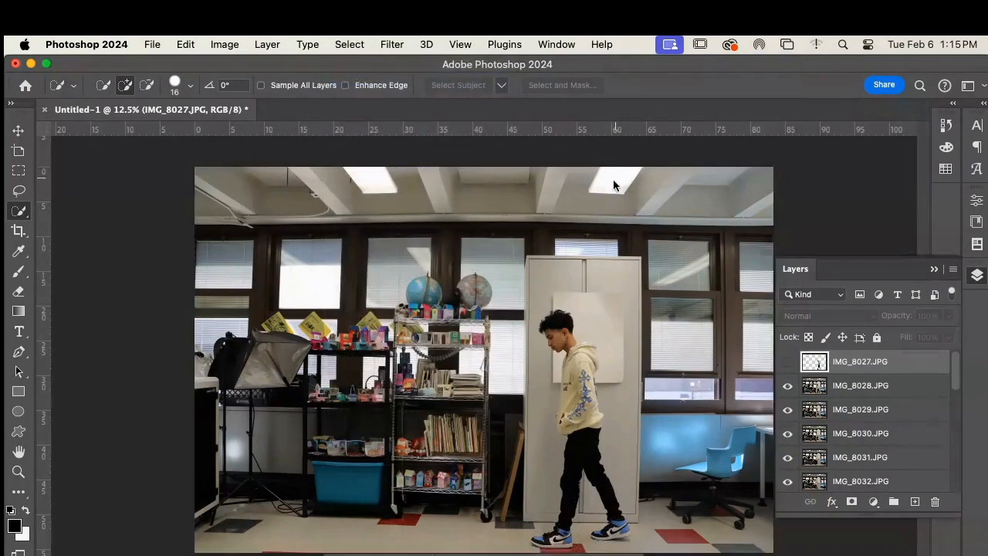
- Select the subject on the IMG_8028.JPG layer and subtract the stray background beside the chest from the selection
click(845, 385)
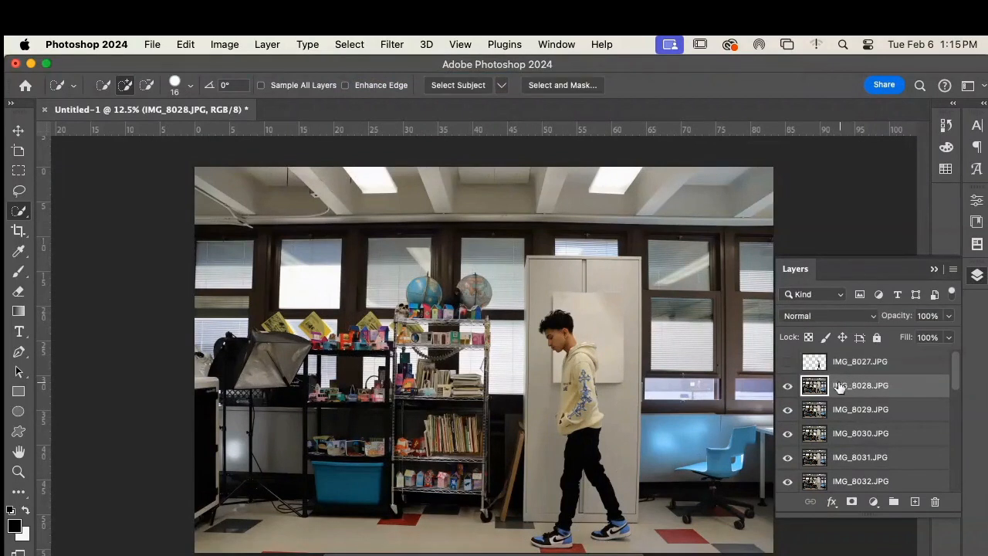
click(349, 44)
click(374, 234)
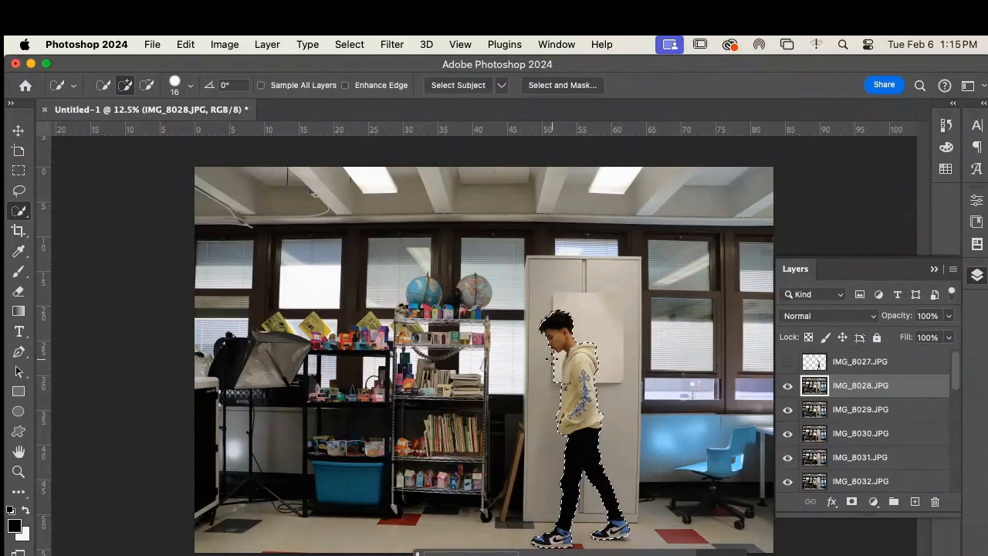
click(146, 85)
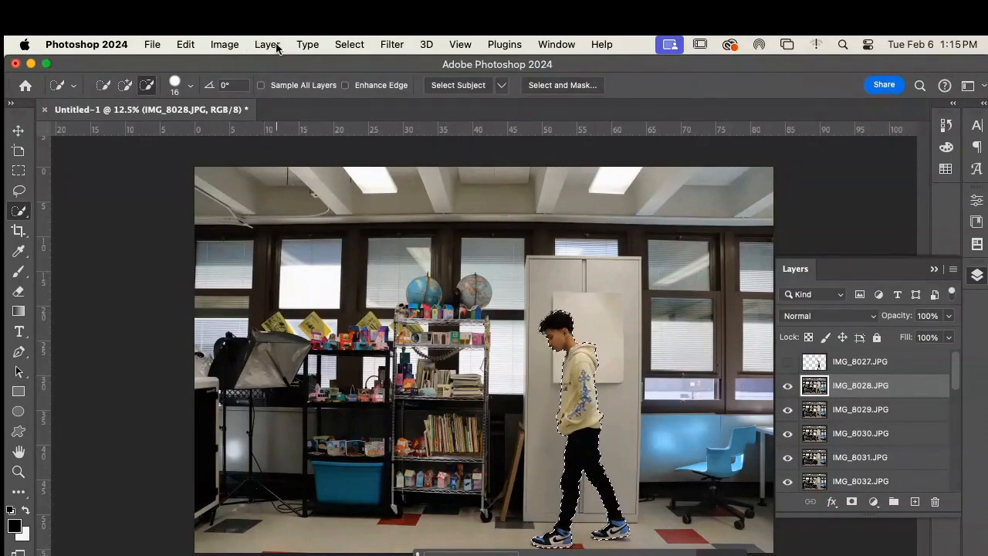
- Invert the selection and delete the background of the IMG_8028.JPG layer
click(344, 47)
click(363, 110)
key(Delete)
- Clear the selection and hide the IMG_8028.JPG layer
click(340, 47)
click(357, 78)
click(788, 385)
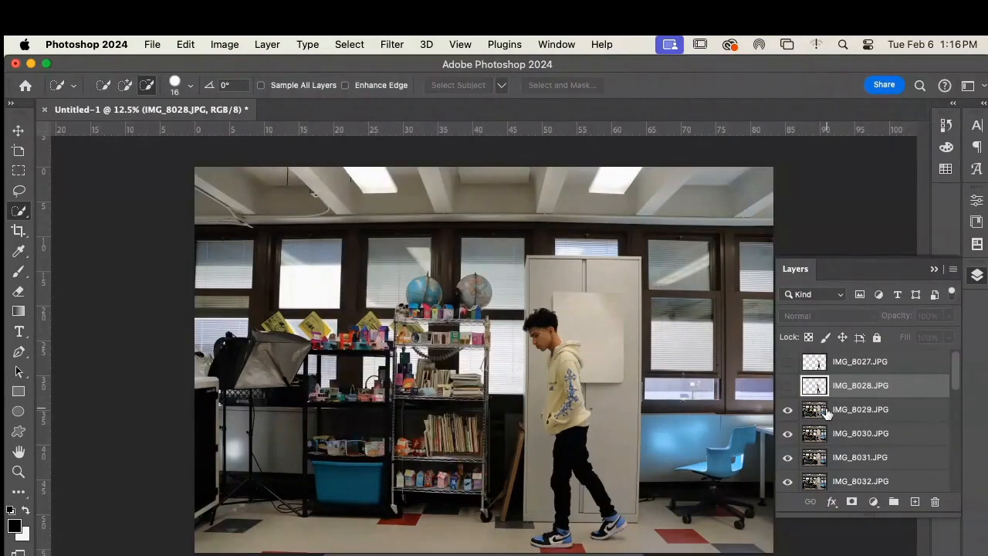
- Cut out the subject on the IMG_8029.JPG layer by deleting its background, and hide the layer
click(860, 409)
click(349, 45)
click(361, 231)
key(Delete)
click(787, 409)
- Cut out the subject on the IMG_8030.JPG layer by deleting its background, and hide the layer
click(861, 433)
click(349, 44)
- Cut out the subject on the IMG_8031.JPG layer by deleting the inverted selection, and hide the layer
click(861, 457)
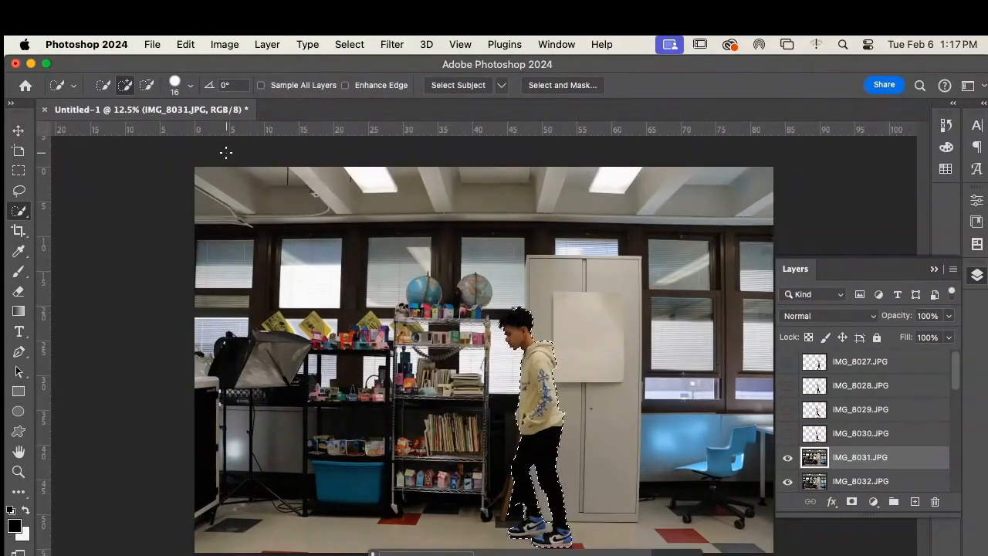
click(147, 86)
click(349, 45)
click(361, 106)
key(Delete)
click(349, 45)
click(375, 80)
click(787, 457)
- Select the subject on the IMG_8032.JPG layer and subtract stray background from the selection with a 12 px Quick Selection brush
click(816, 413)
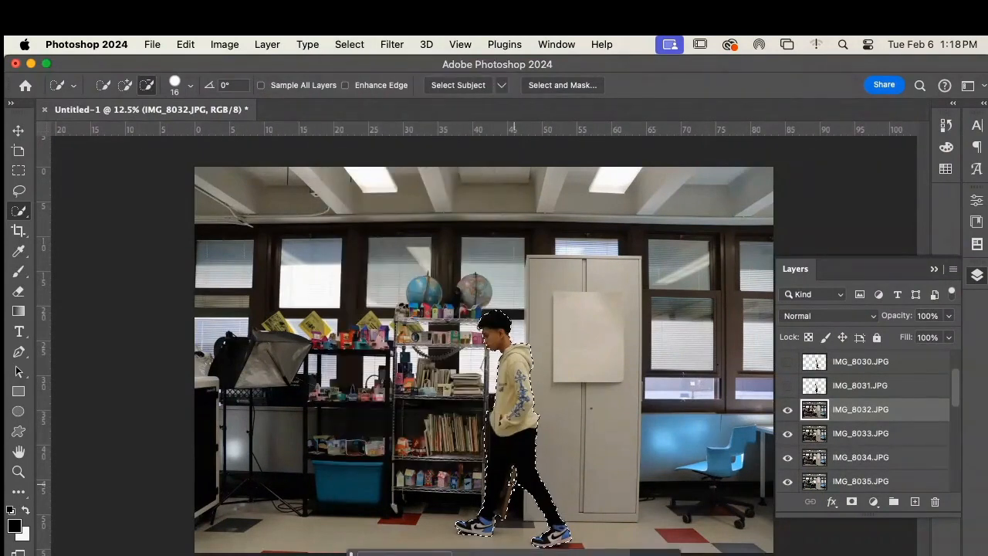
click(125, 85)
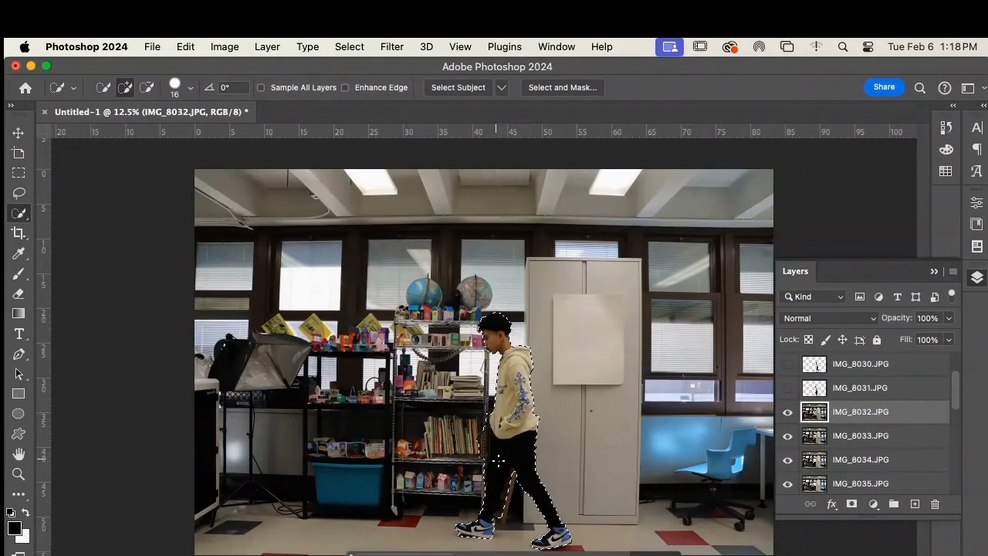
click(147, 86)
click(191, 87)
drag(113, 132, 111, 133)
key(Return)
- Delete the background of the IMG_8032.JPG layer using the inverted selection, and hide the layer with nothing selected
click(349, 46)
click(386, 113)
key(Delete)
click(350, 47)
click(360, 81)
click(787, 413)
- Try to select the whole subject on the IMG_8033.JPG layer, and delete that layer from the document
mouse_move(954, 399)
mouse_down()
mouse_move(955, 375)
mouse_move(955, 398)
mouse_up()
click(788, 364)
click(788, 364)
click(801, 413)
click(350, 46)
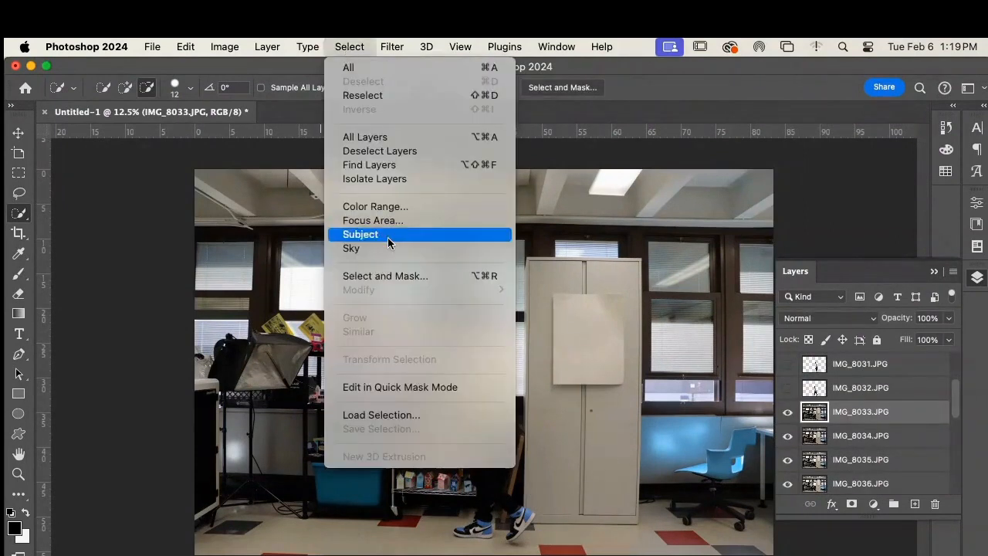
click(363, 236)
click(125, 87)
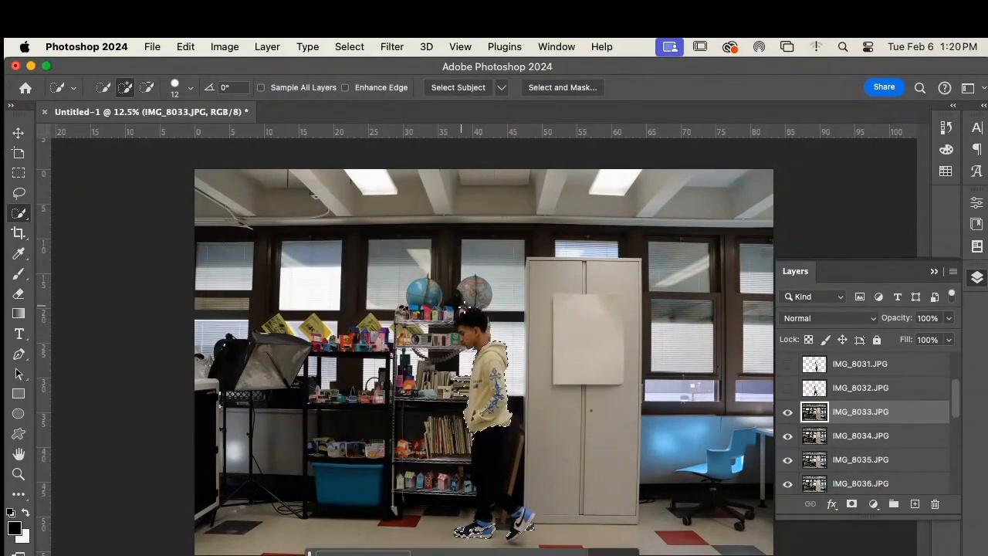
key(Return)
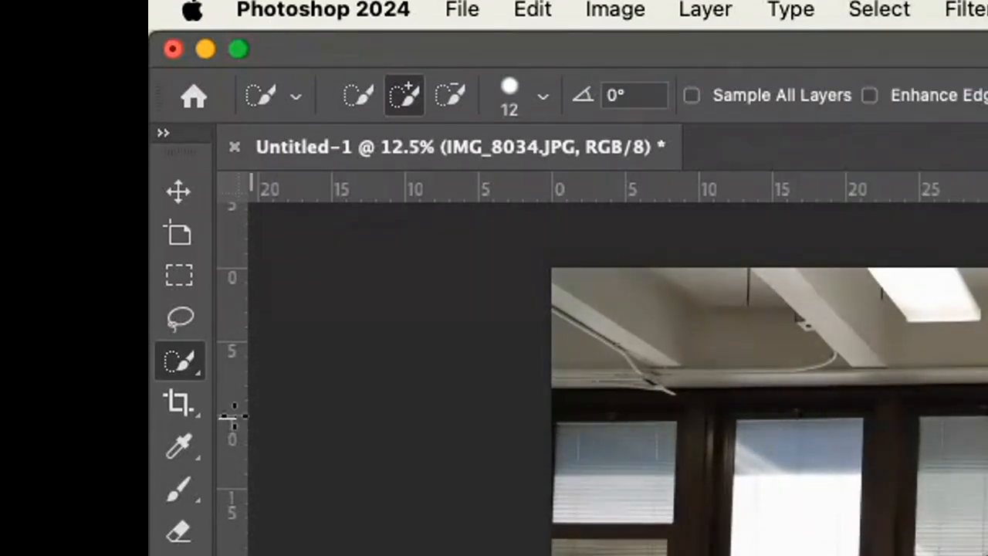
- Cut out the person on the IMG_8034.JPG layer using the Object Selection tool, hide the layer and clear the selection
click(179, 361)
click(286, 360)
click(857, 11)
click(925, 136)
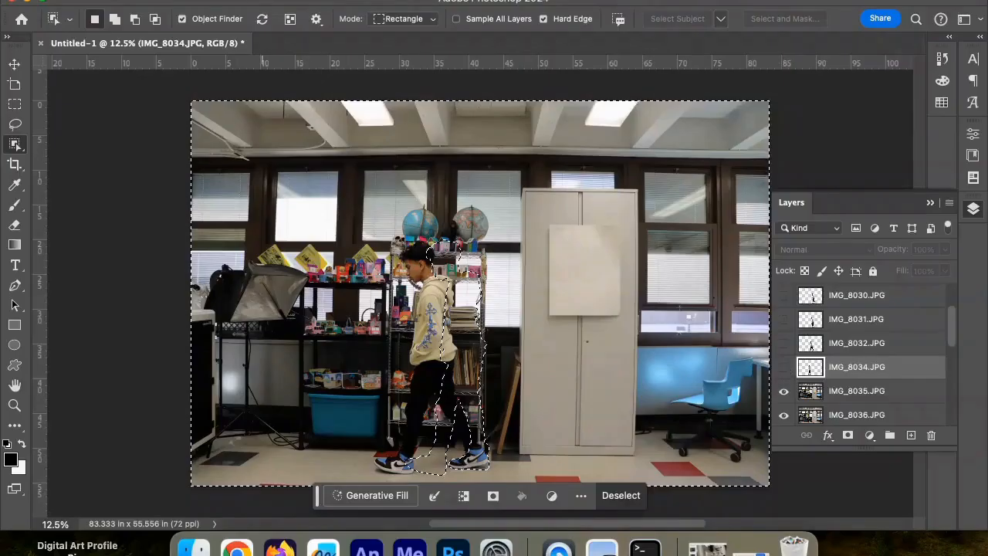
click(335, 0)
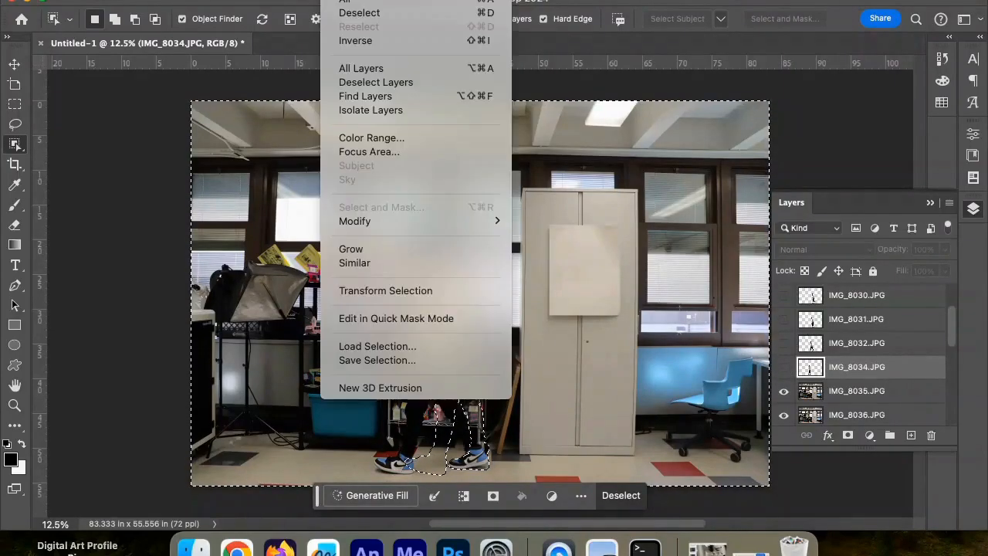
click(360, 12)
- Try to select the person on the IMG_8035.JPG layer by object selection, refining the legs with the Quick Selection tool
click(809, 394)
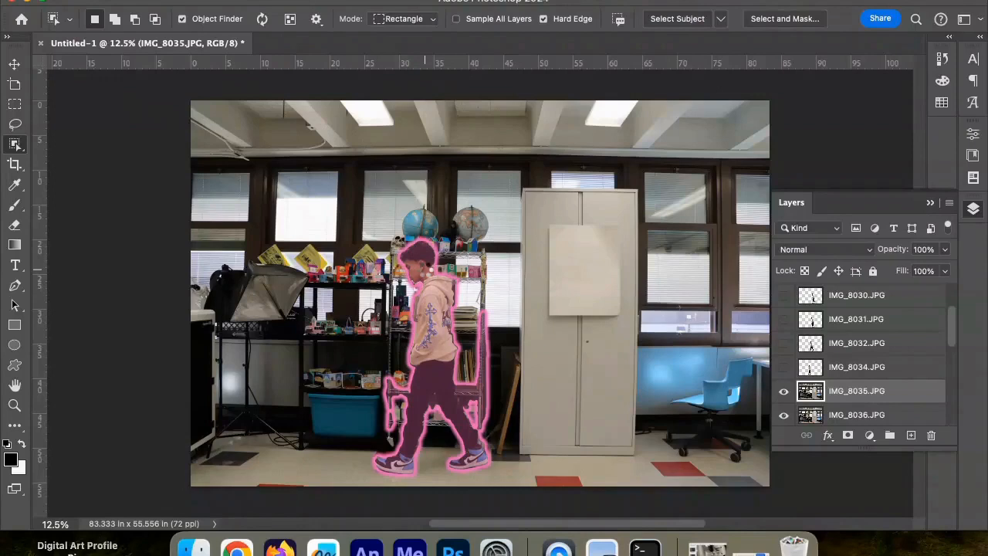
click(424, 268)
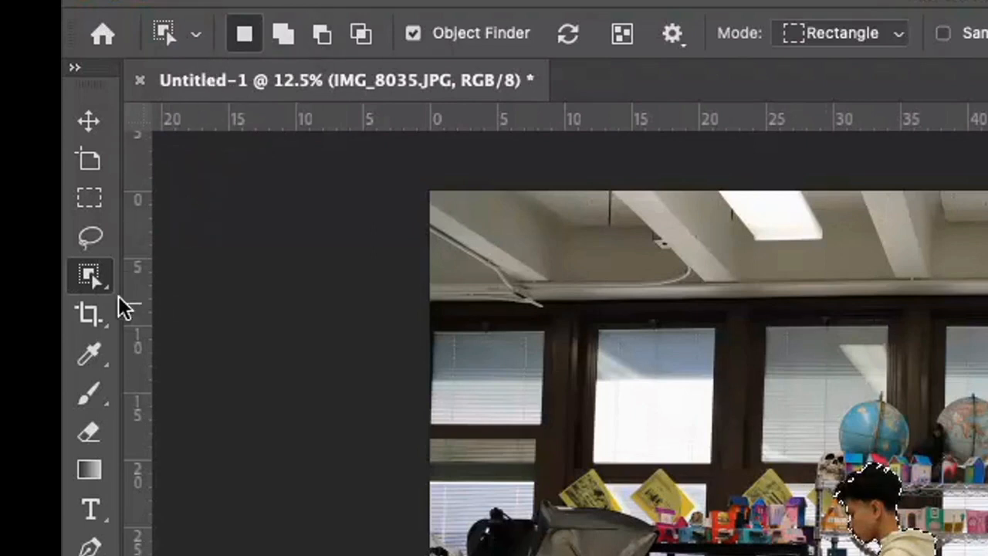
right_click(94, 282)
click(203, 305)
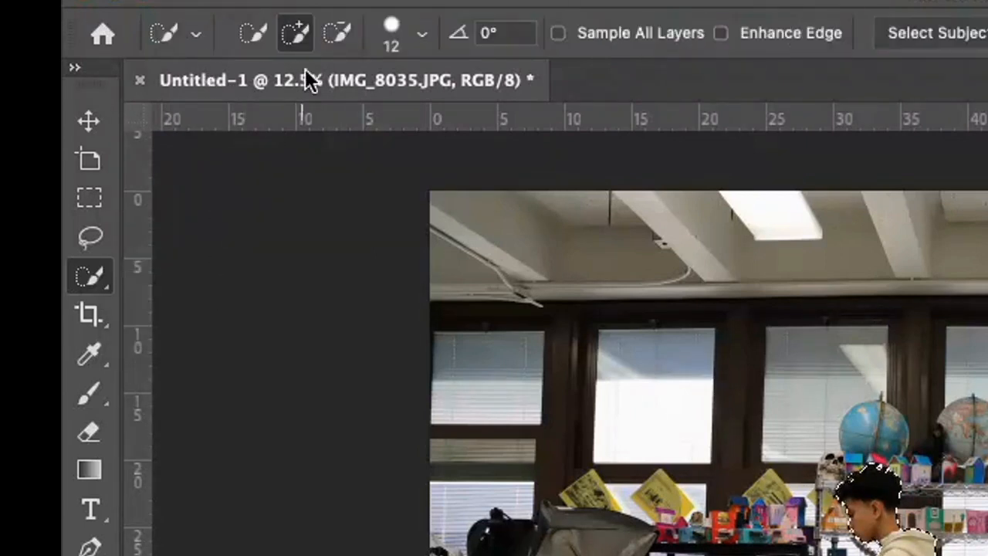
click(332, 36)
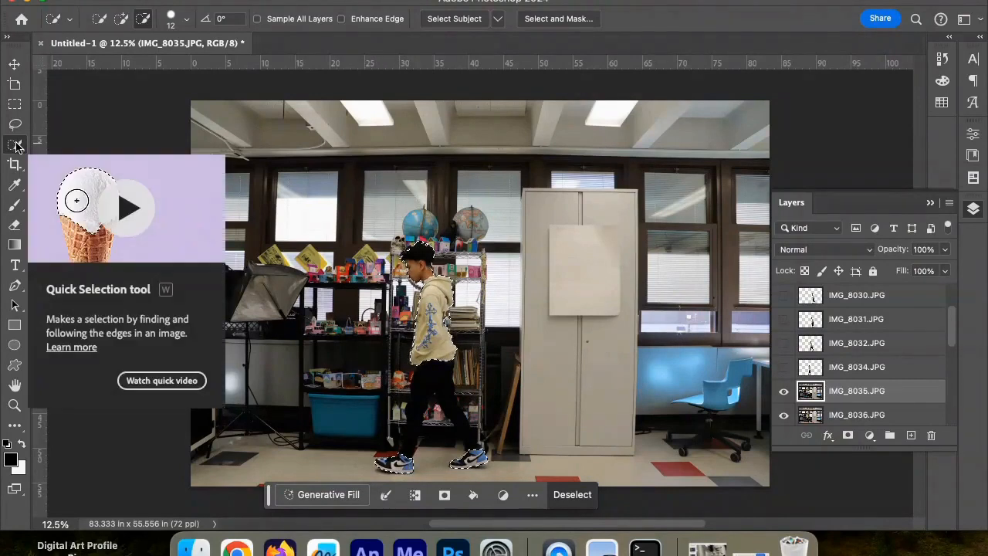
click(123, 21)
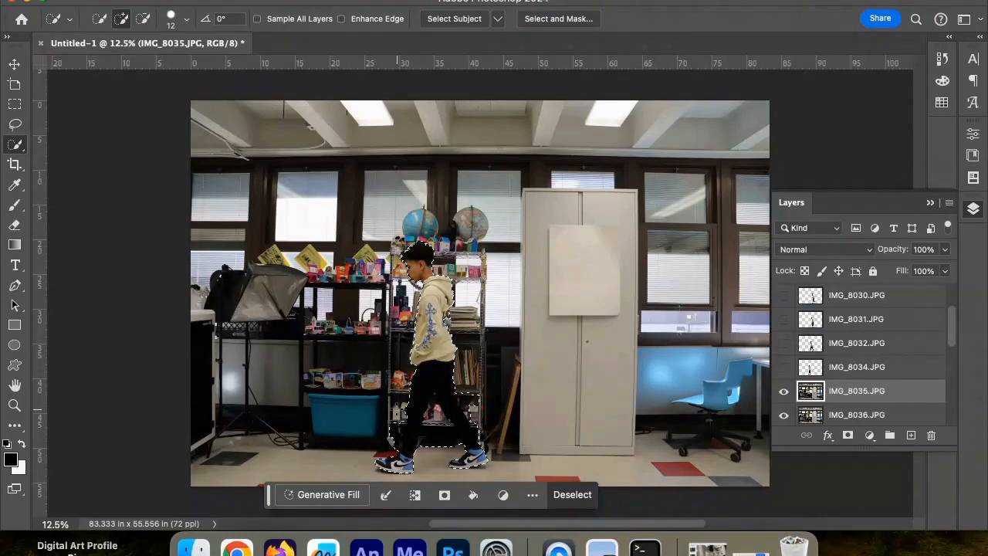
click(143, 18)
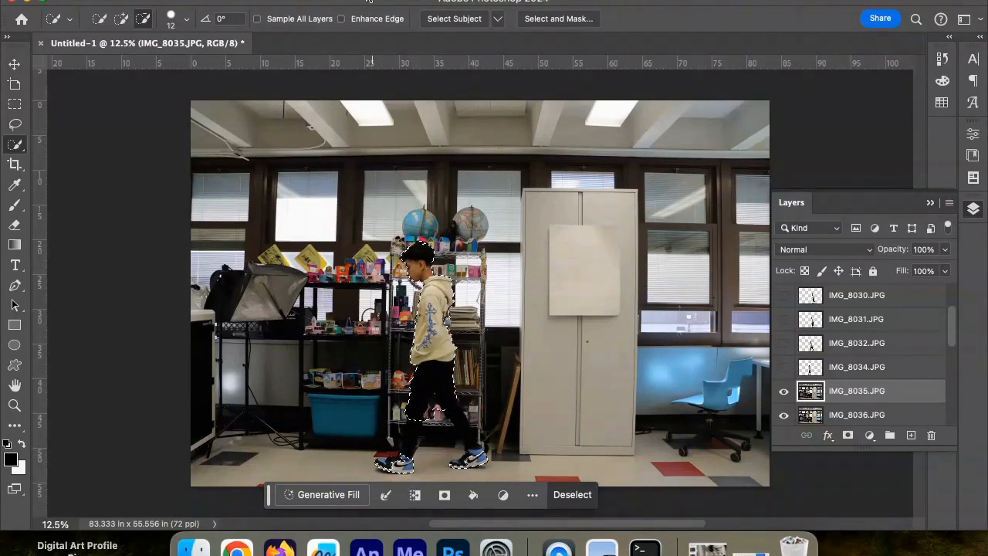
click(331, 2)
click(355, 10)
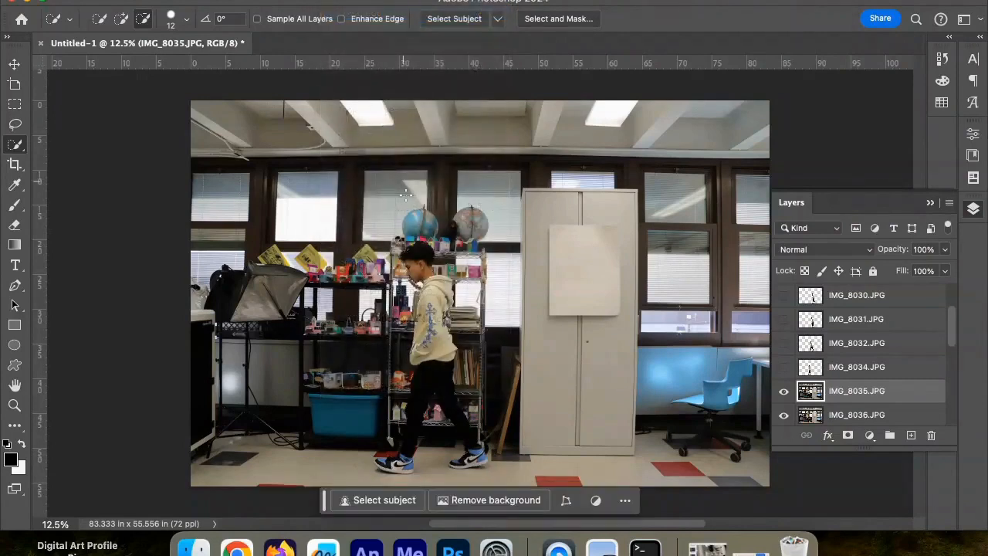
- Select the person on the IMG_8035.JPG layer with the Object Selection tool
right_click(16, 145)
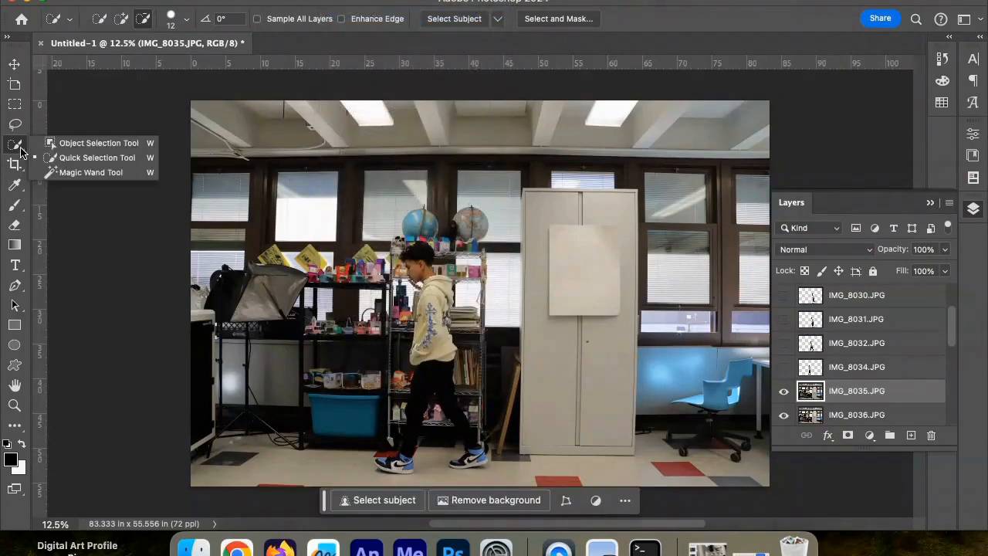
click(77, 142)
click(429, 381)
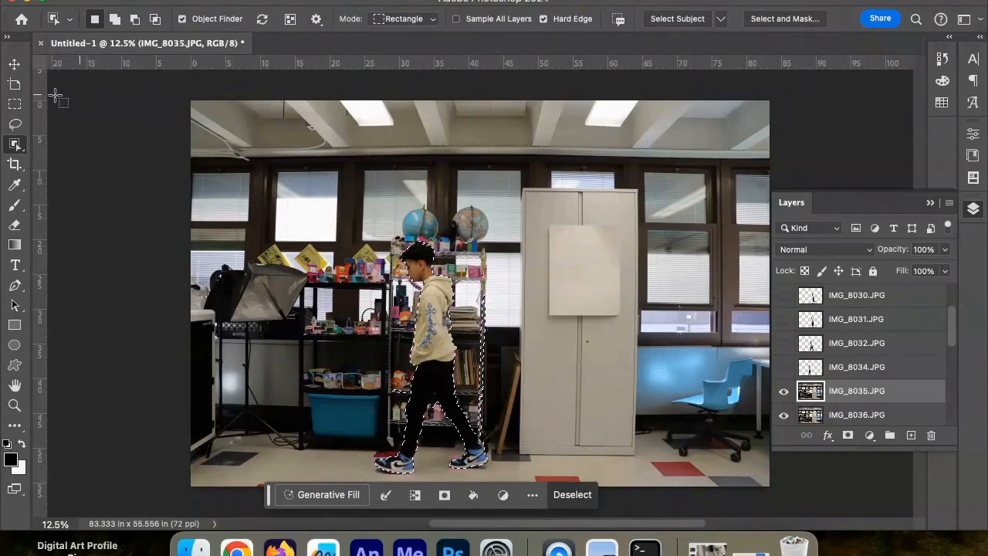
- Subtract the stray shelf areas around the person from the selection with an 8 px Quick Selection brush
right_click(15, 145)
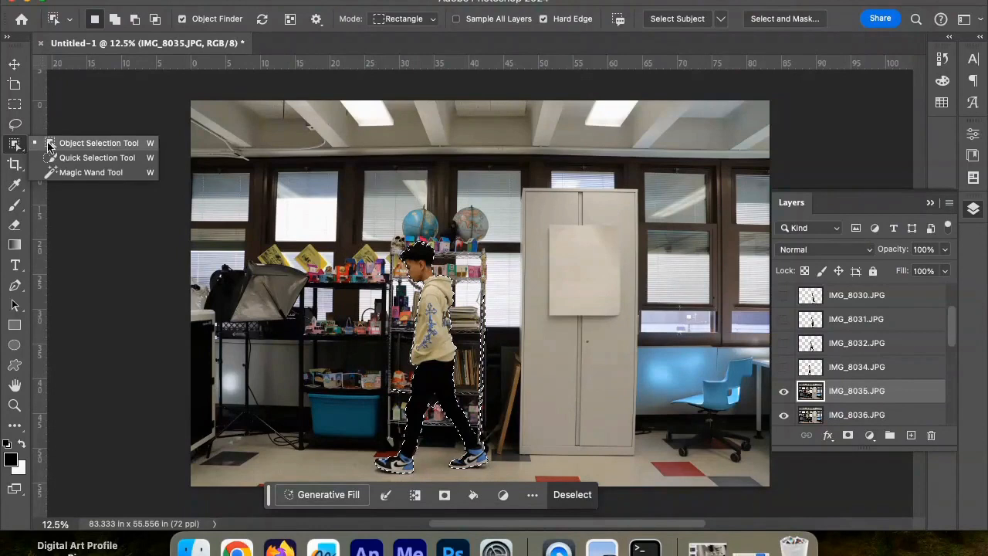
click(89, 158)
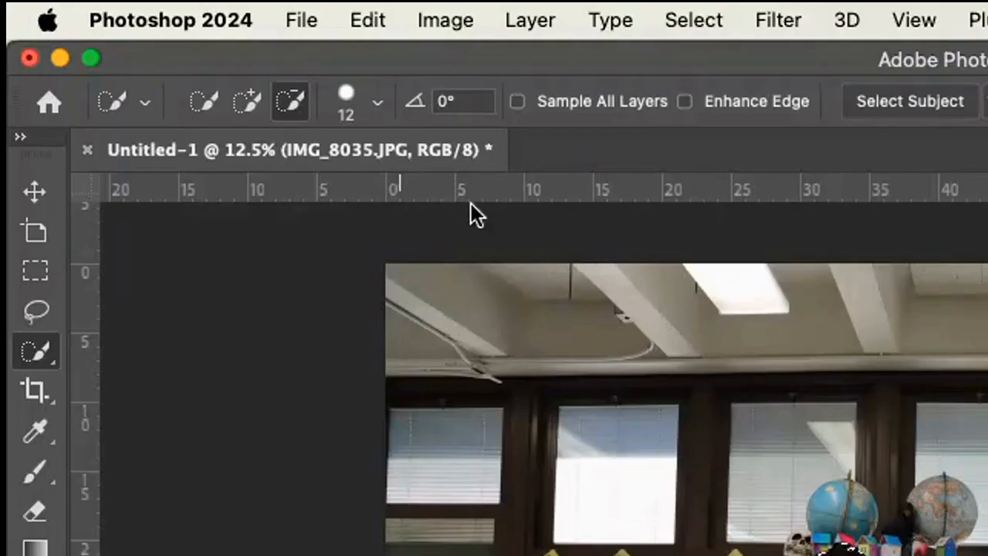
click(375, 107)
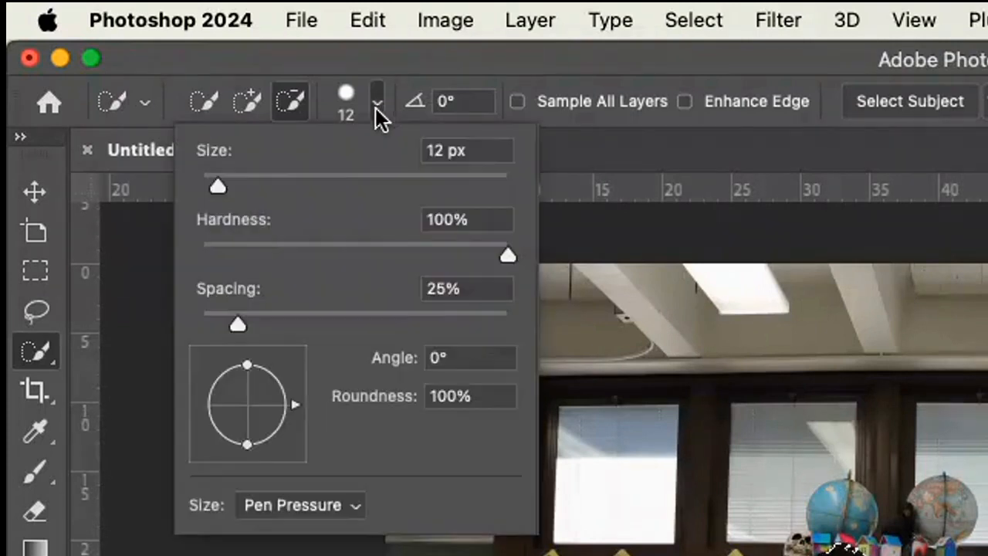
drag(219, 187, 211, 189)
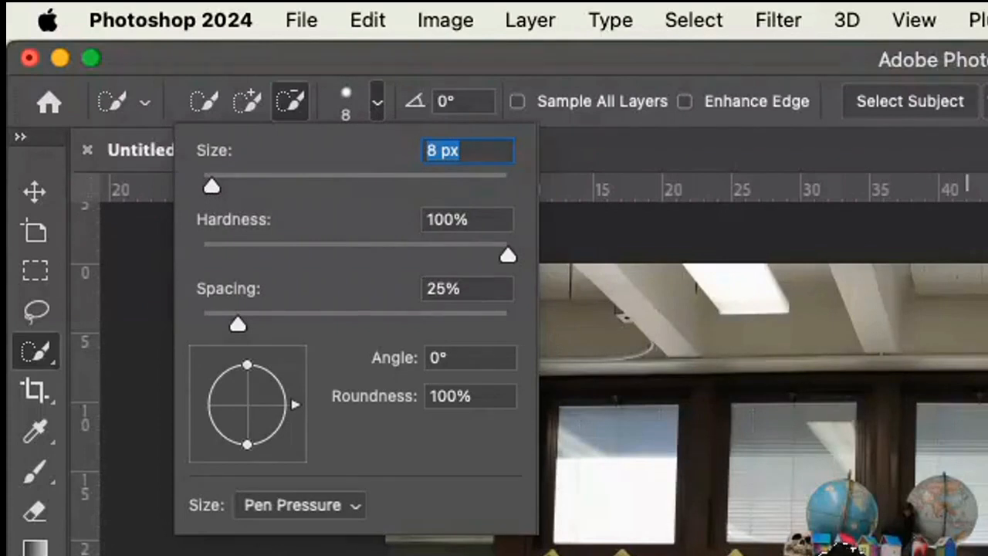
key(Return)
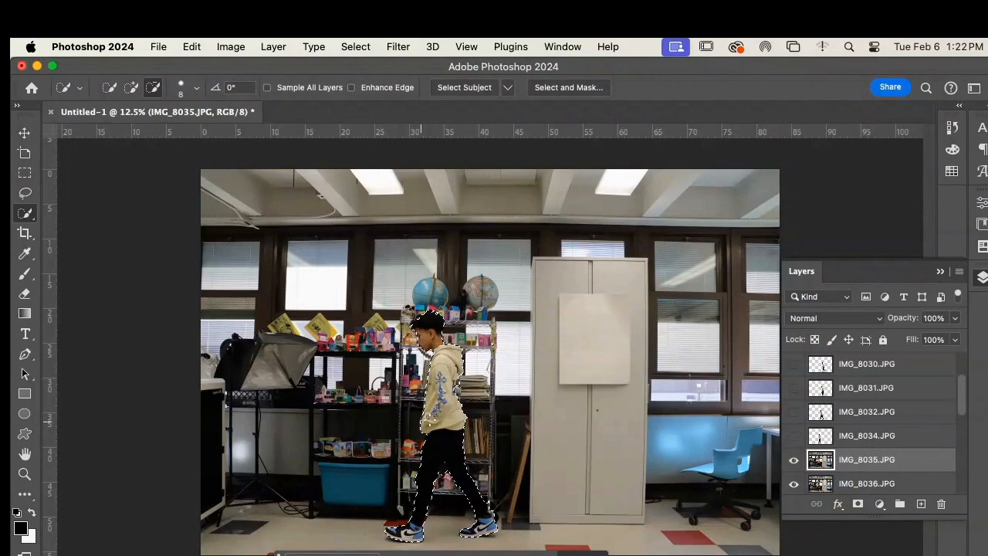
- Invert the selection and delete the background of the IMG_8035.JPG layer
click(357, 46)
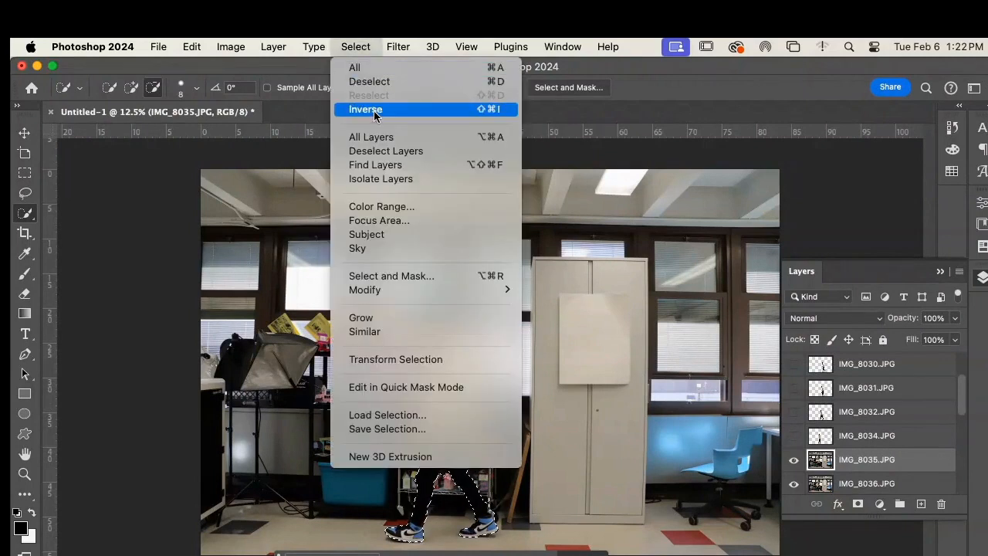
click(374, 111)
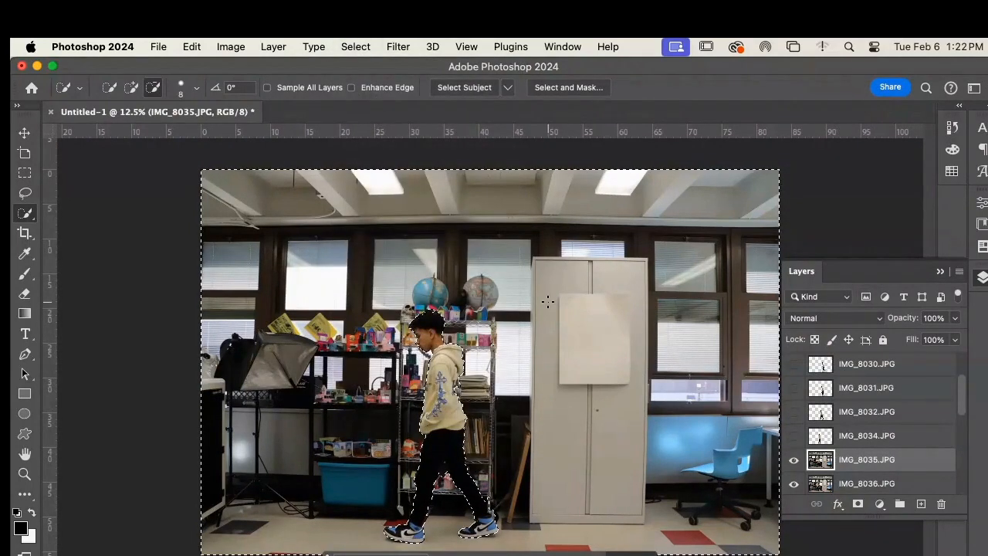
click(793, 435)
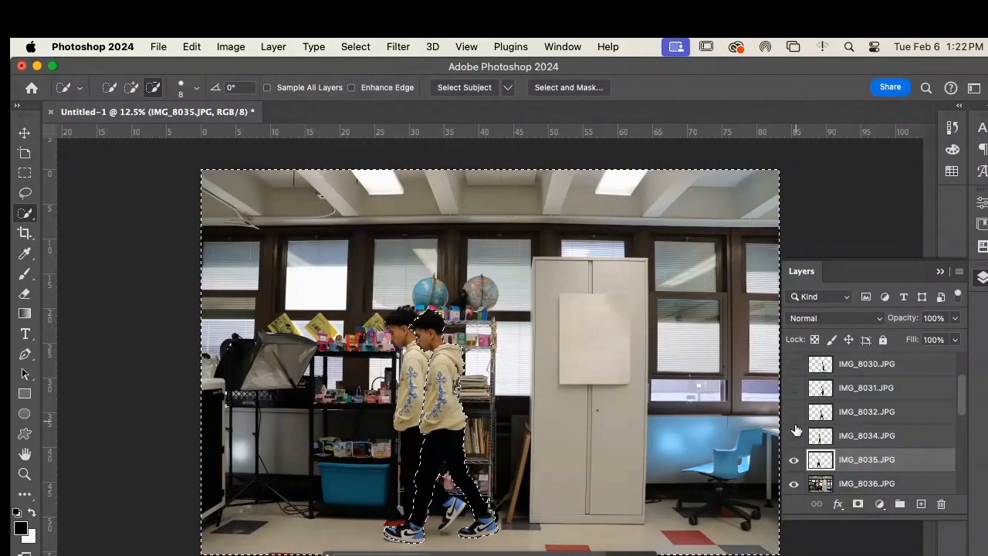
- Clear the selection and hide the IMG_8035.JPG layer
click(356, 47)
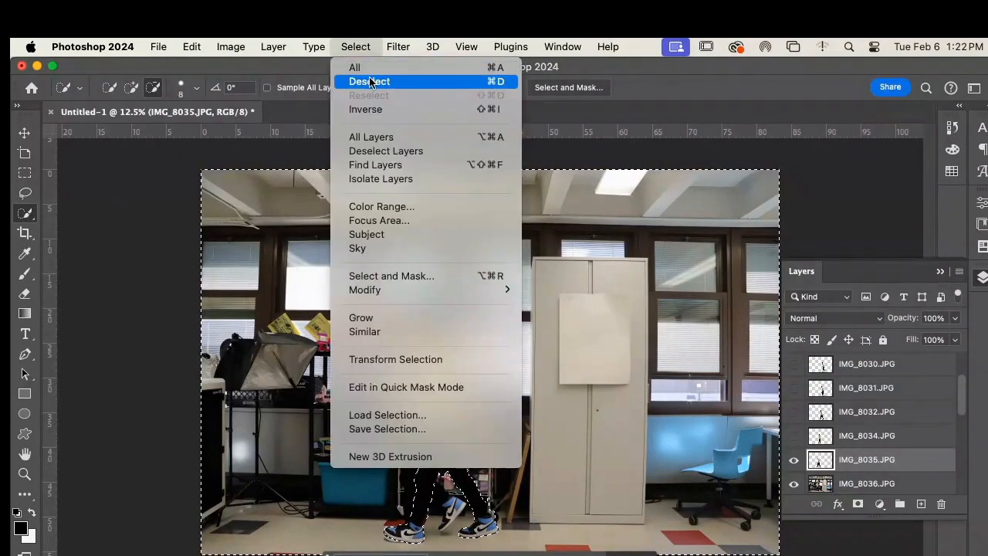
click(372, 83)
click(793, 459)
- Remove the uncut photo layers below IMG_8035.JPG and keep all the cut-out layers hidden
scroll(875, 361, up, 3)
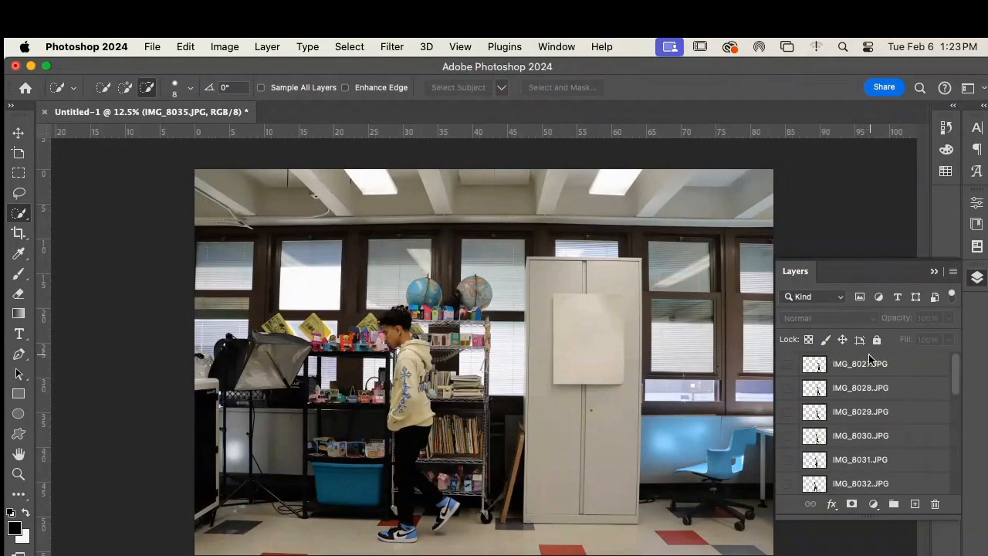
click(787, 363)
scroll(896, 448, down, 2)
mouse_move(955, 403)
mouse_down()
mouse_move(956, 421)
mouse_move(955, 376)
mouse_move(942, 397)
mouse_move(958, 388)
mouse_move(945, 430)
mouse_move(955, 485)
mouse_move(950, 415)
mouse_up()
click(787, 364)
click(942, 411)
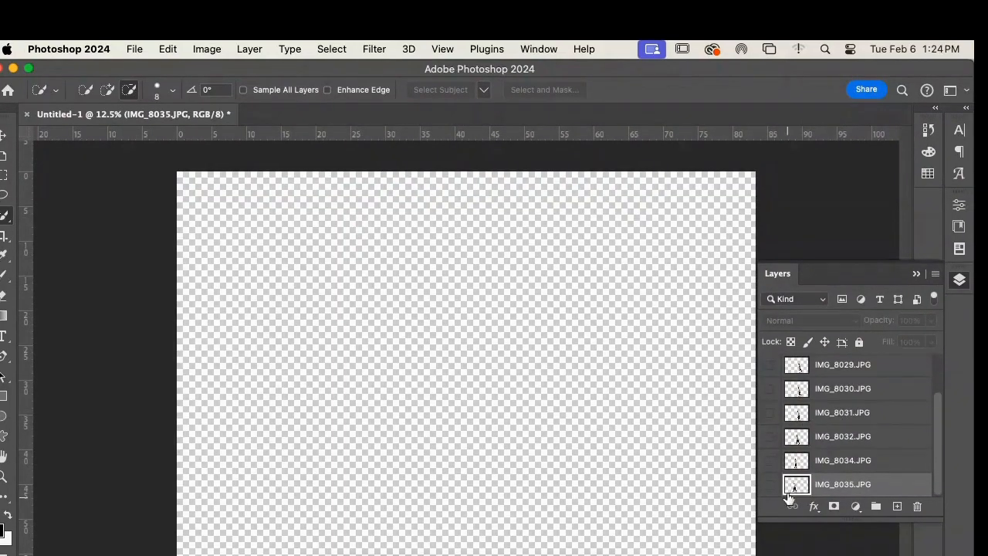
- Show the cut-out layers from IMG_8029.JPG through IMG_8035.JPG one by one to check the walking poses
click(770, 365)
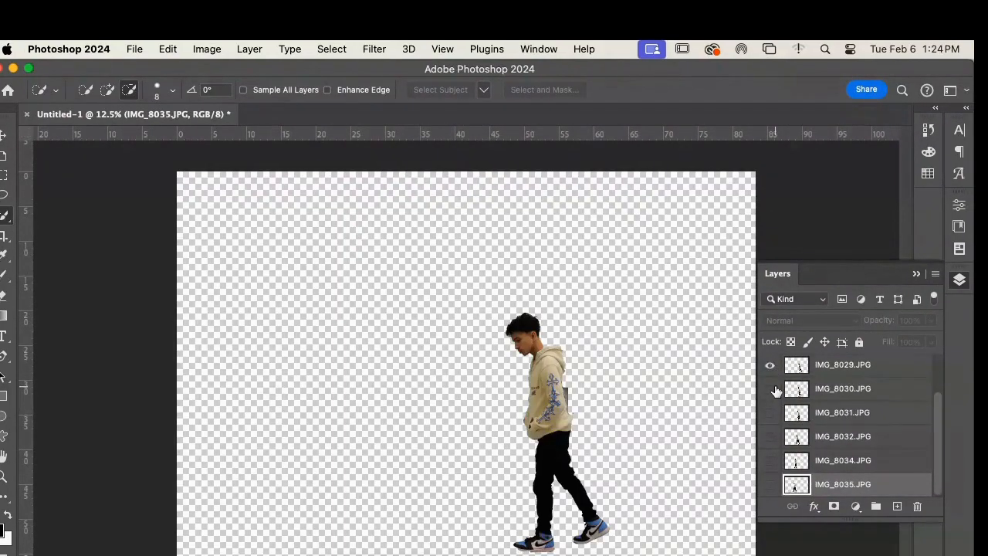
click(769, 388)
click(769, 412)
click(771, 438)
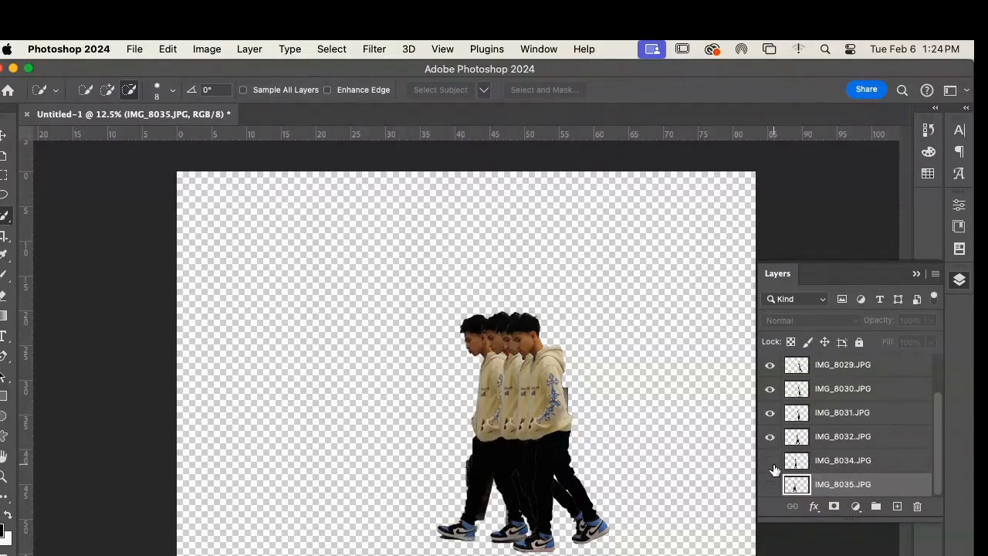
click(770, 460)
click(769, 484)
mouse_move(937, 448)
mouse_down()
mouse_move(937, 428)
mouse_move(936, 451)
mouse_up()
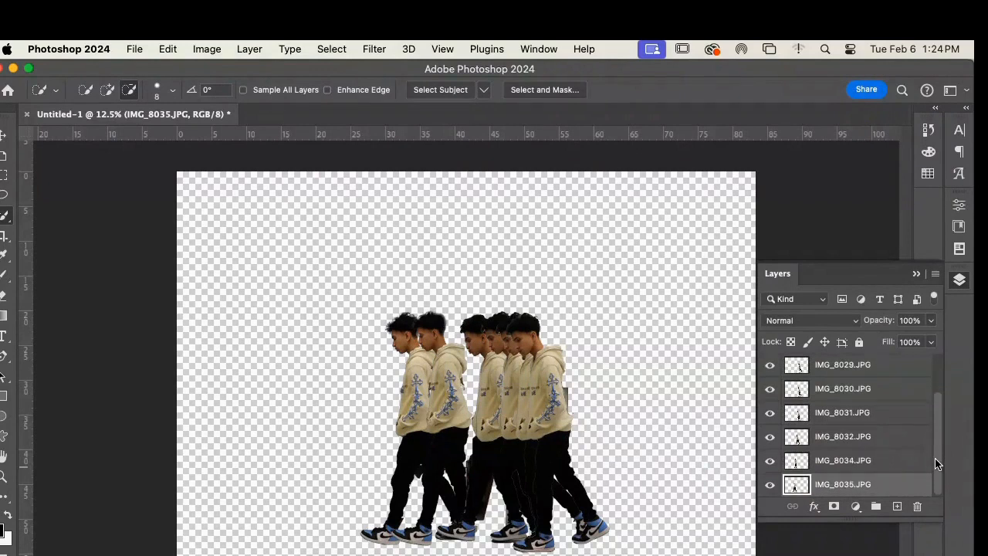
- Hide the layers from IMG_8030.JPG through IMG_8035.JPG, keeping IMG_8029.JPG shown, and switch to the Move tool
click(770, 389)
click(770, 412)
click(769, 436)
click(769, 461)
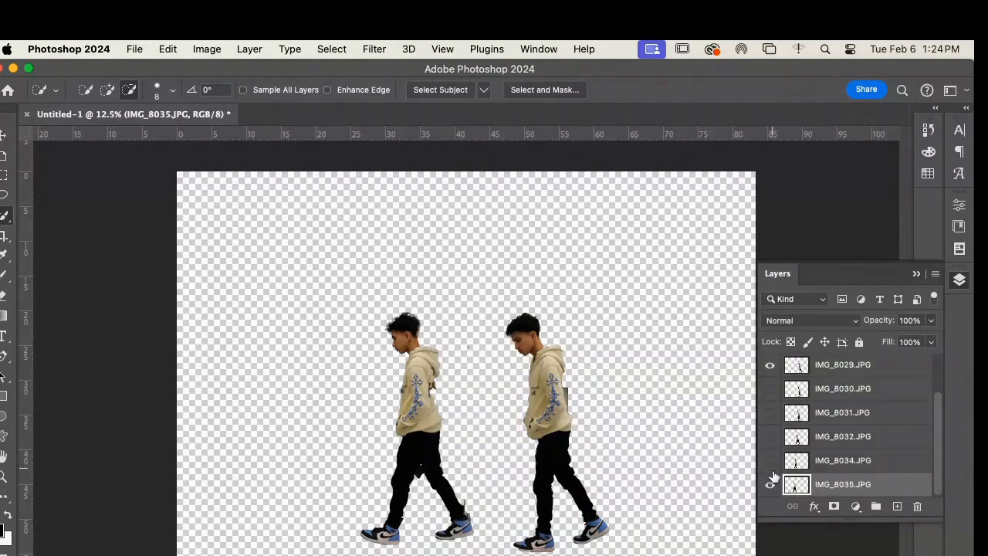
click(770, 484)
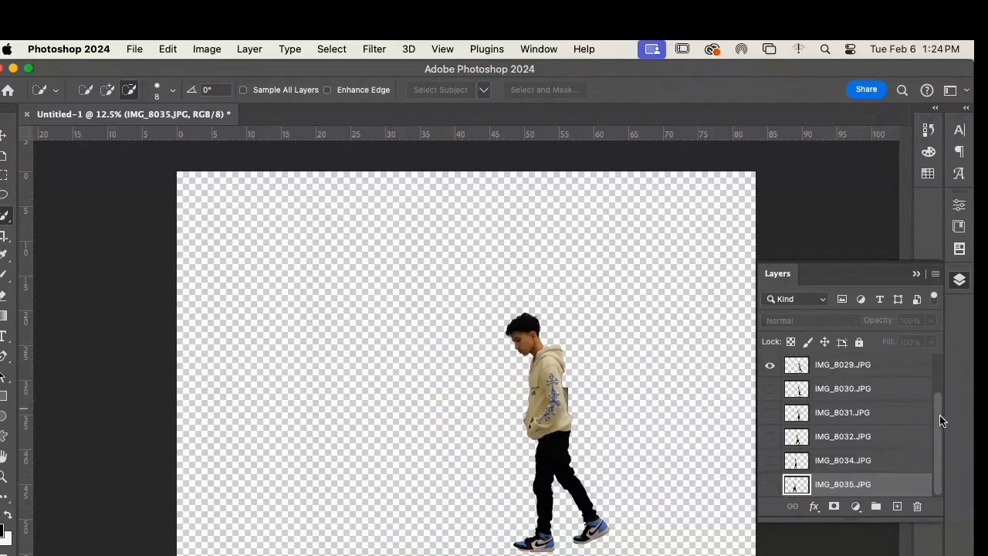
drag(939, 414, 937, 404)
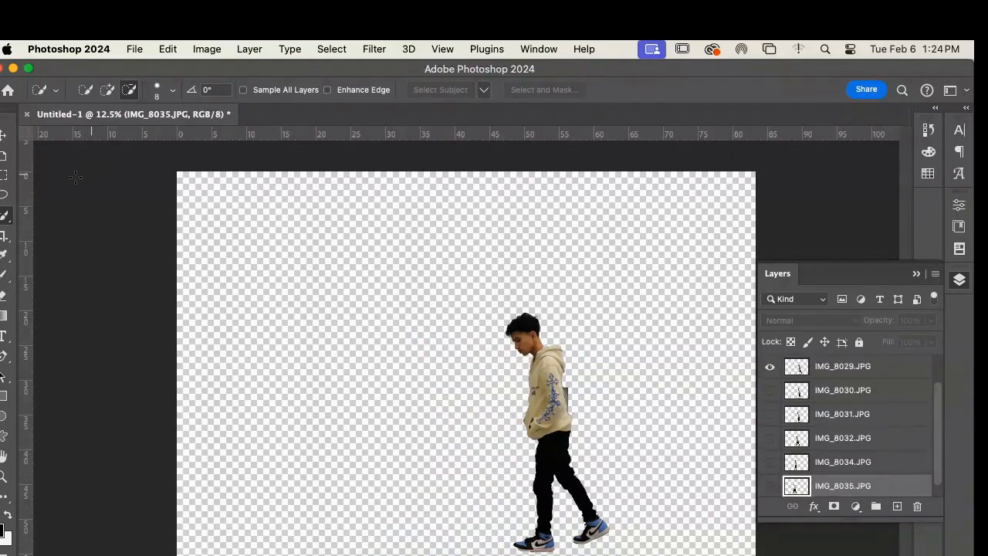
click(5, 135)
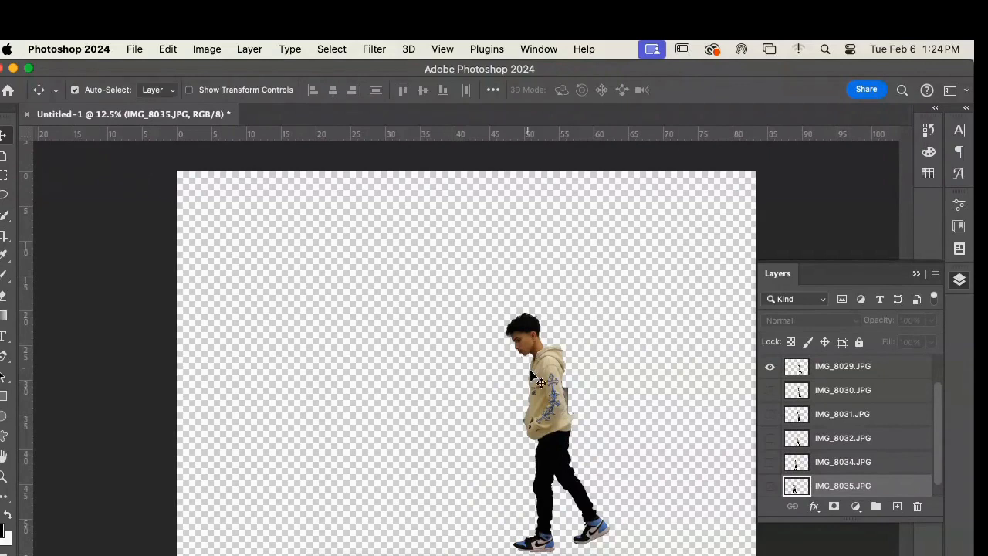
- Hide the IMG_8029.JPG layer, then show IMG_8035.JPG and move its figure toward the middle of the canvas
click(768, 368)
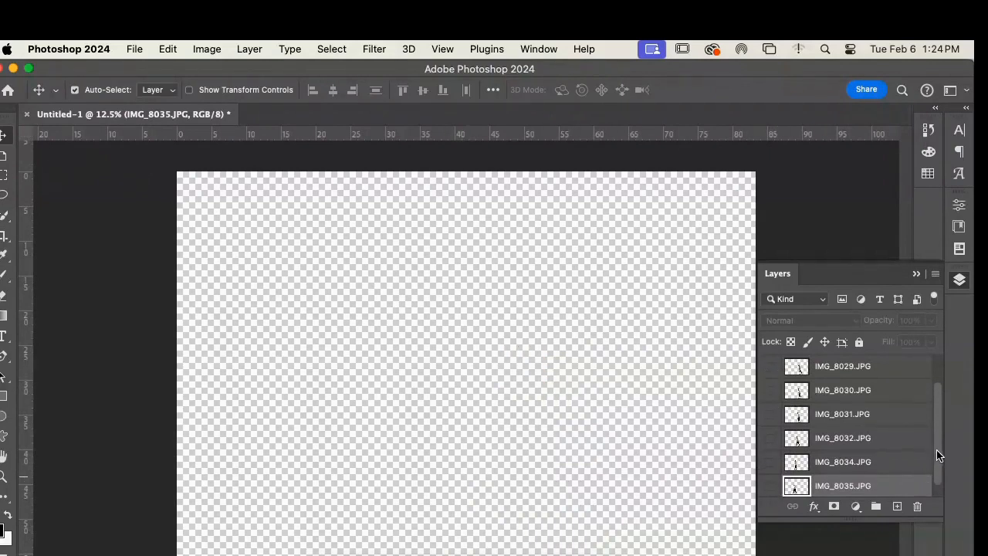
drag(937, 450, 937, 472)
click(769, 485)
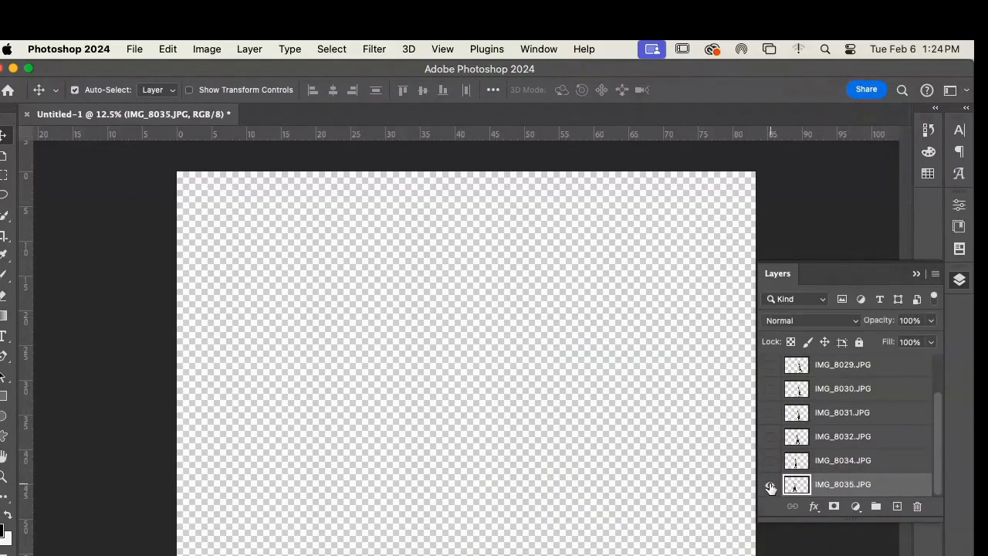
drag(420, 386, 455, 378)
- Show the IMG_8034.JPG and IMG_8032.JPG layers and move each figure into line with the IMG_8035.JPG figure
click(770, 460)
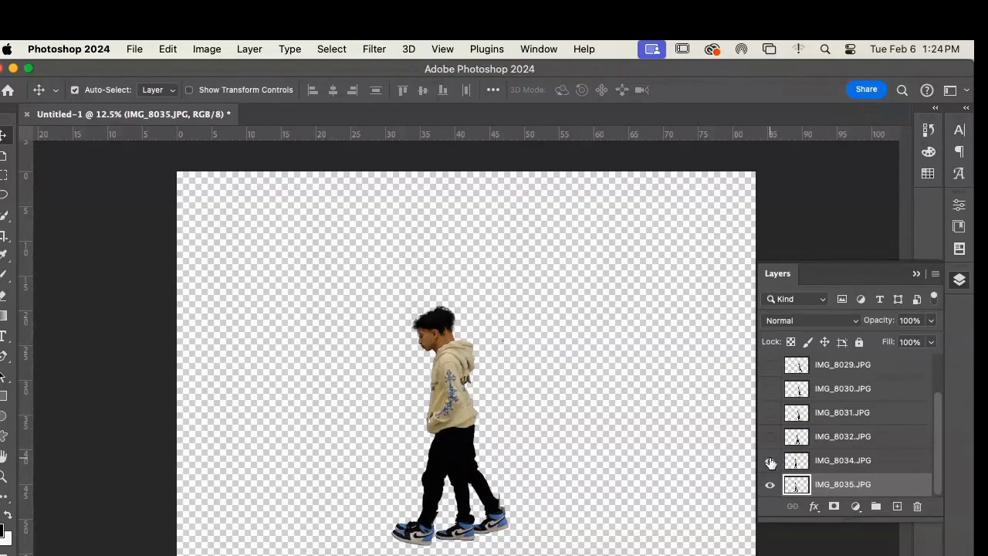
drag(459, 401, 460, 388)
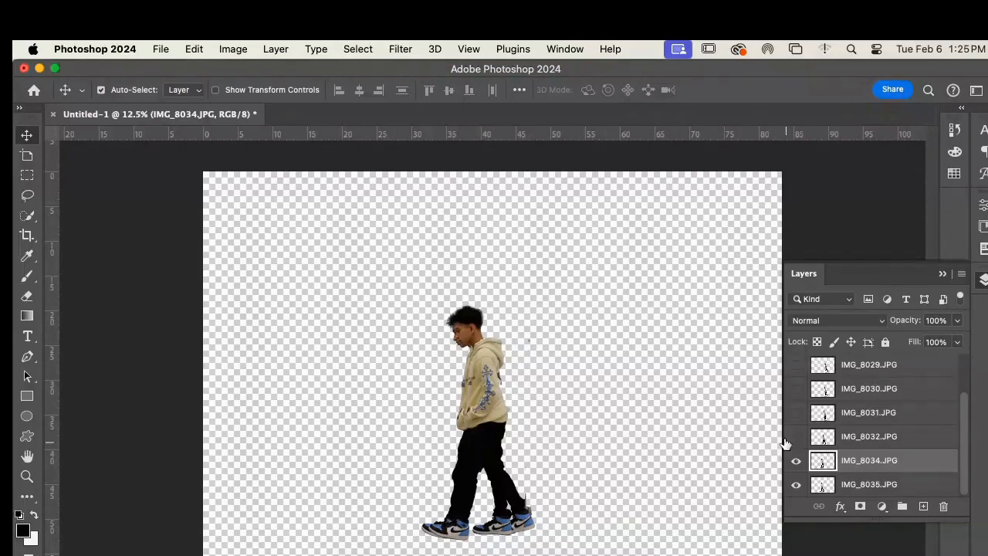
click(769, 437)
drag(501, 419, 619, 425)
drag(485, 412, 489, 412)
drag(613, 422, 488, 411)
- Show the IMG_8031.JPG, IMG_8030.JPG and IMG_8029.JPG layers and move their figures onto the aligned stack of figures
click(795, 413)
drag(560, 404, 468, 375)
click(796, 389)
click(783, 361)
drag(952, 408, 952, 392)
drag(568, 373, 497, 375)
- Show the IMG_8028.JPG and IMG_8027.JPG layers and move both figures onto the aligned stack
drag(952, 392, 952, 374)
click(783, 384)
drag(581, 382, 474, 368)
click(780, 364)
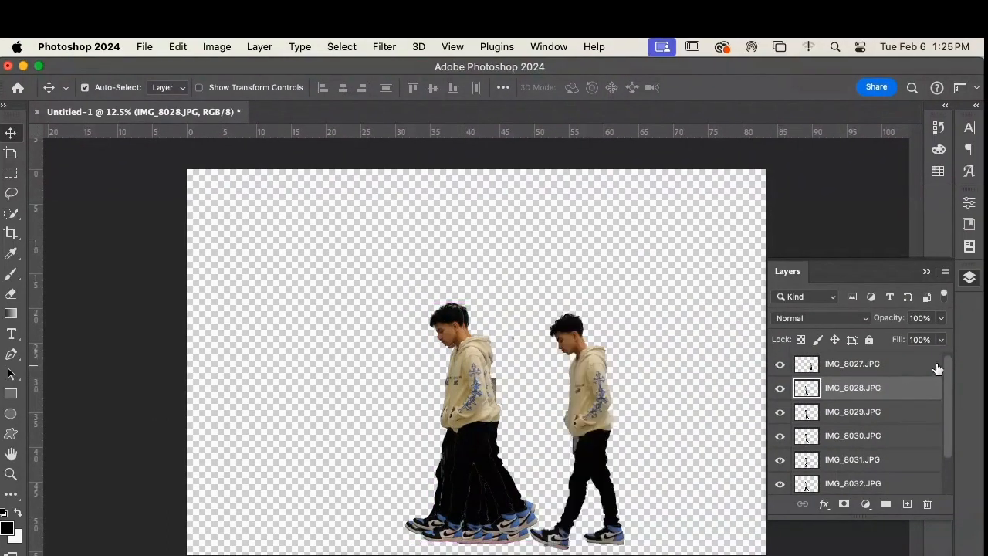
click(912, 367)
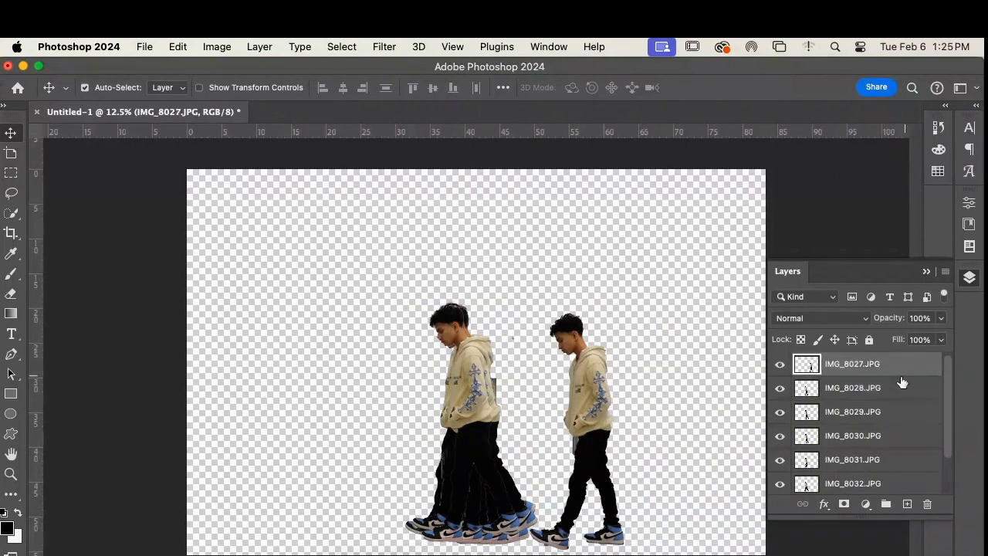
drag(584, 390, 480, 385)
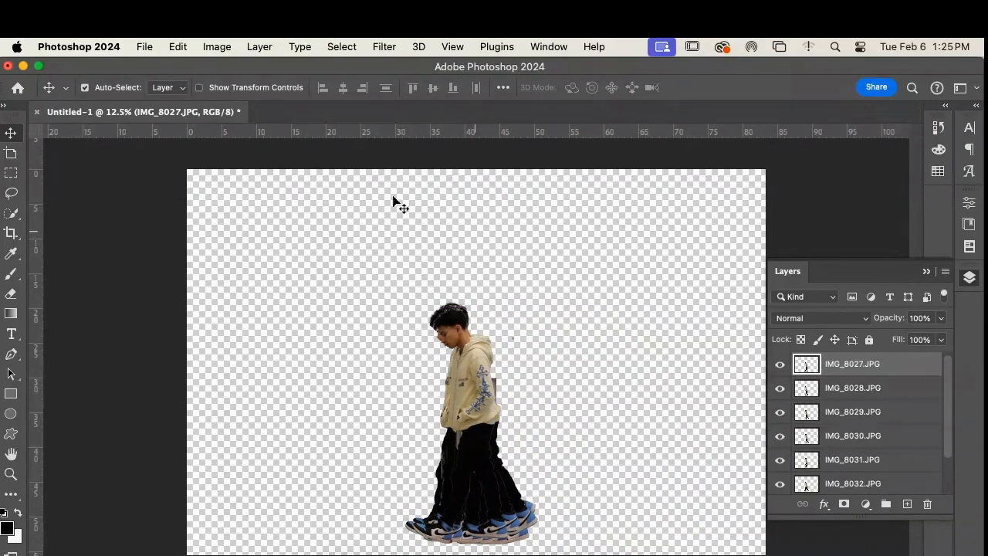
- Add a Color Overlay layer style to IMG_8027.JPG with the near-black colour 030000
click(263, 47)
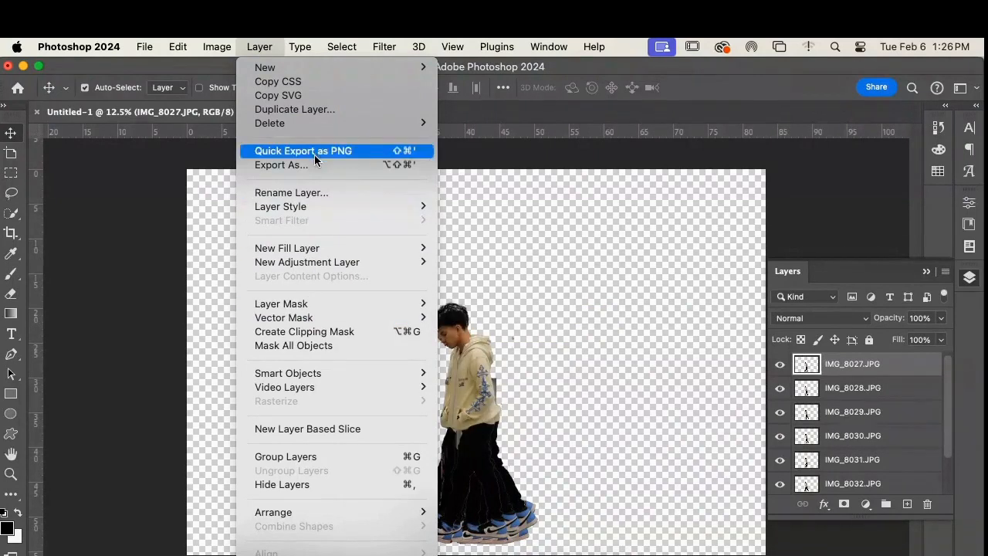
mouse_move(321, 205)
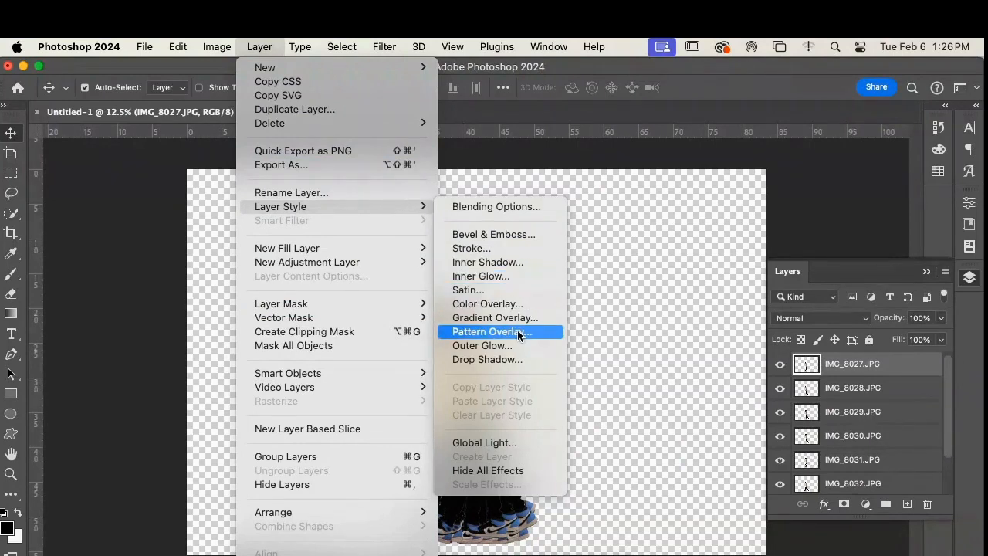
click(506, 303)
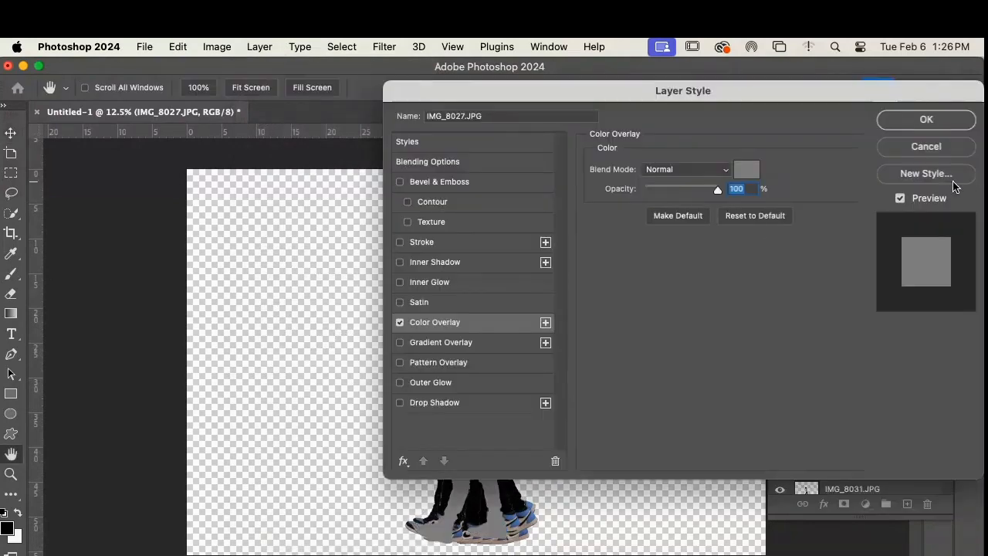
click(752, 180)
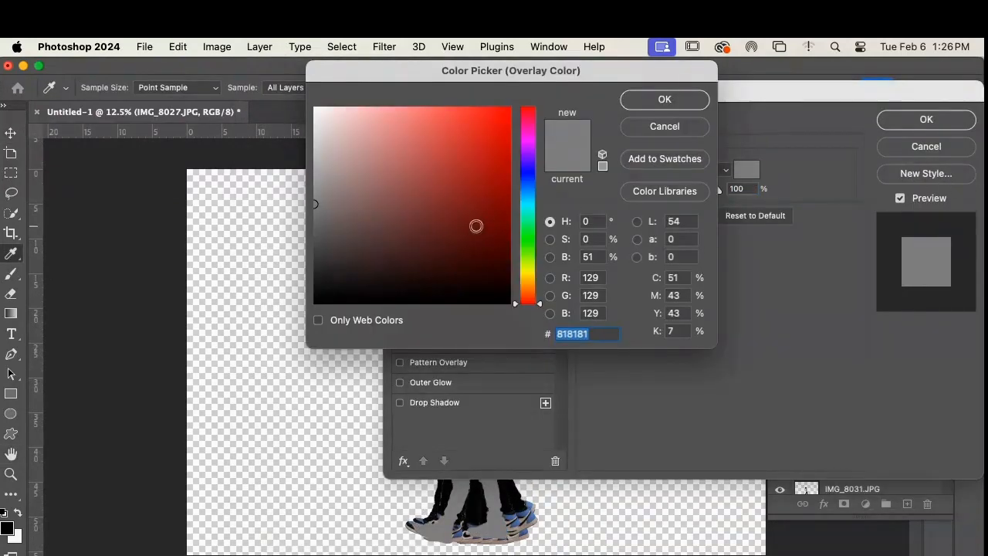
click(508, 301)
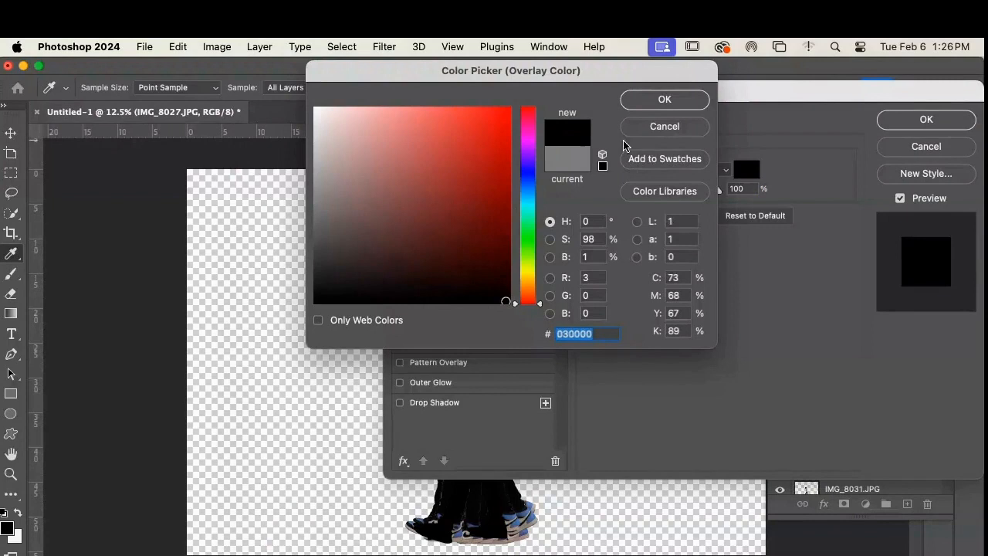
click(677, 101)
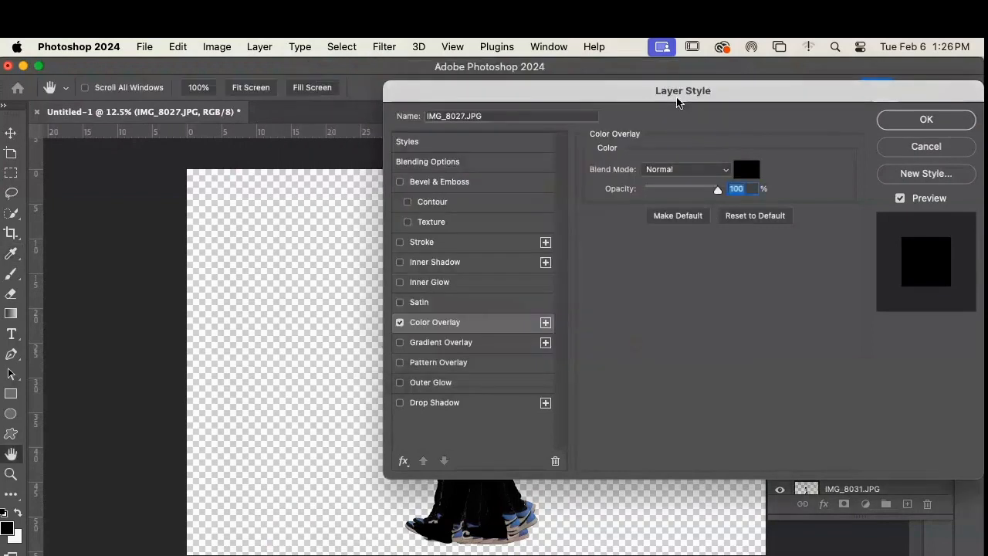
click(922, 120)
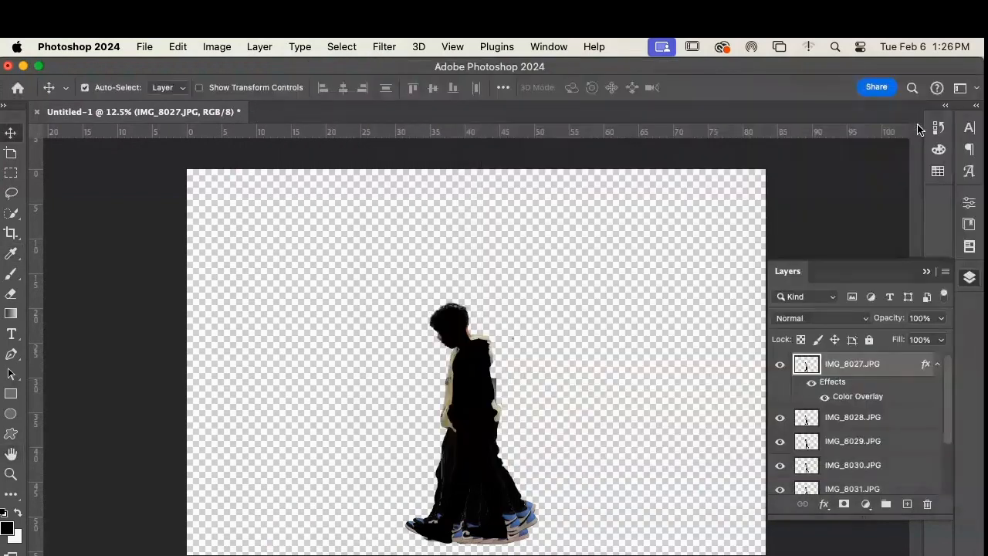
- Hide IMG_8027.JPG and apply the same black Color Overlay to IMG_8028.JPG
click(780, 363)
click(801, 422)
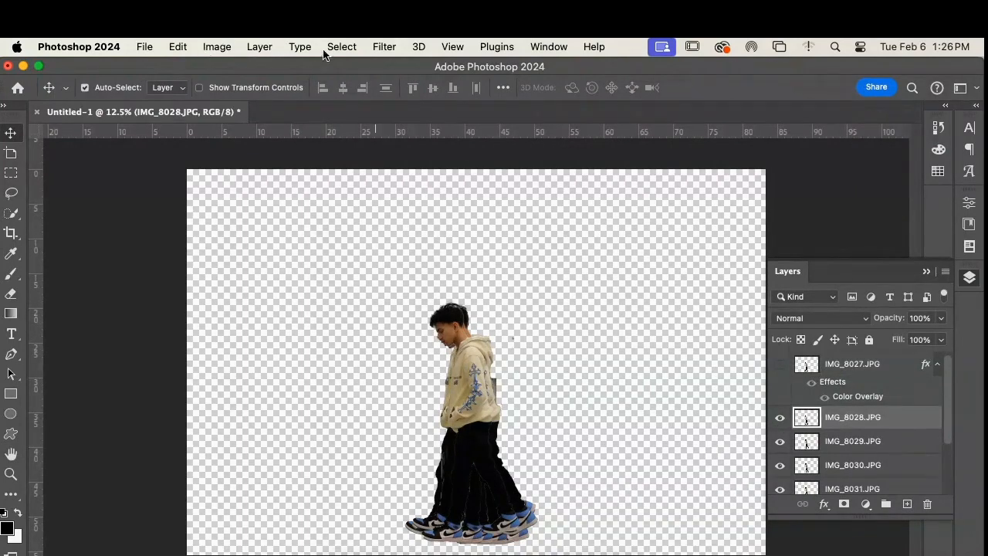
click(261, 47)
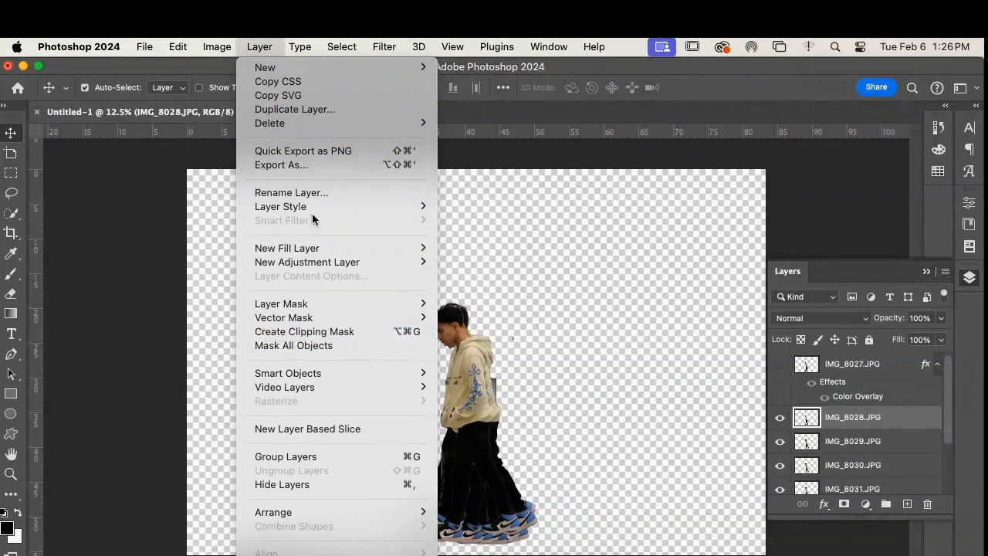
mouse_move(374, 207)
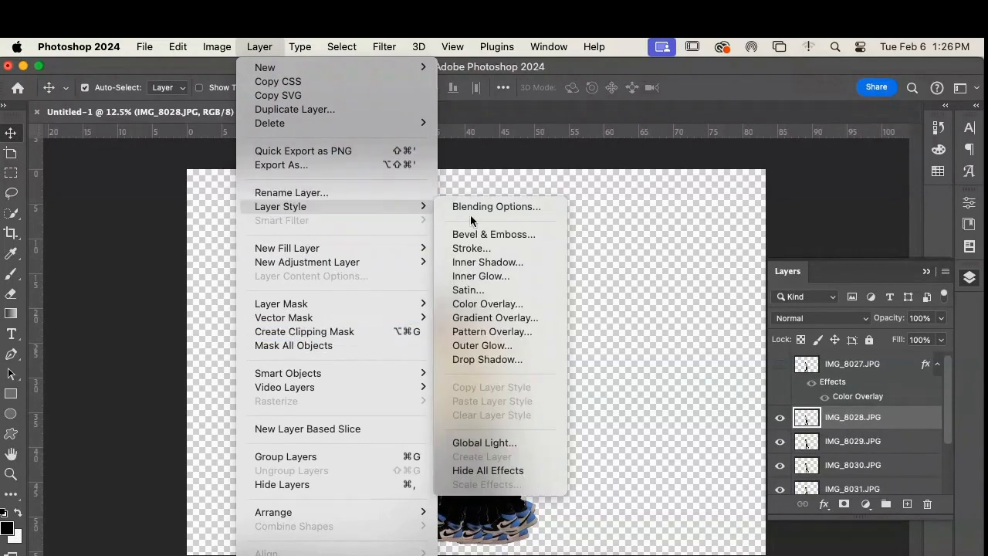
click(488, 306)
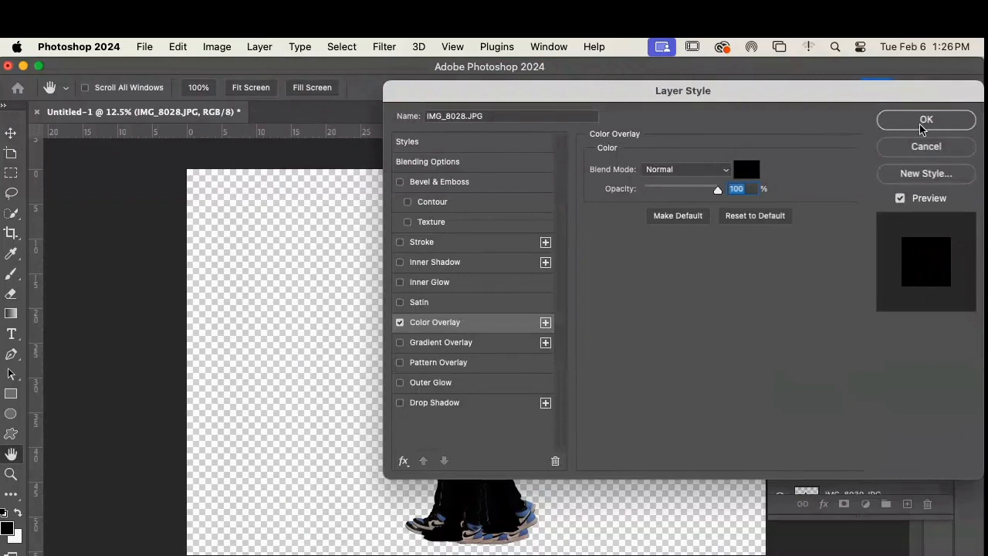
click(923, 123)
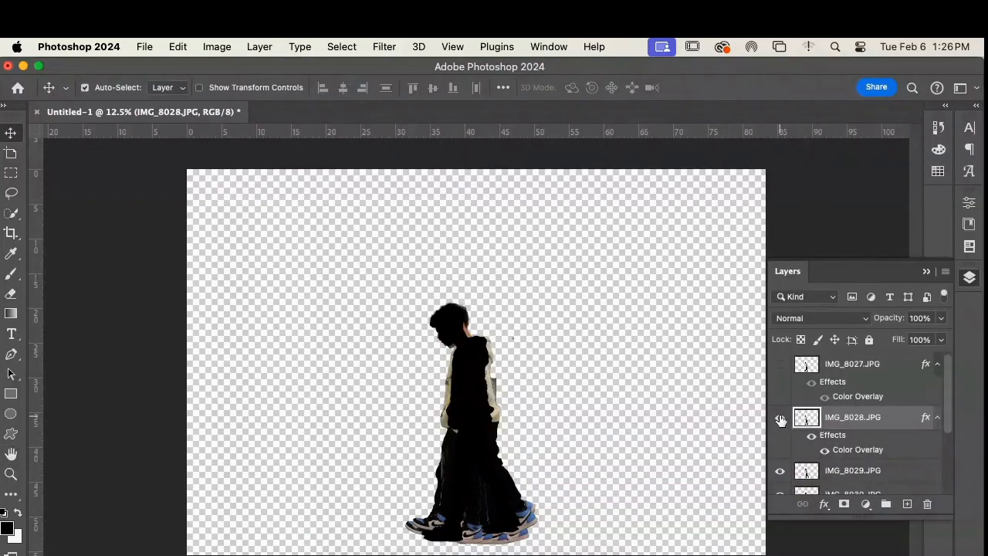
- Apply the black Color Overlay to IMG_8029.JPG, hiding both it and IMG_8028.JPG
click(781, 418)
click(780, 471)
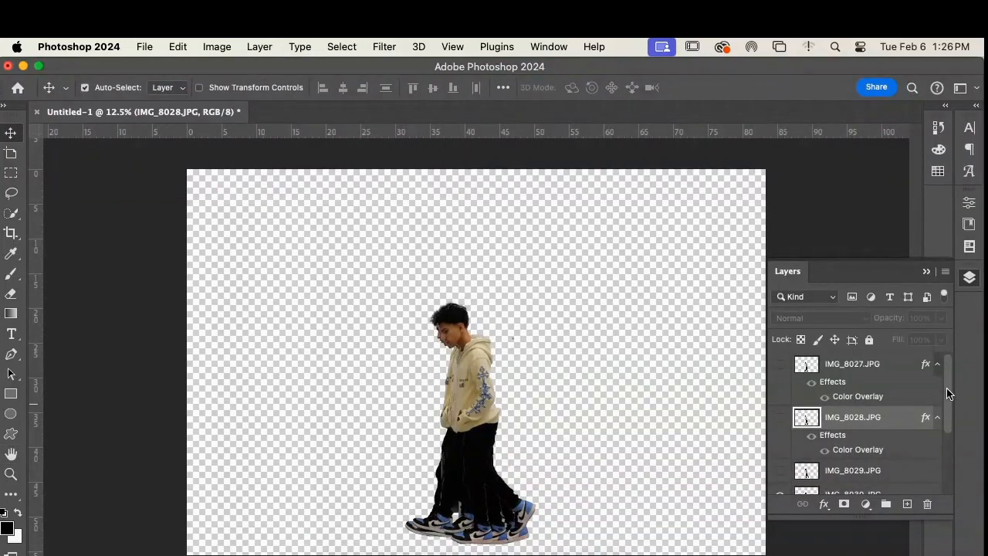
drag(948, 390, 947, 411)
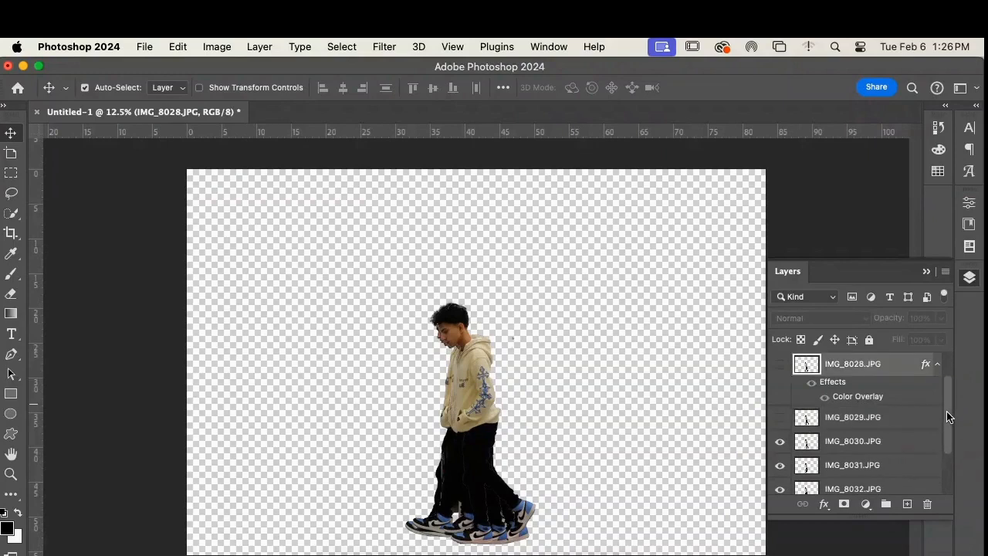
click(779, 417)
click(818, 419)
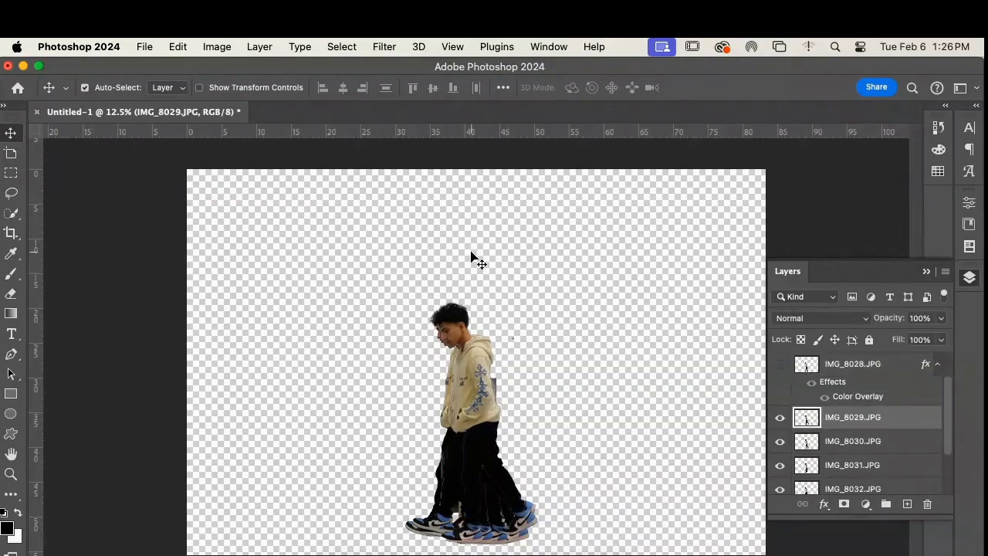
click(259, 47)
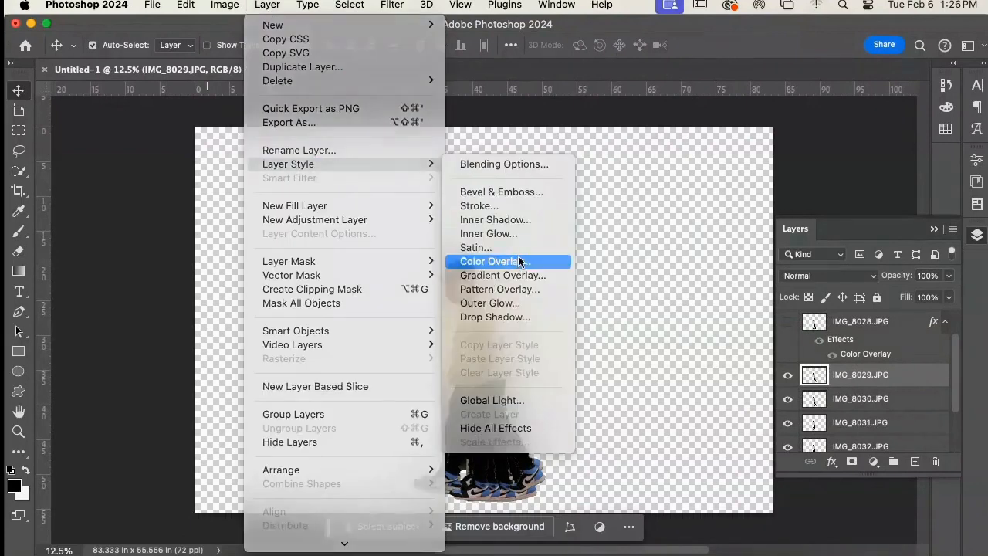
click(499, 303)
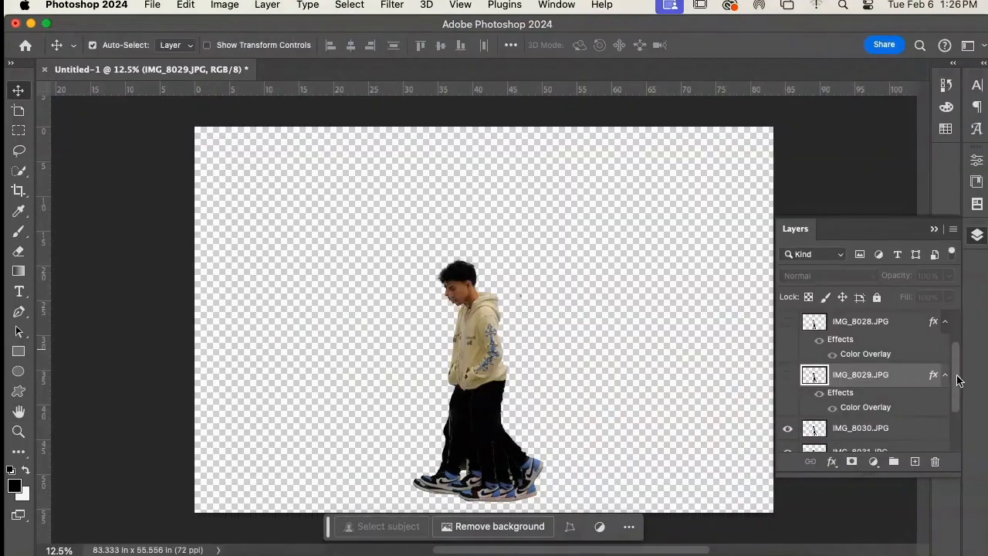
- Apply the black Color Overlay to the IMG_8030.JPG layer and hide that layer
key(alt+bracketleft)
click(267, 5)
click(494, 248)
click(787, 375)
- Turn the IMG_8031.JPG figure into a silhouette with the black Color Overlay, and hide its layer
drag(956, 379, 956, 394)
click(860, 375)
click(267, 5)
click(494, 249)
click(787, 374)
- Give the IMG_8032.JPG layer the black Color Overlay and hide the layer
scroll(864, 394, down, 2)
click(876, 394)
click(267, 4)
click(494, 248)
click(934, 77)
click(787, 362)
- Add the black Color Overlay to the IMG_8034.JPG layer and hide it
click(860, 416)
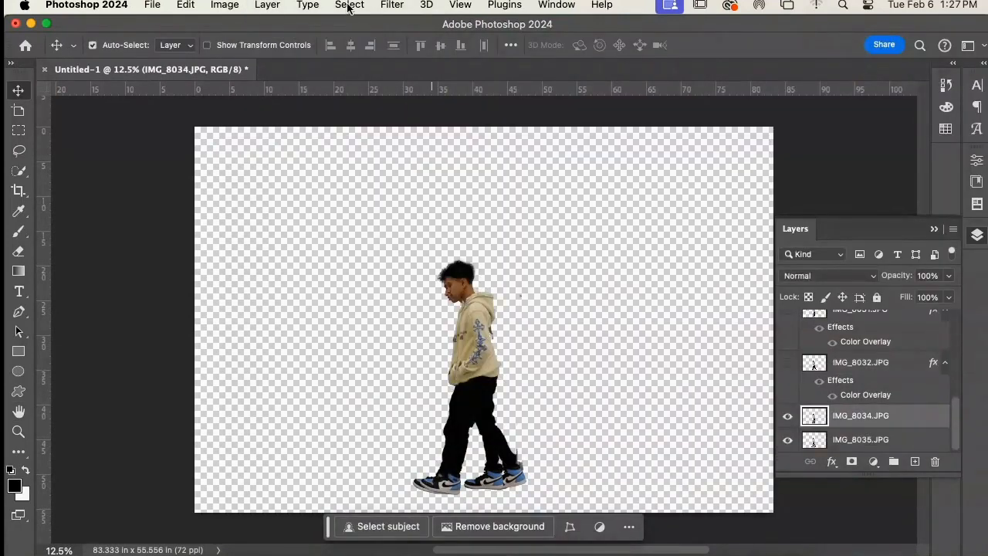
click(350, 4)
click(267, 4)
click(494, 261)
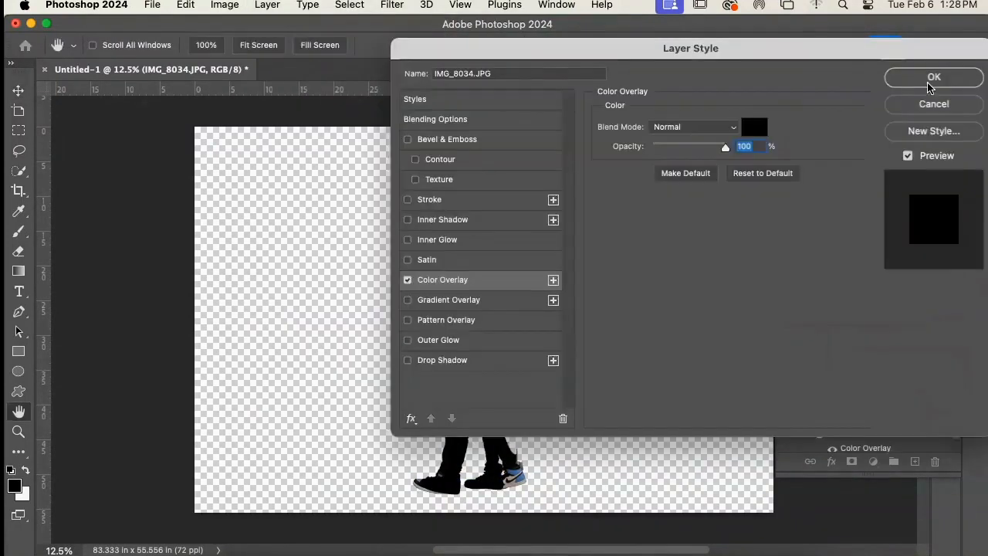
click(931, 75)
click(788, 386)
- Apply the black Color Overlay to the remaining IMG_8035.JPG layer, leaving it shown
click(860, 439)
click(267, 4)
mouse_move(355, 163)
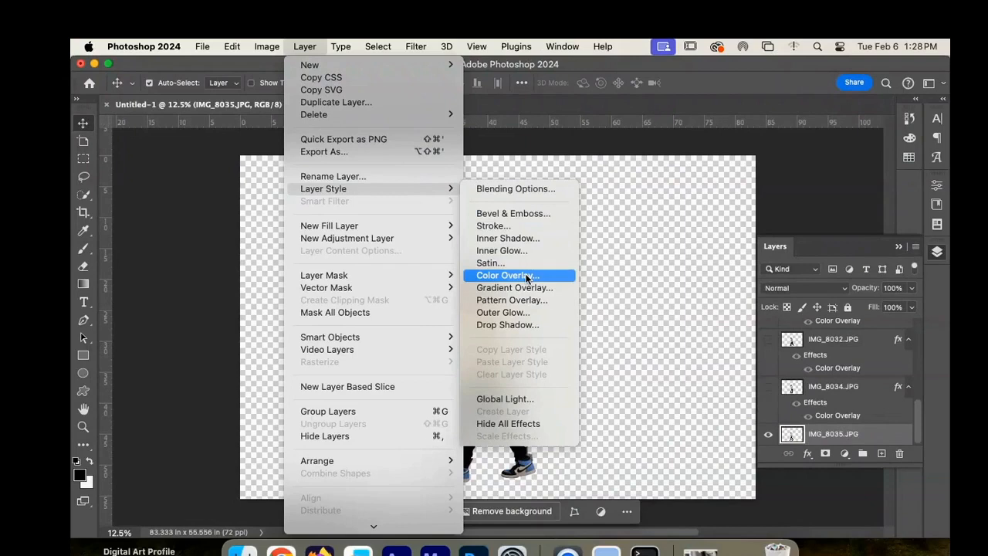
click(527, 276)
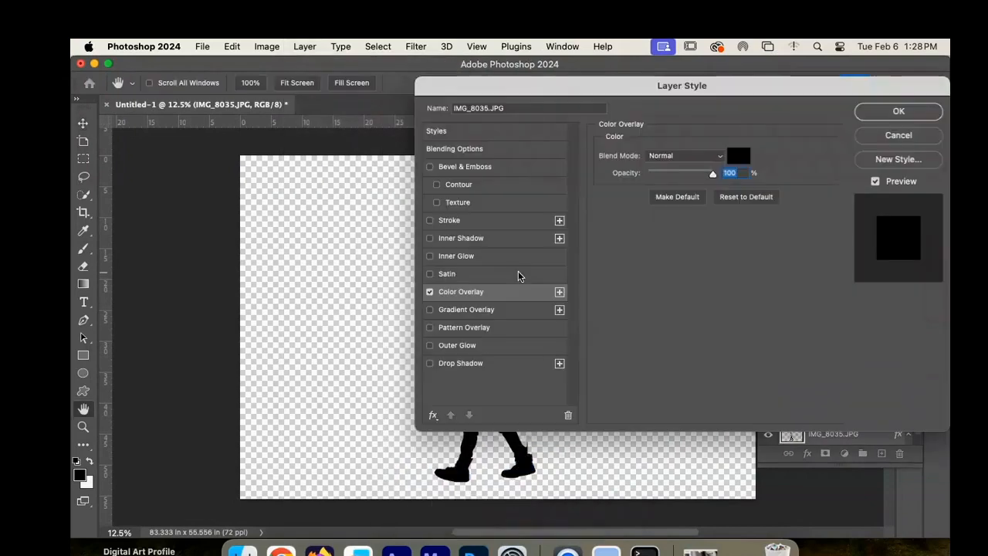
click(899, 112)
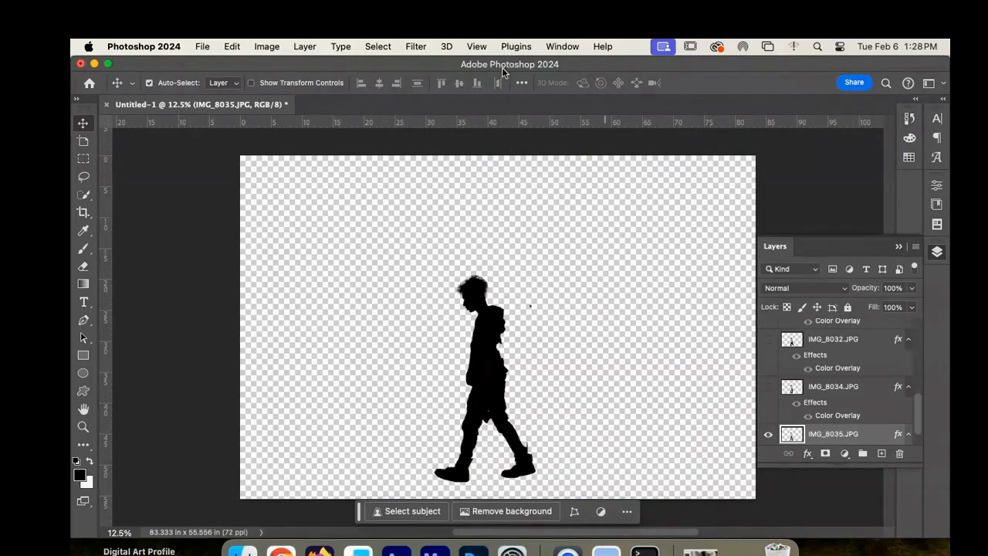
- Open the Timeline and create a frame animation from the document
click(570, 49)
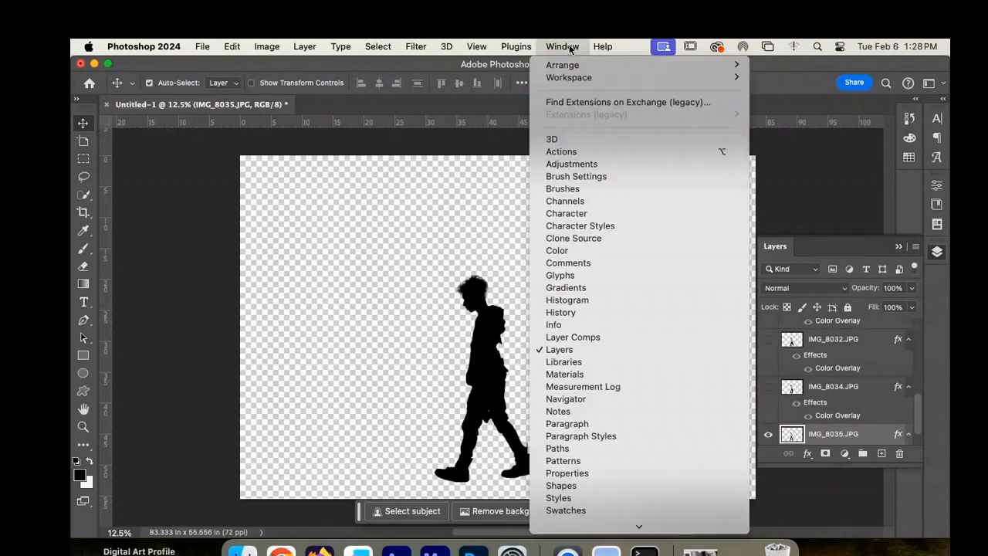
mouse_move(640, 525)
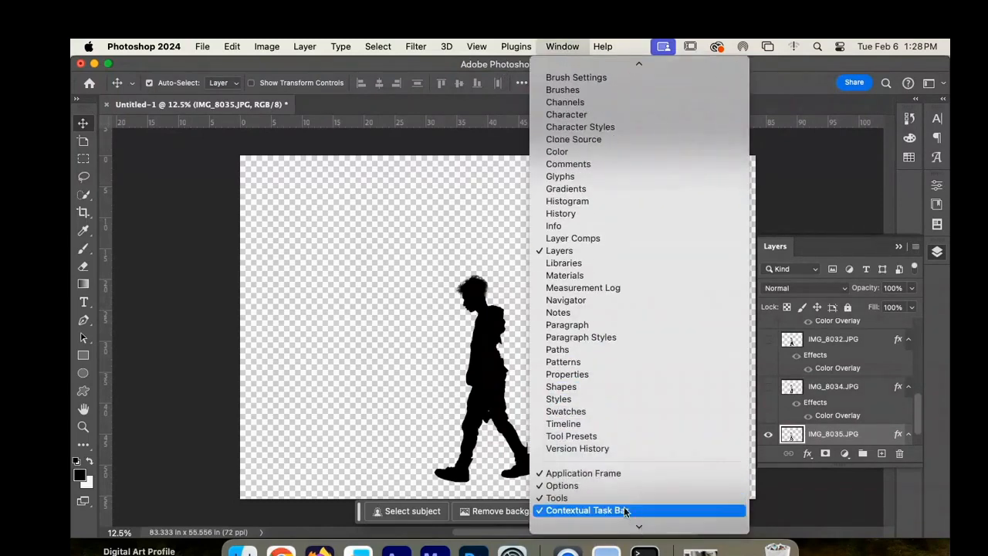
click(571, 424)
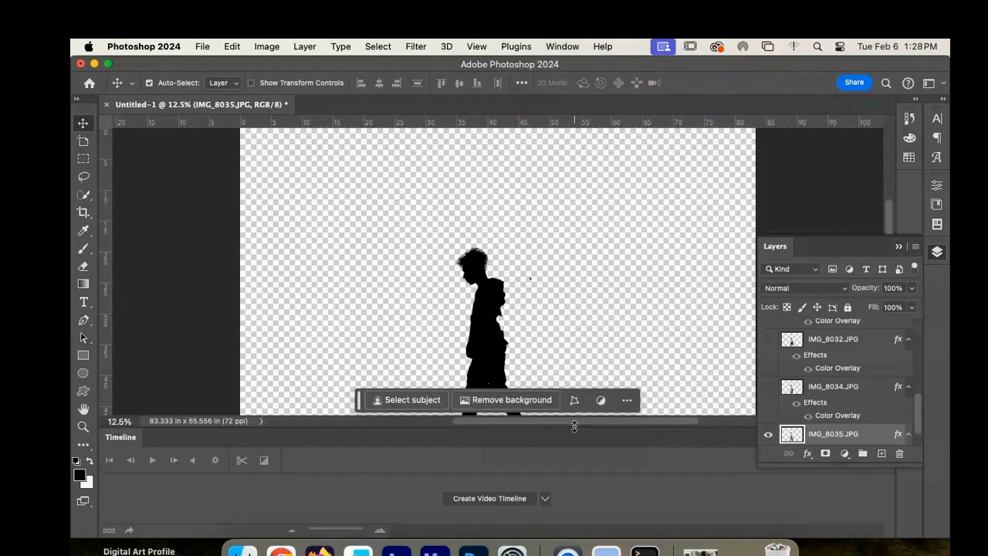
click(545, 499)
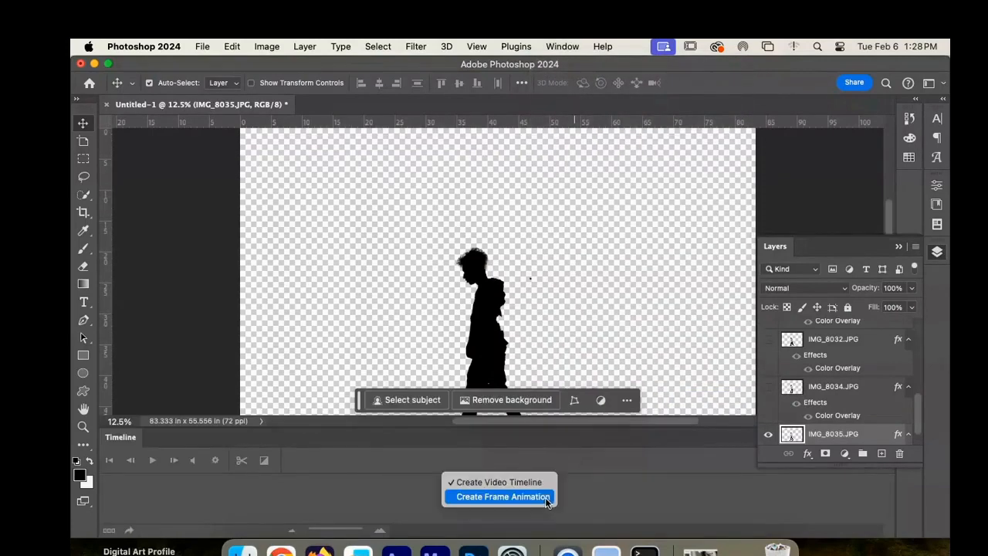
click(524, 496)
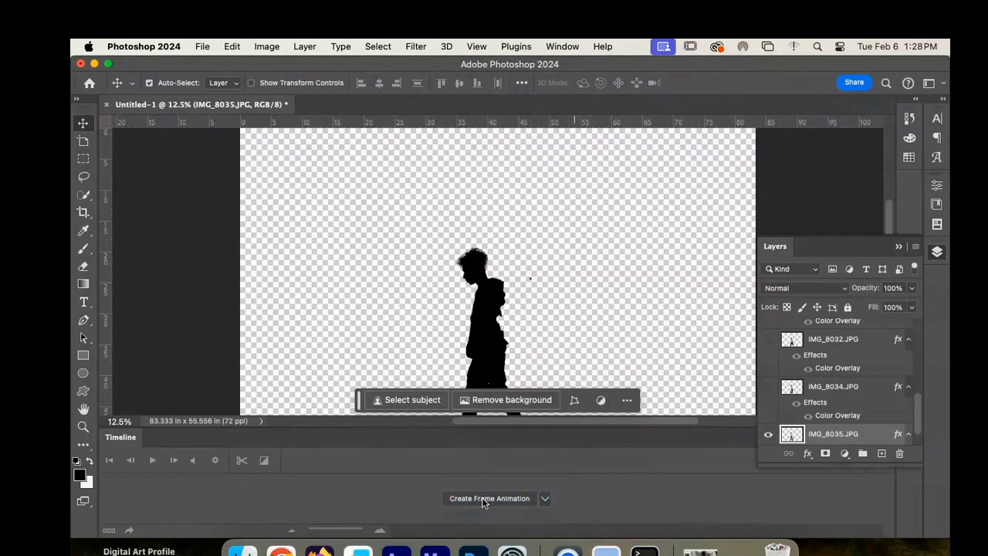
click(482, 498)
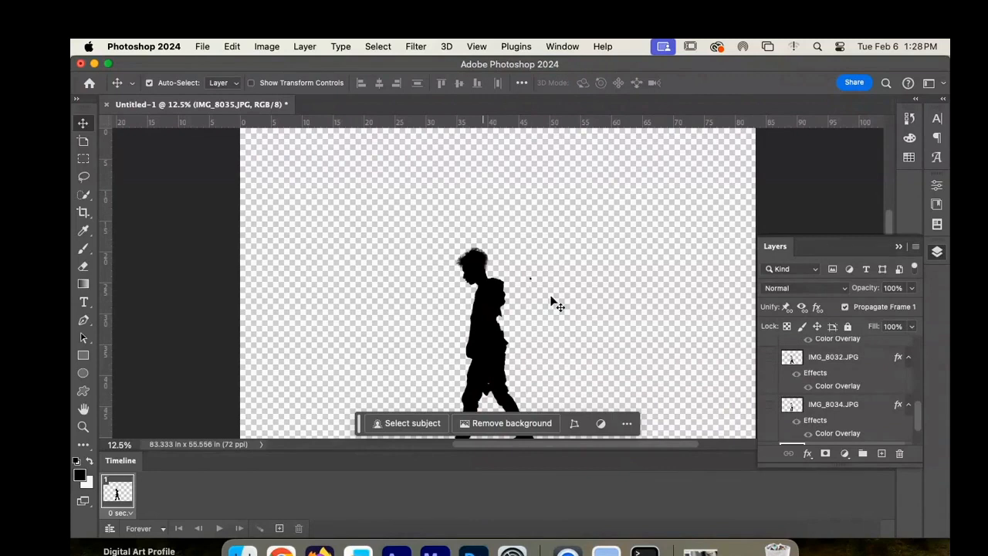
- Collapse the Layers panel and make animation frames from all the document's layers
click(898, 247)
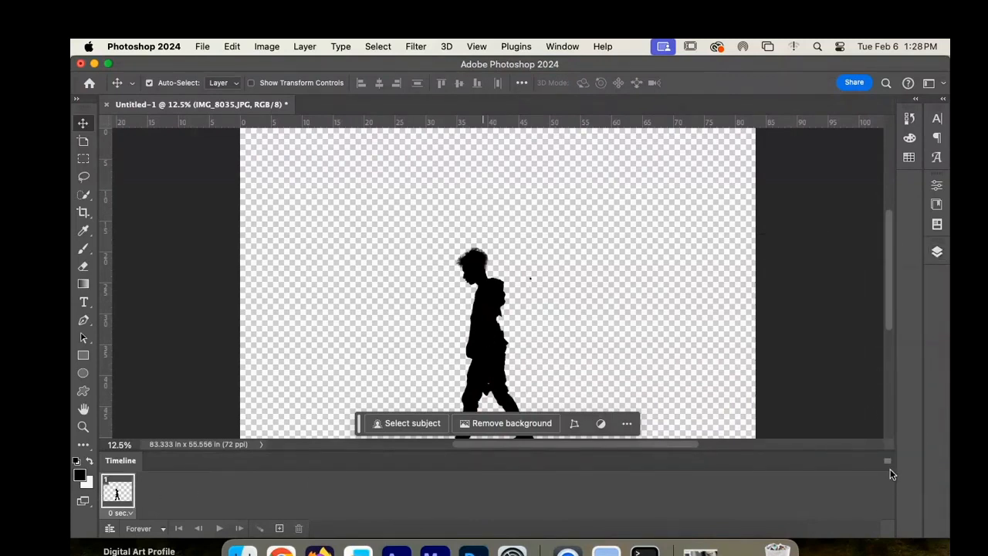
click(886, 461)
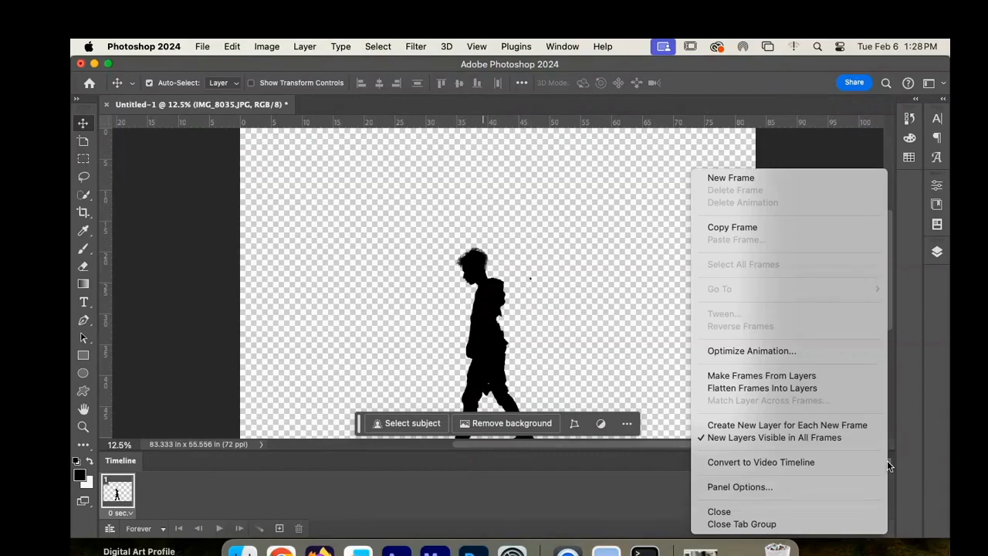
click(834, 378)
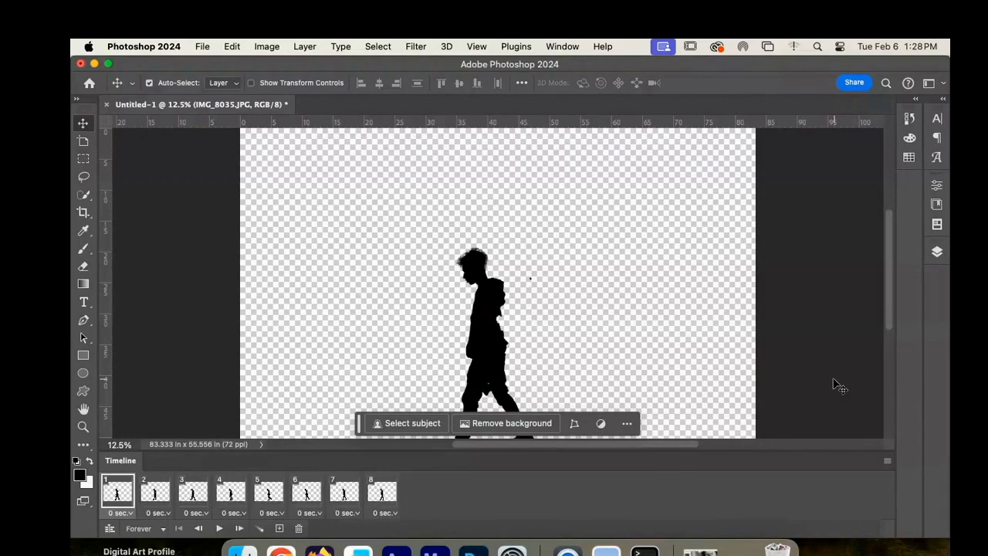
- Hide the contextual task bar covering the figure's feet on the canvas
click(626, 424)
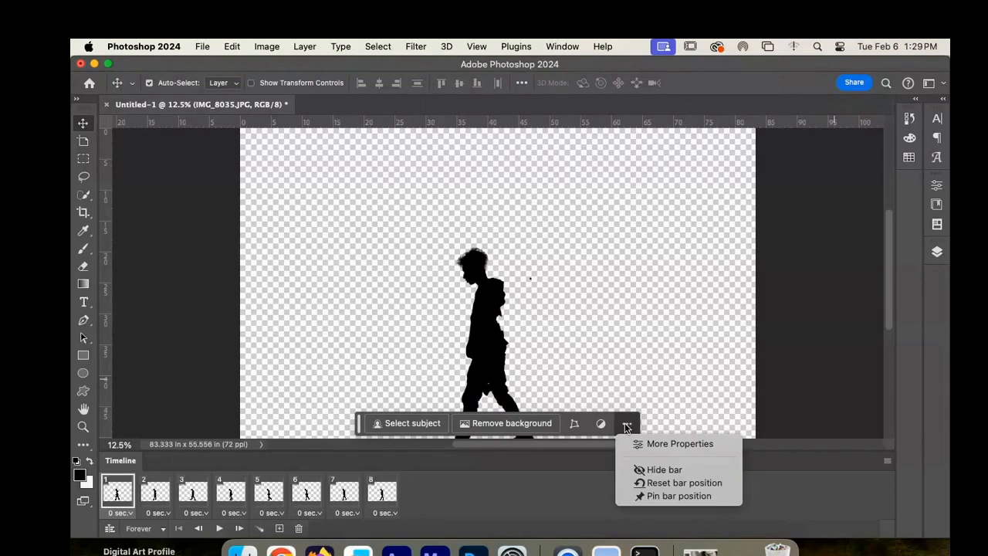
click(668, 469)
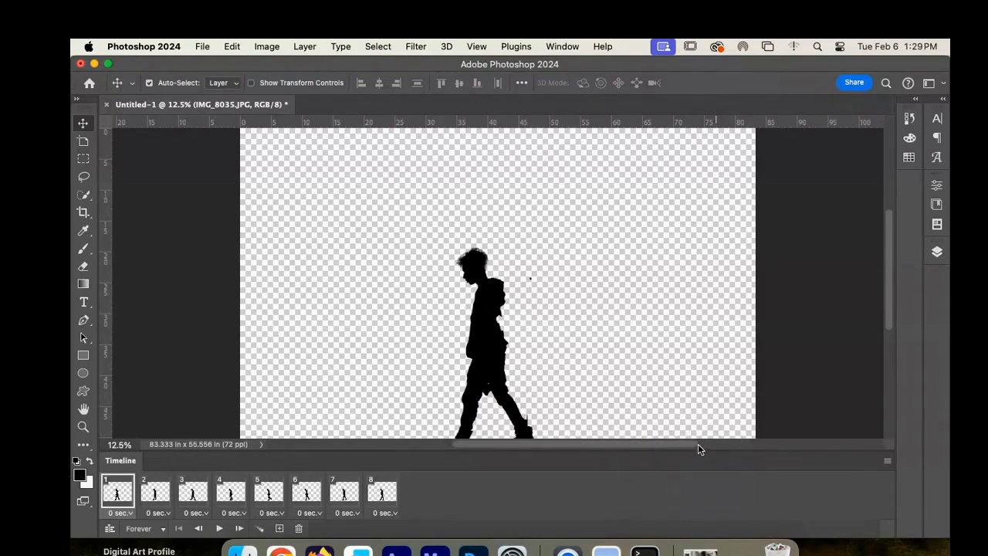
scroll(889, 289, down, 2)
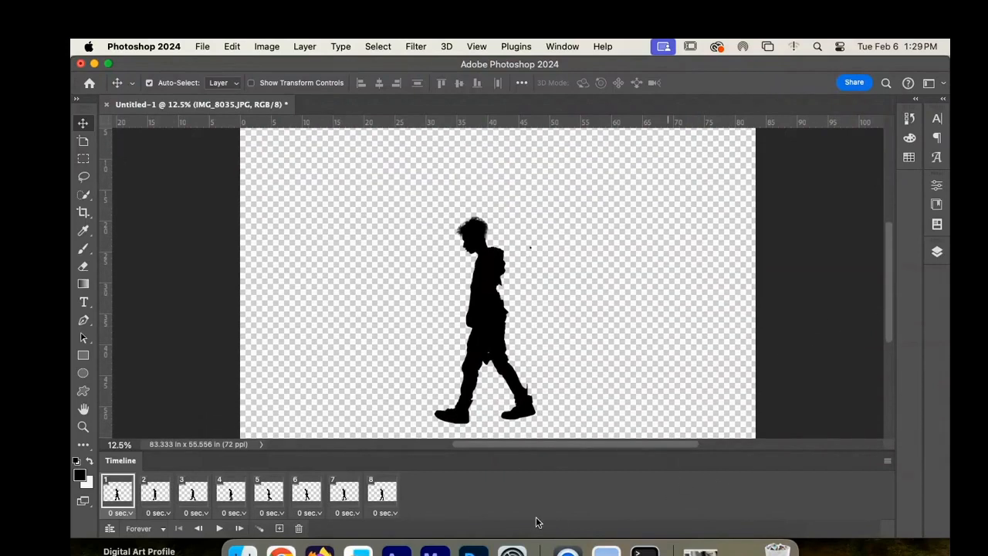
- Preview the frame animation from the Timeline and reverse the order of its frames
click(220, 528)
click(219, 529)
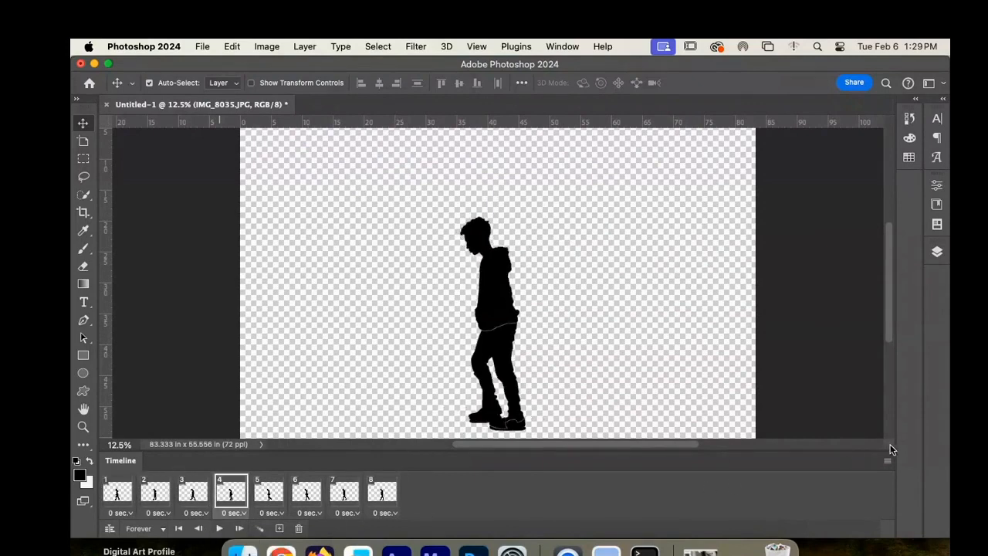
click(110, 484)
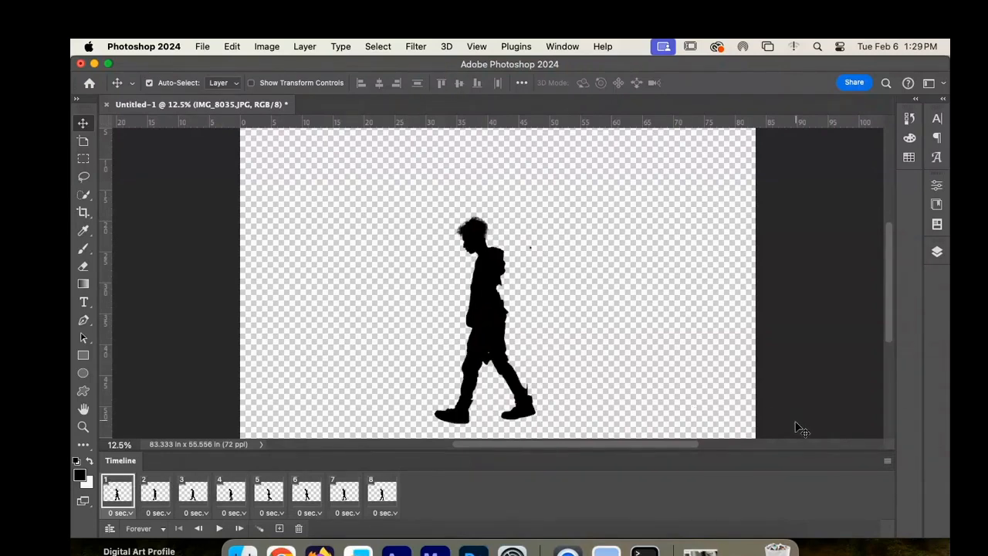
click(887, 460)
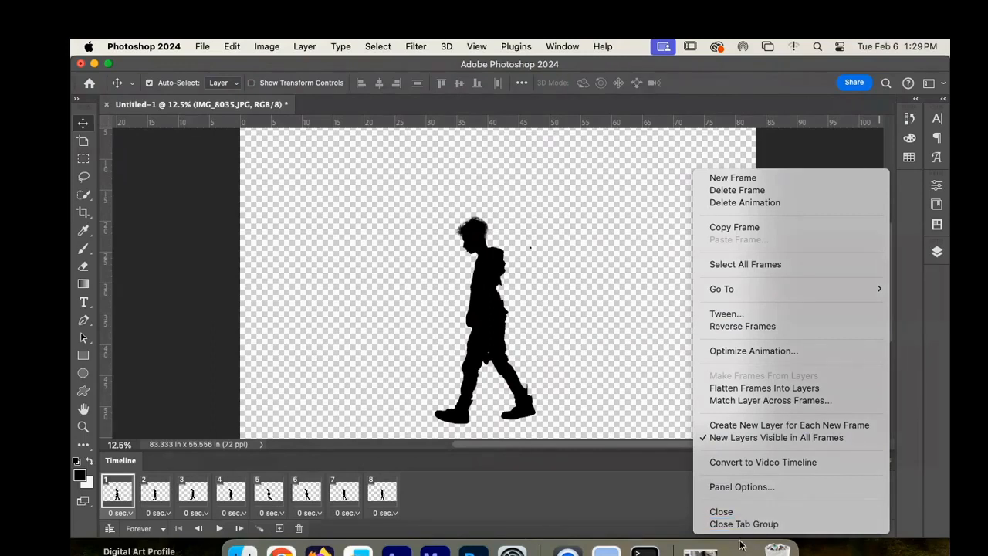
click(773, 325)
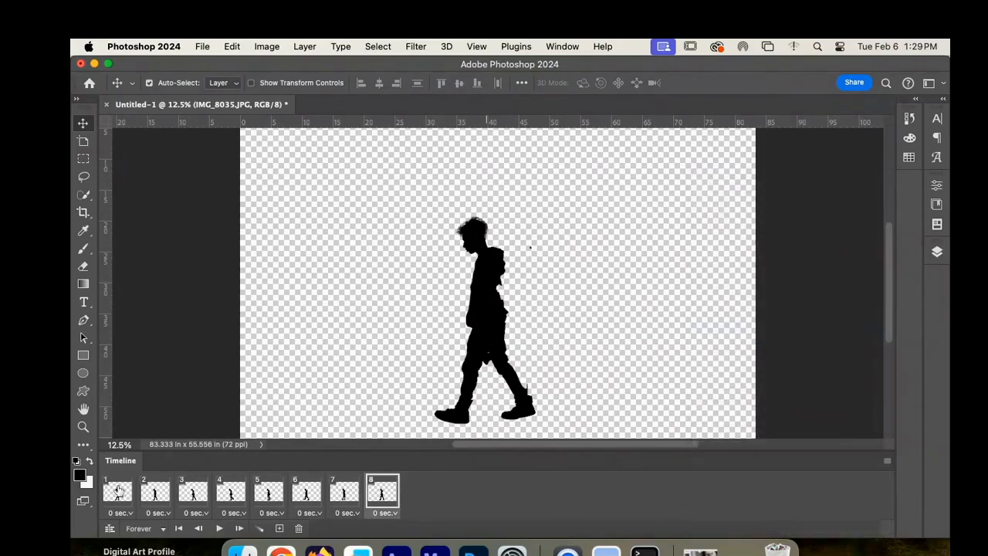
- Set the delay of all eight frames to 0.1 seconds and play the animation
click(118, 491)
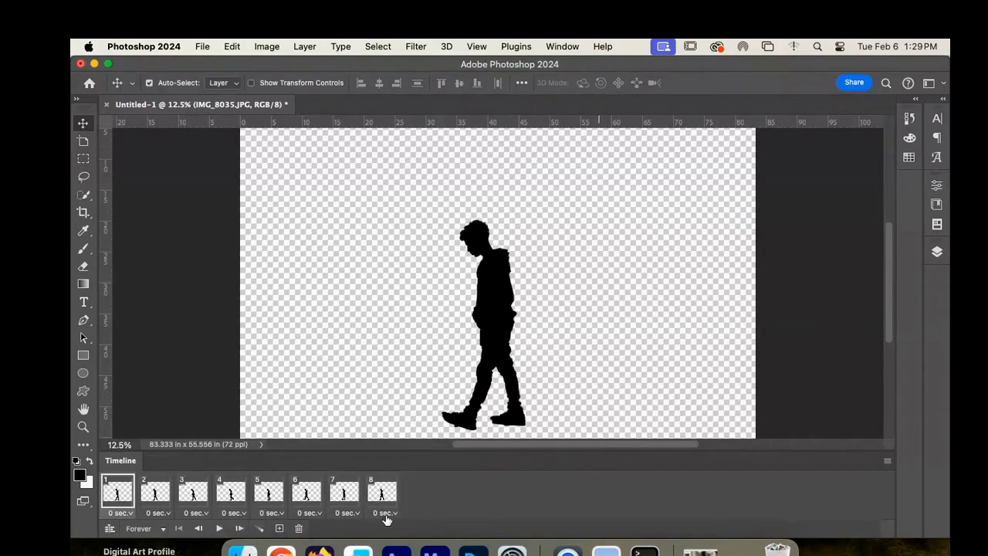
click(387, 513)
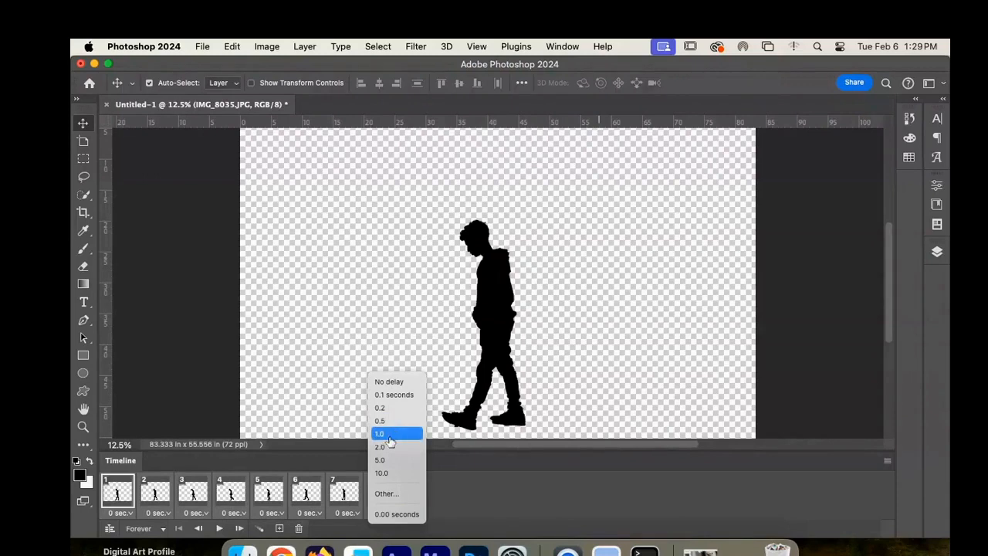
click(390, 394)
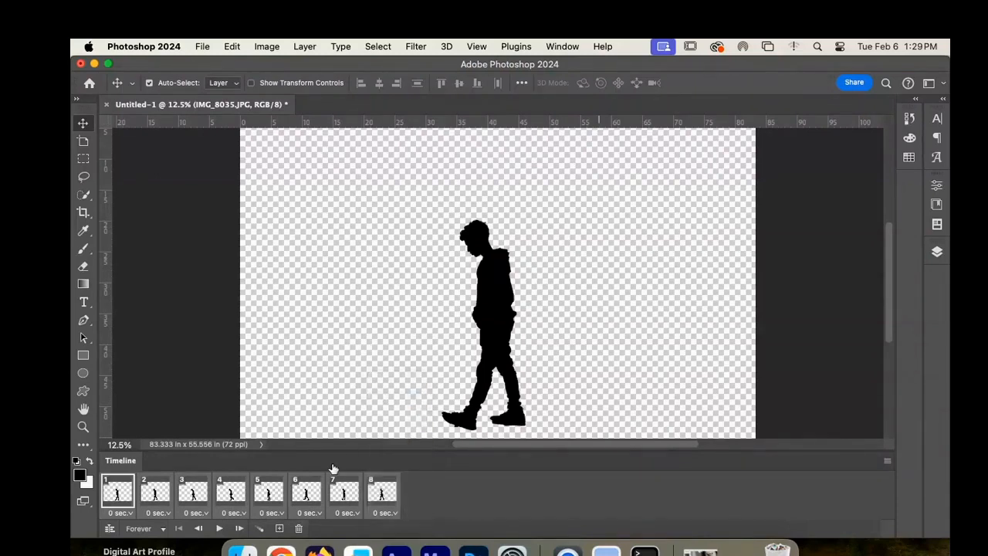
click(219, 529)
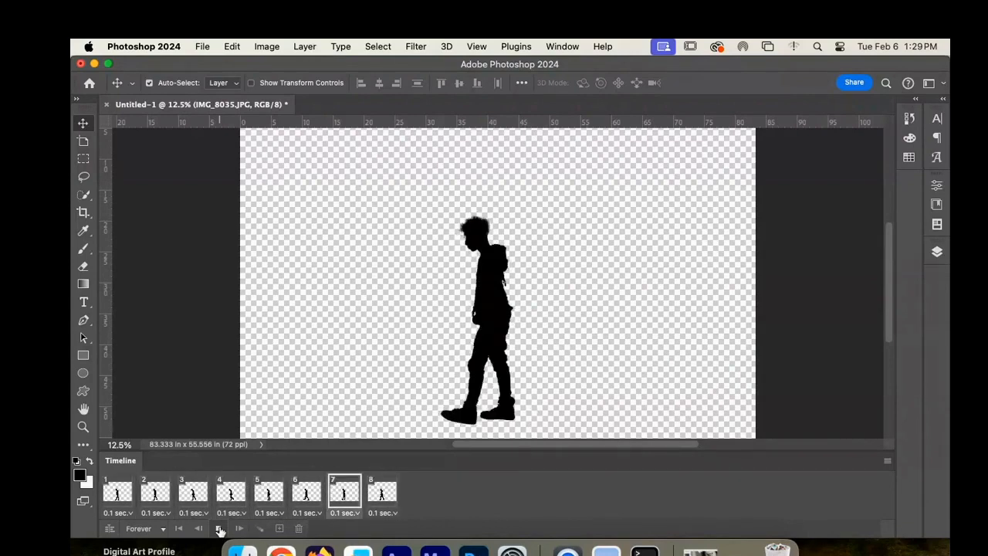
click(219, 529)
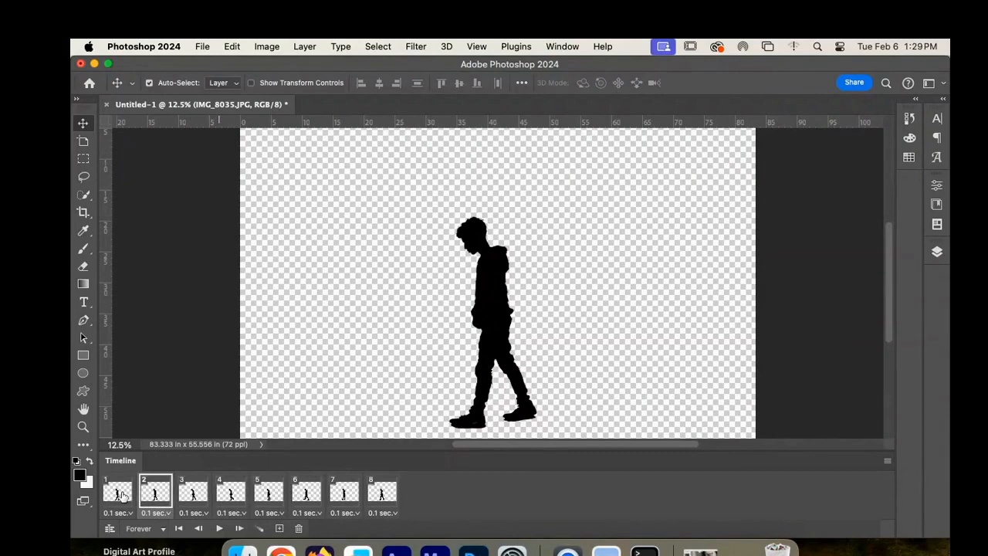
- Step through frames 1 to 8 one by one to compare the silhouette's position in each
click(122, 494)
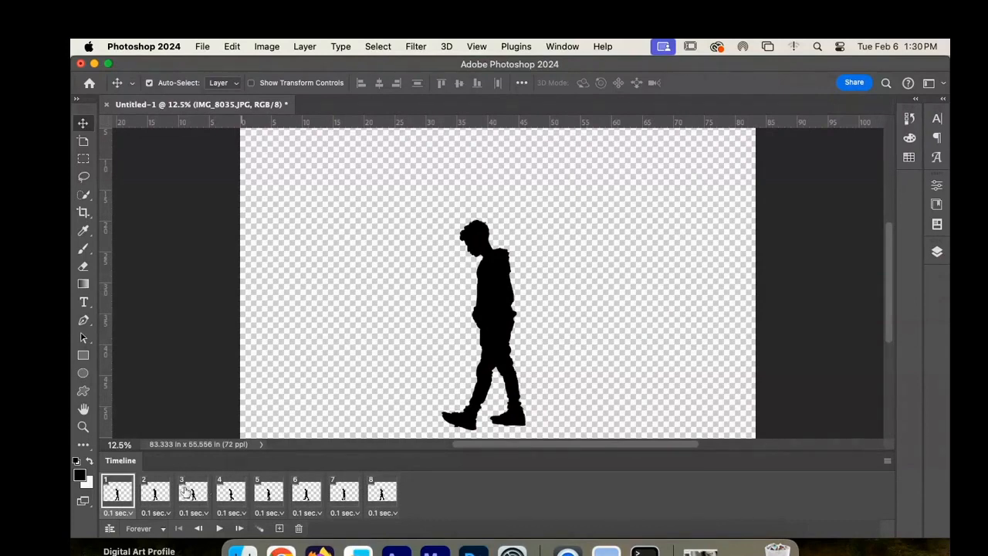
click(156, 491)
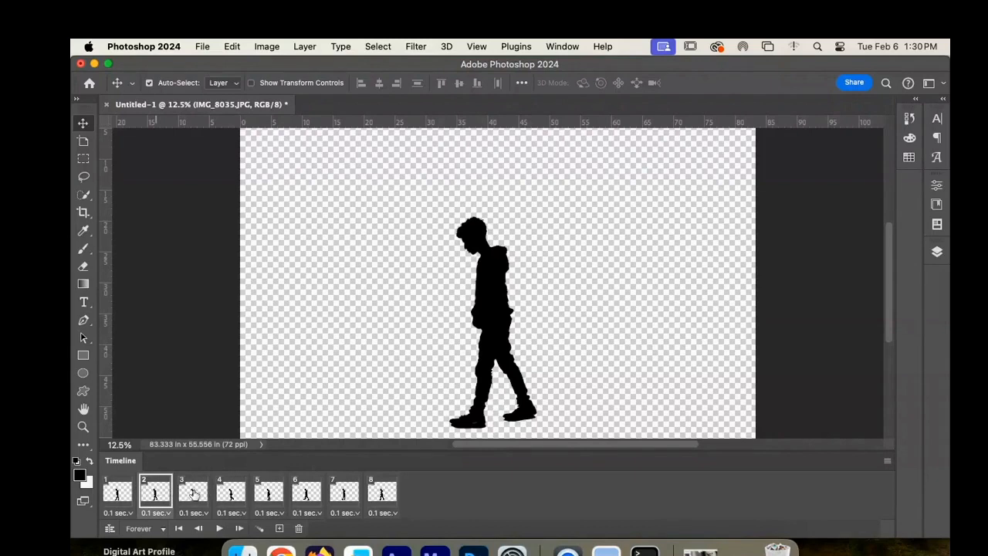
click(194, 493)
click(230, 494)
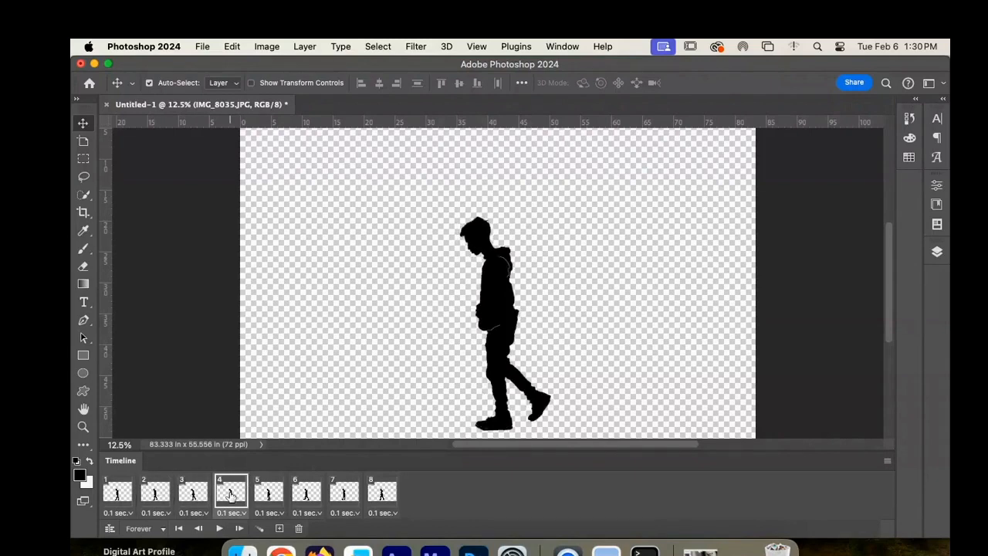
click(267, 496)
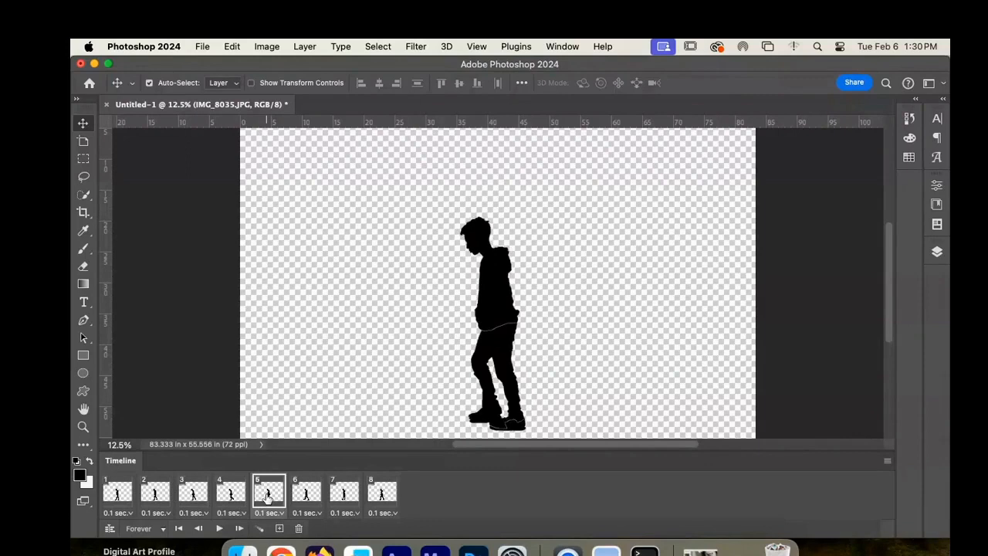
click(312, 499)
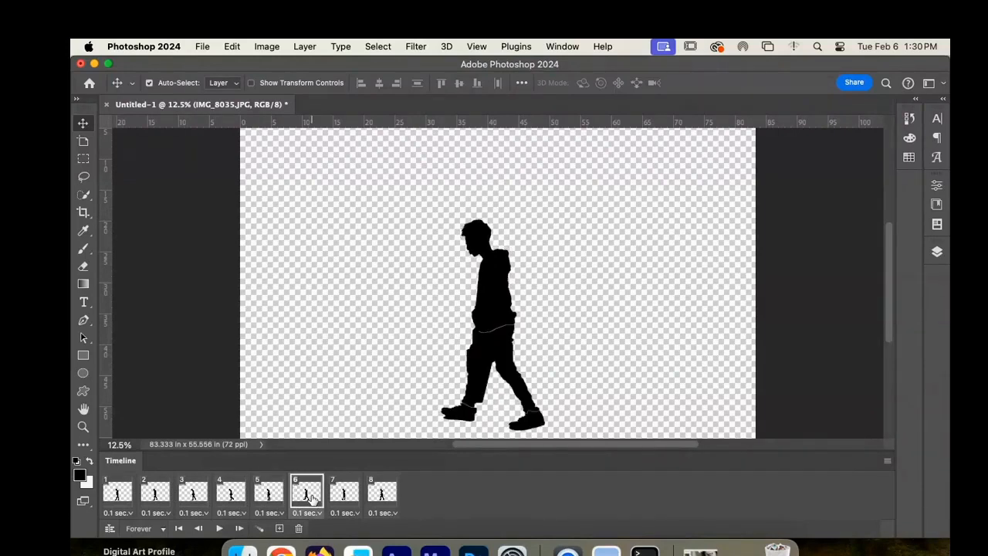
click(351, 495)
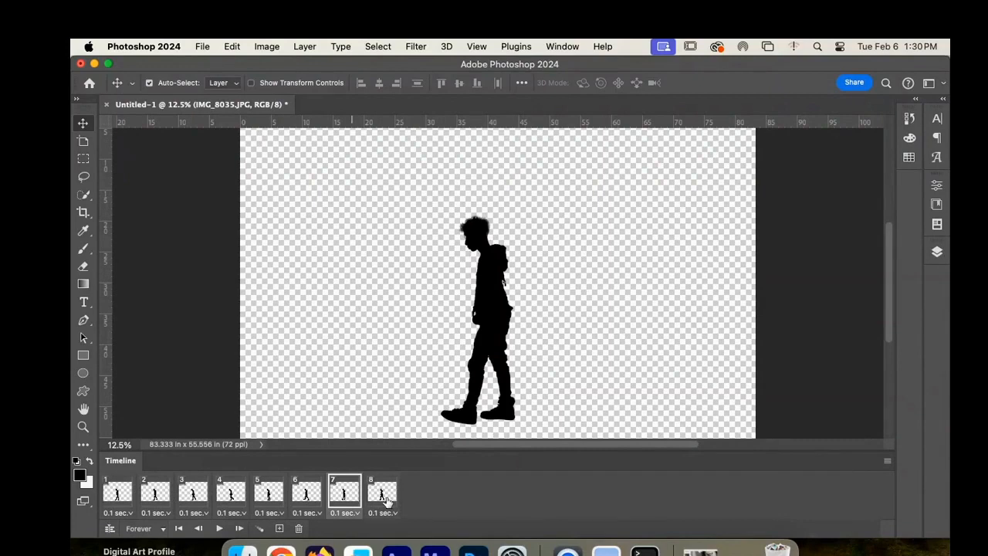
click(388, 501)
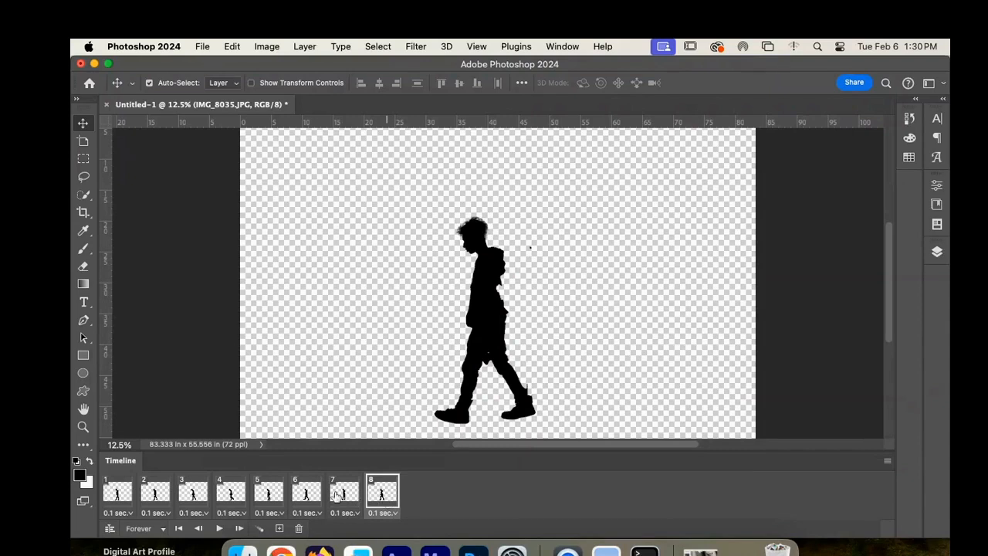
- Move the silhouette in frame 1 slightly upward to align it with the others and replay the animation
click(120, 497)
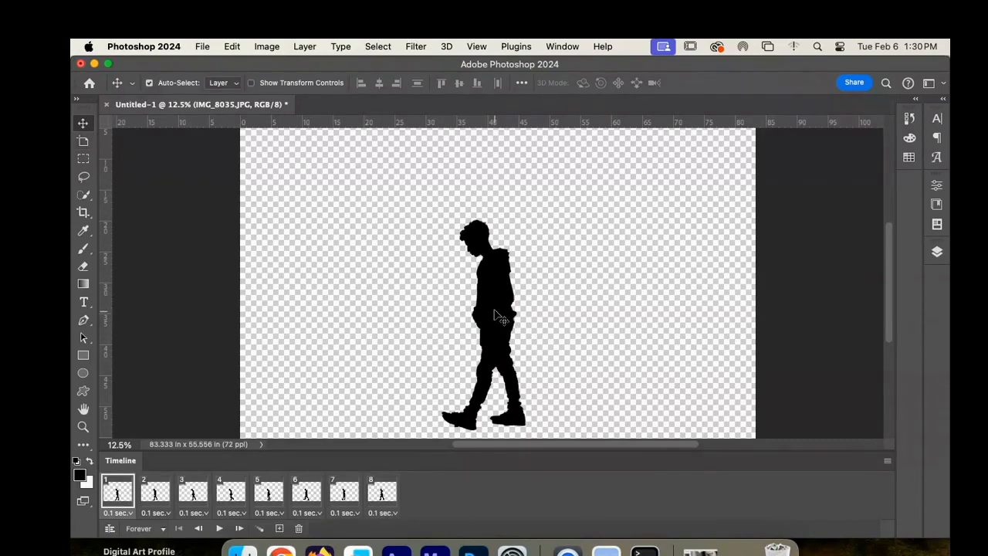
drag(498, 314, 498, 308)
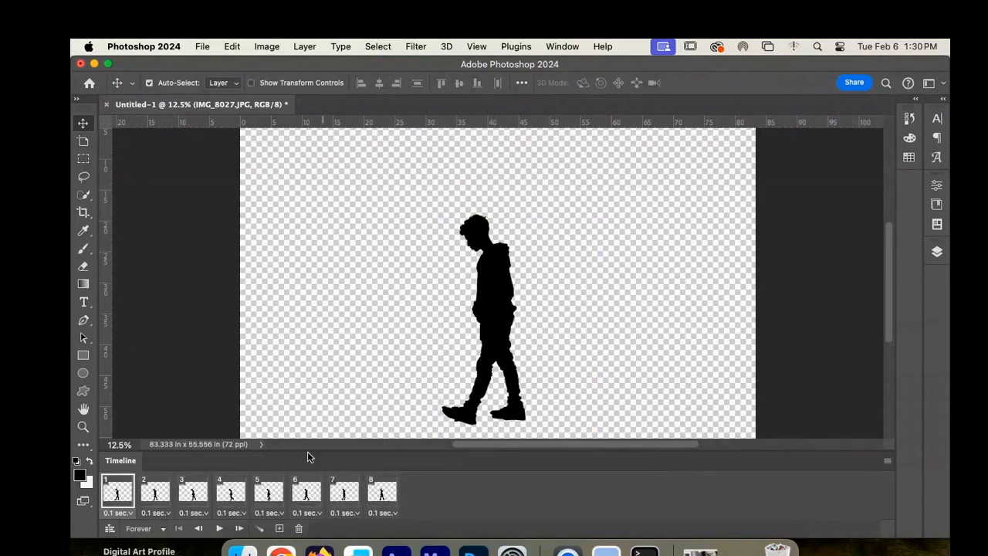
click(220, 528)
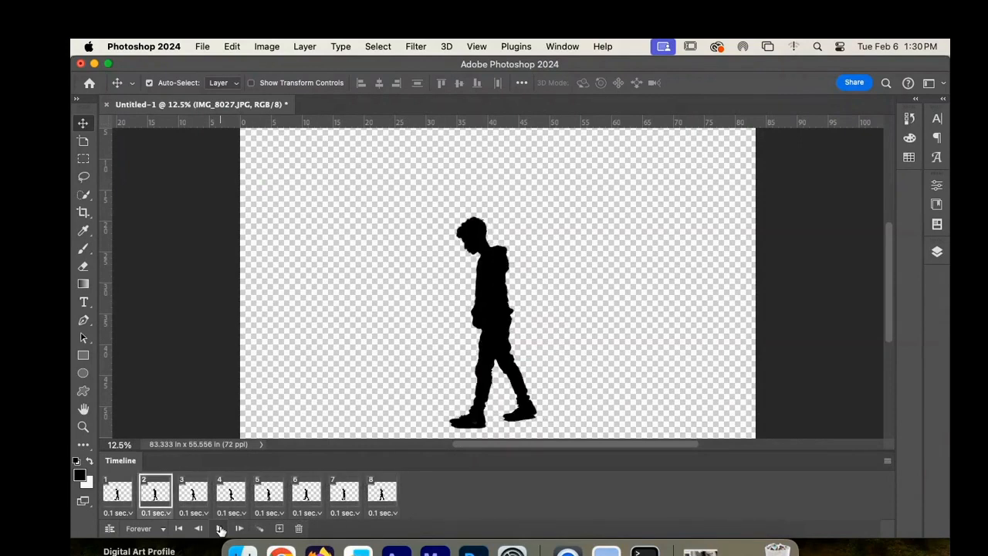
click(219, 528)
- Show the Layers panel again
click(563, 47)
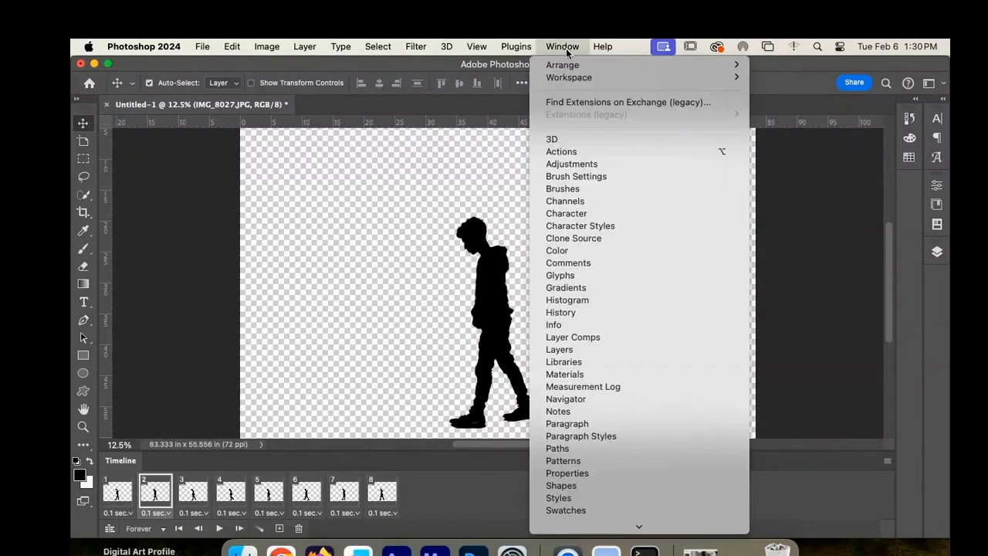
click(584, 352)
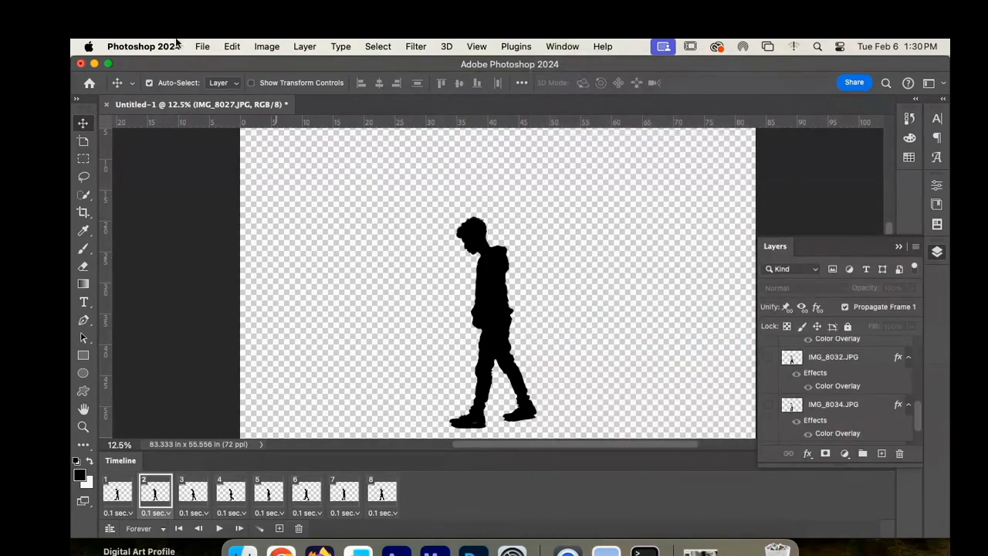
click(202, 47)
- Crop the canvas to a rectangular selection around the walking figure, about 31.1 by 41.4 inches
click(84, 159)
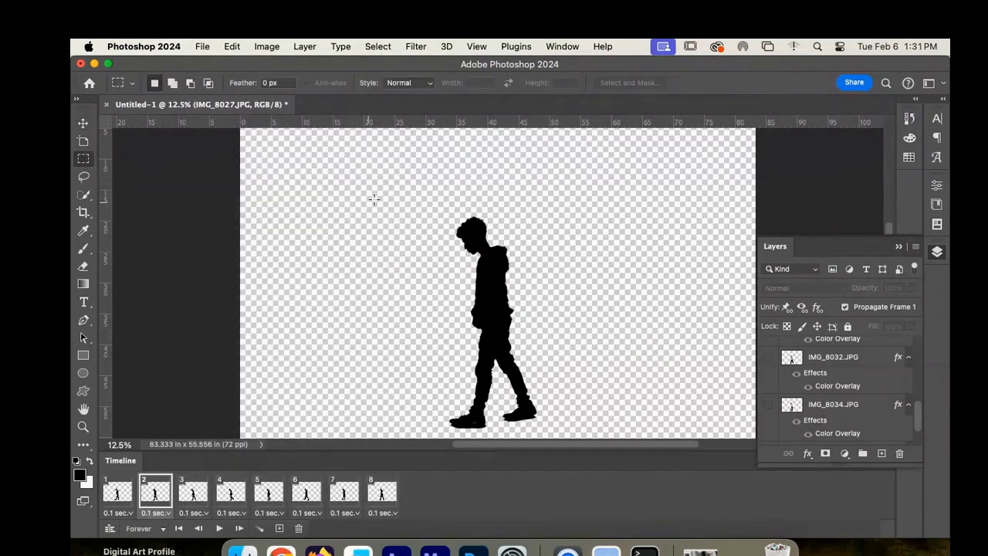
drag(393, 188, 575, 412)
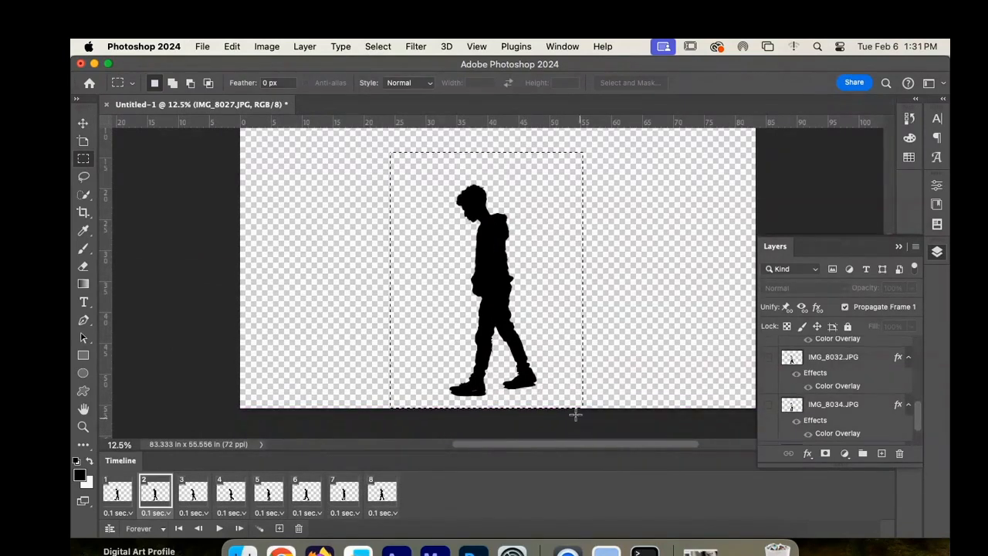
click(266, 47)
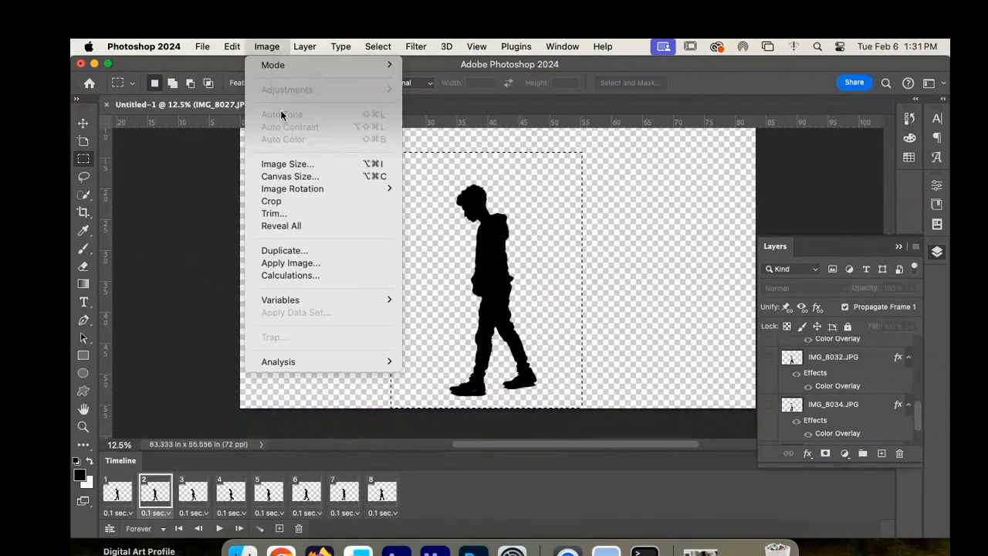
click(314, 200)
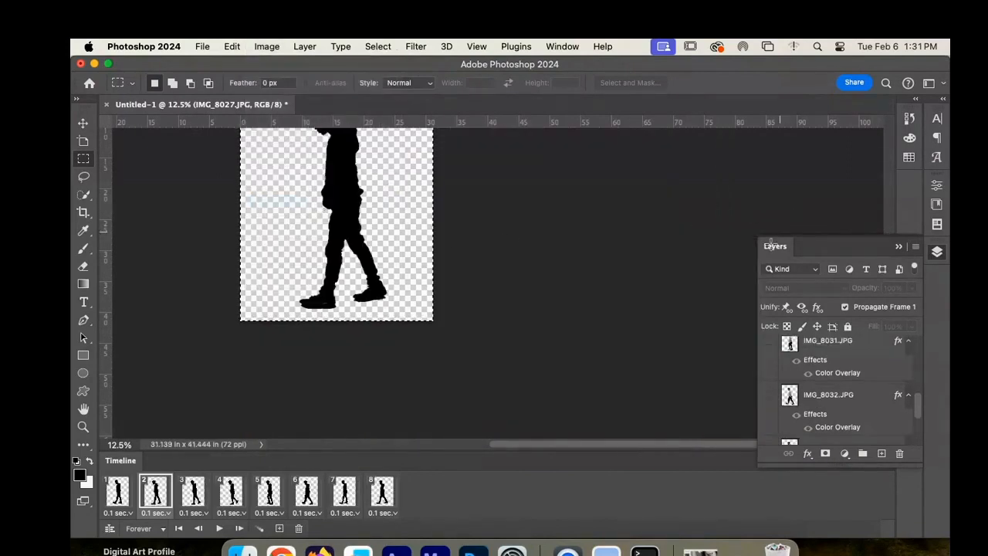
- Resize the image to a height of 4 inches at a resolution of 300 pixels/inch, keeping the proportions
click(87, 410)
drag(324, 249, 349, 338)
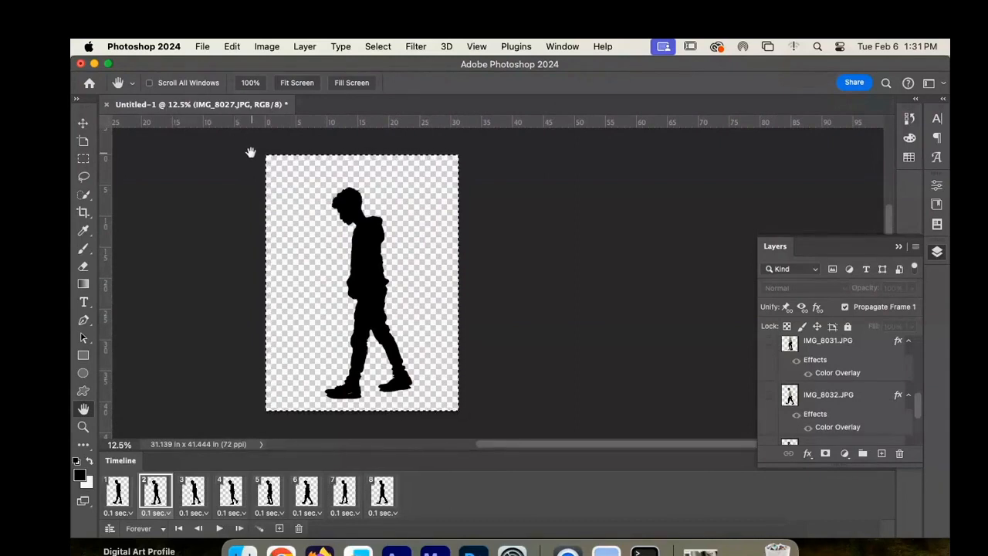
click(266, 46)
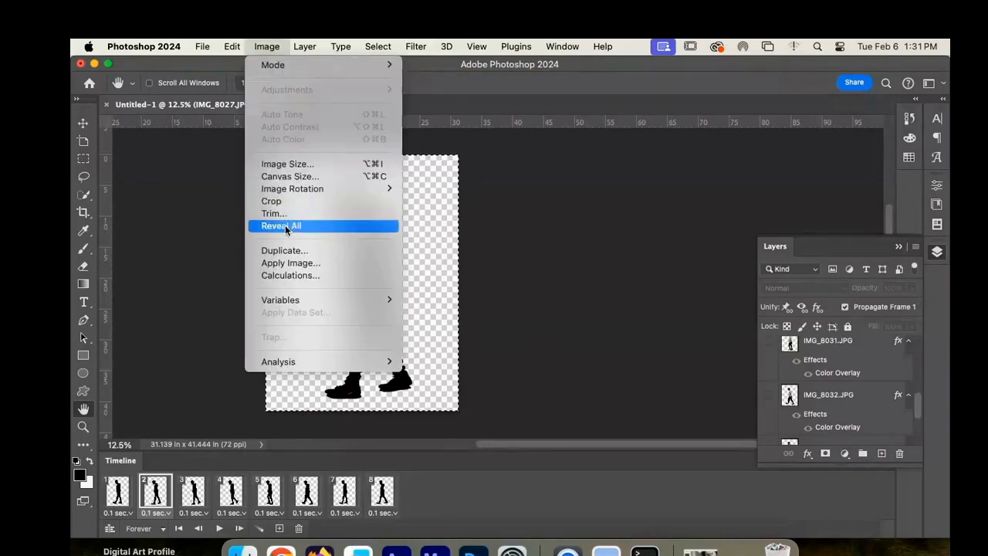
click(332, 165)
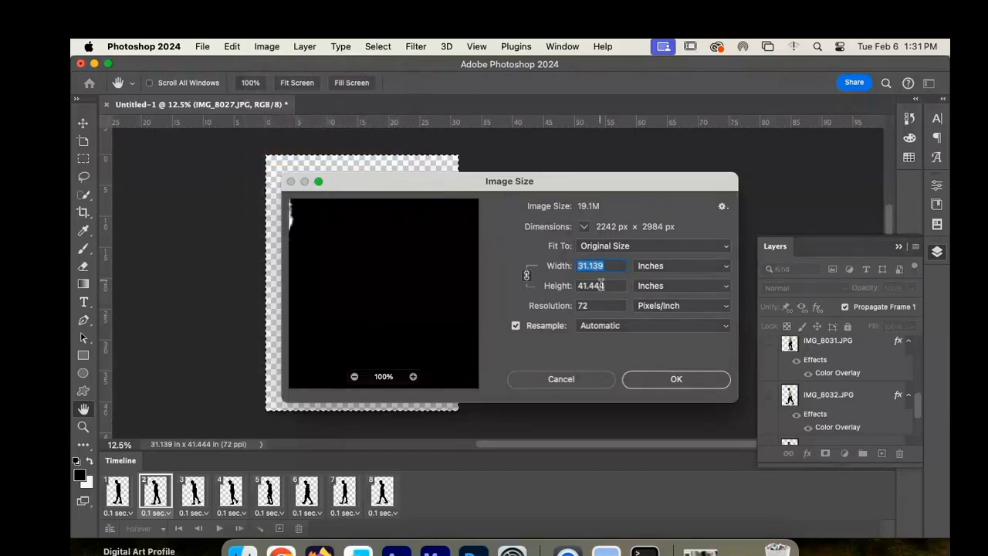
click(606, 286)
click(559, 290)
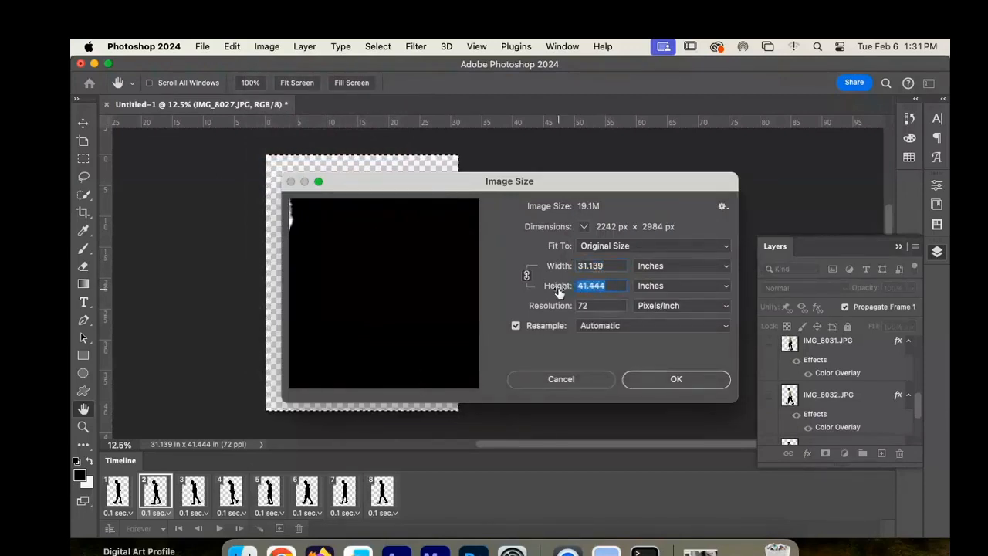
text(4)
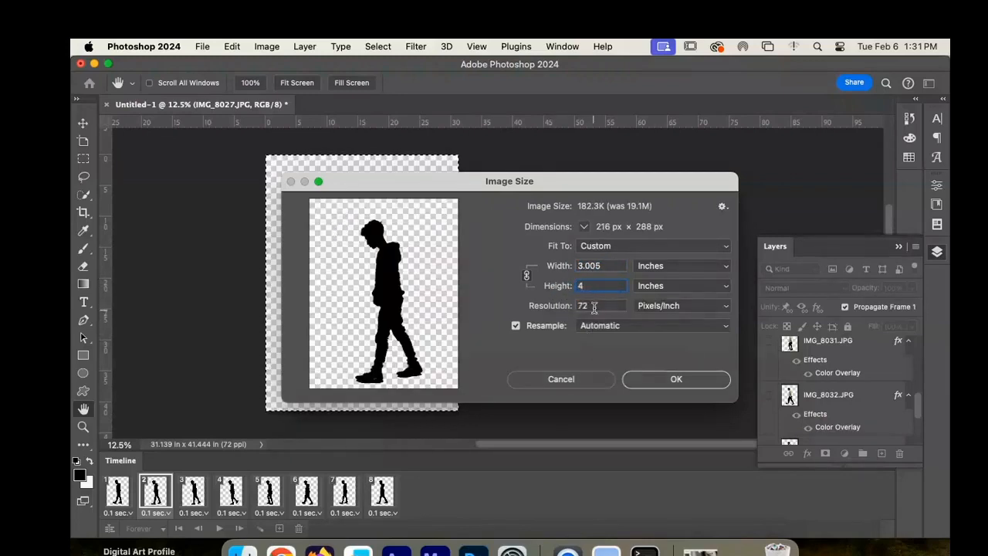
double_click(594, 305)
text(3)
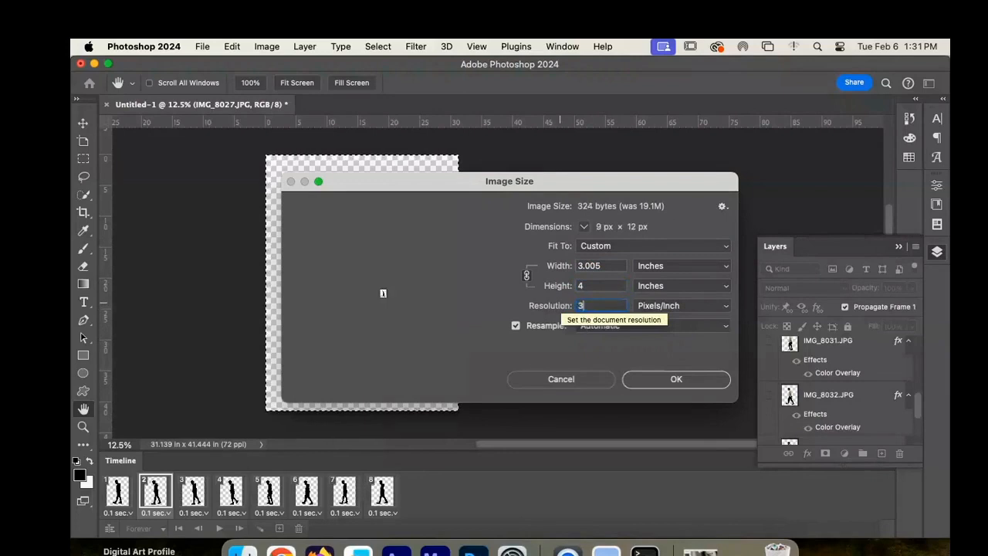
text(00)
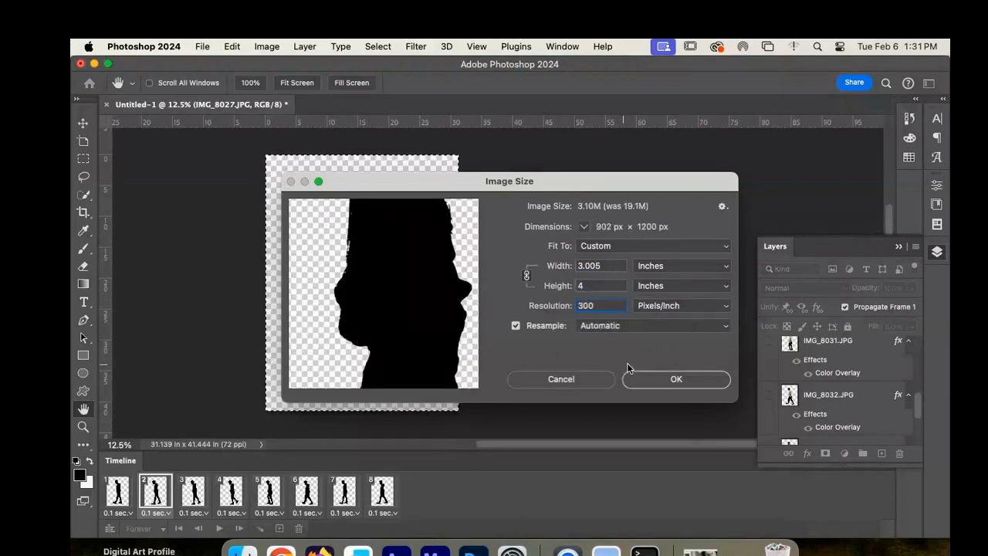
click(665, 380)
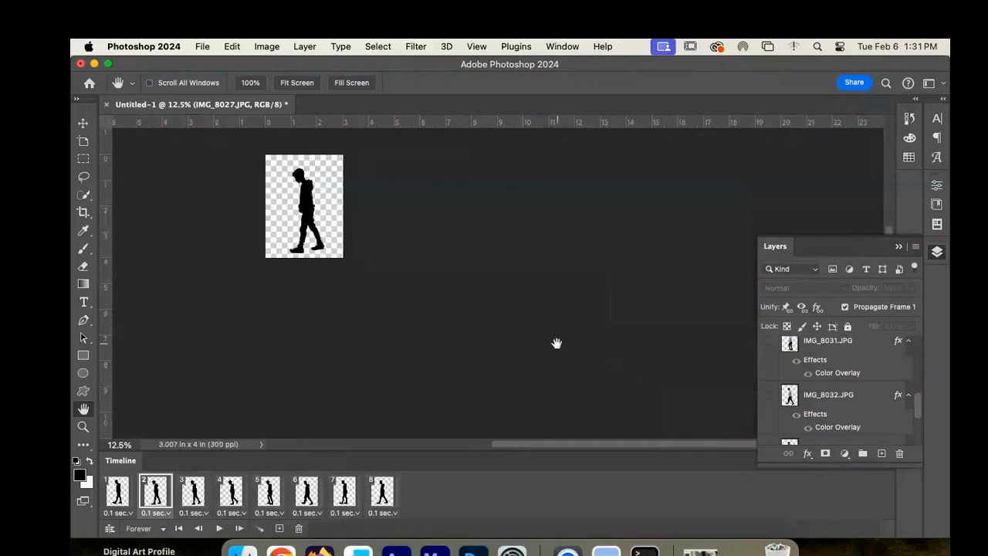
- Start an export of the layers to files and set the file type to PNG-24
click(201, 48)
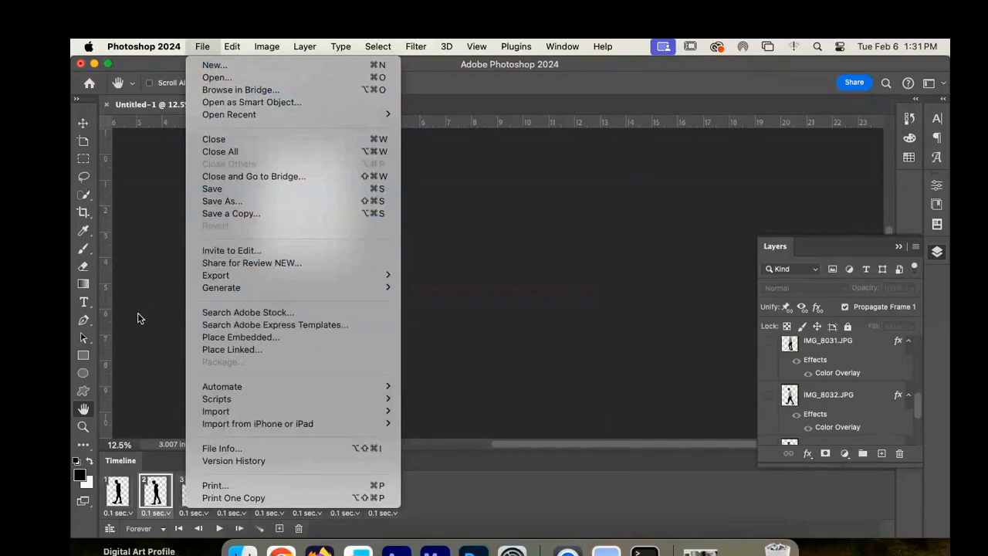
mouse_move(307, 279)
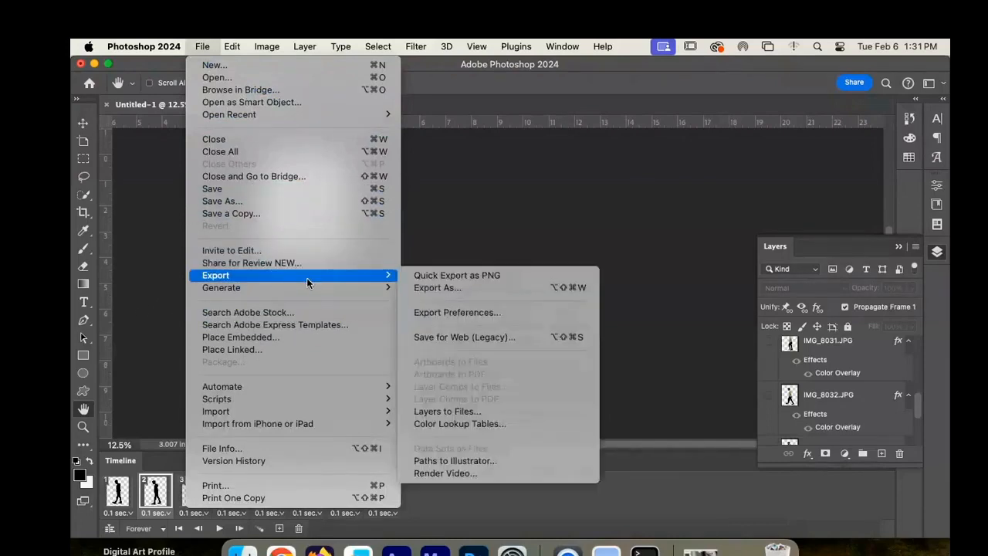
click(492, 410)
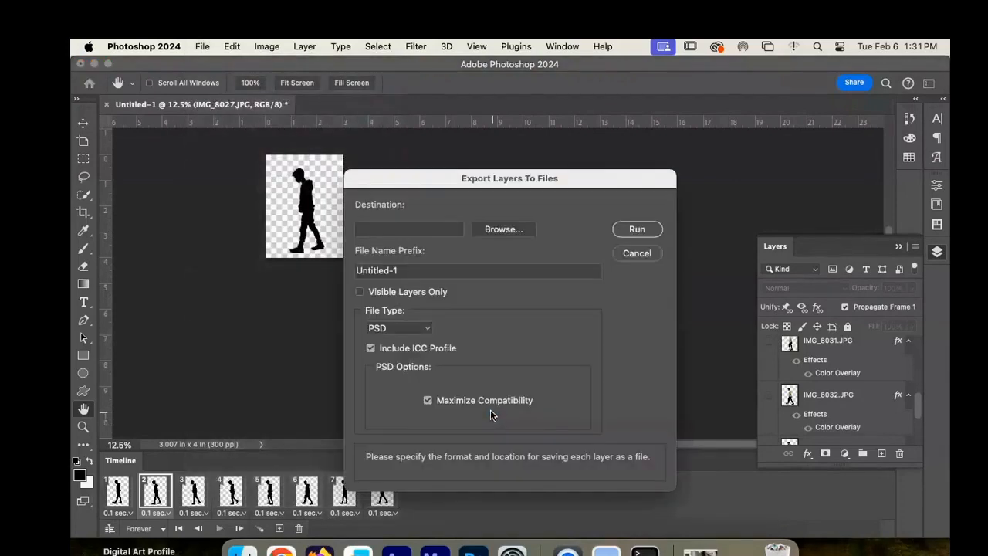
click(429, 331)
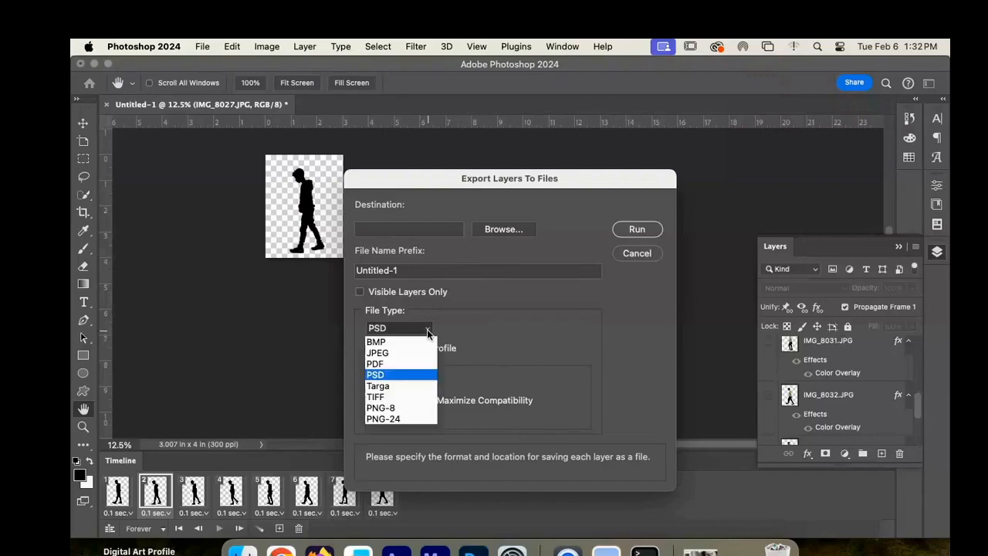
click(407, 420)
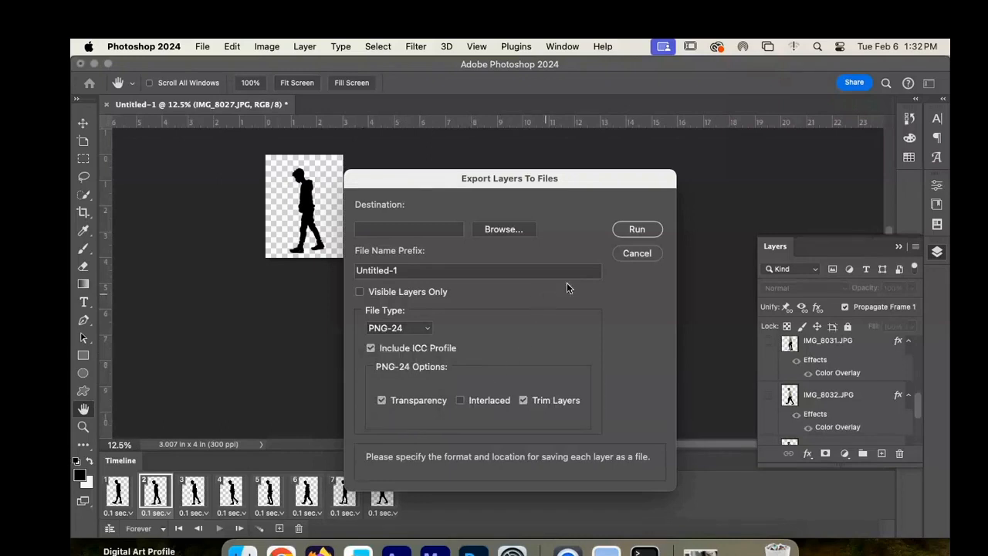
- Try to run the layer export without specifying a destination
click(632, 231)
click(635, 229)
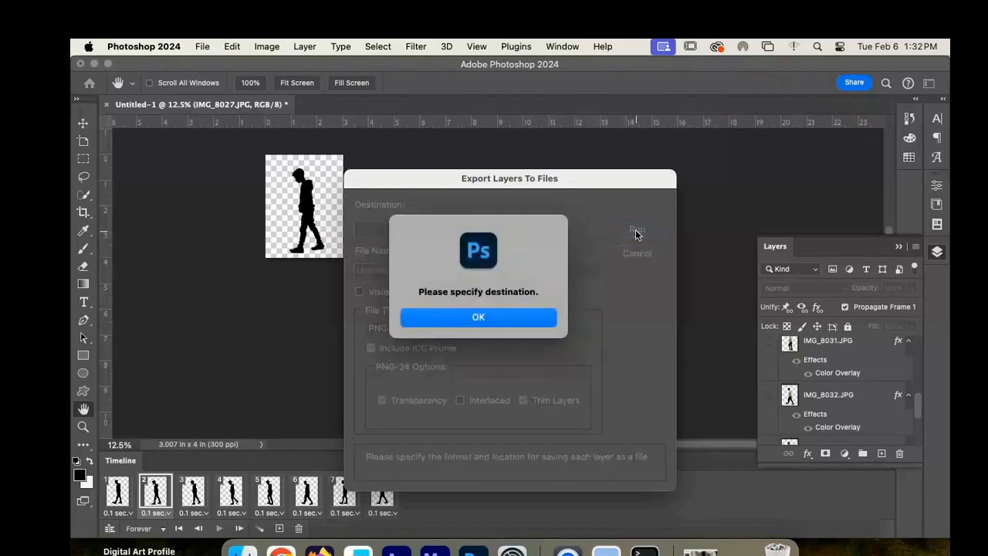
click(508, 317)
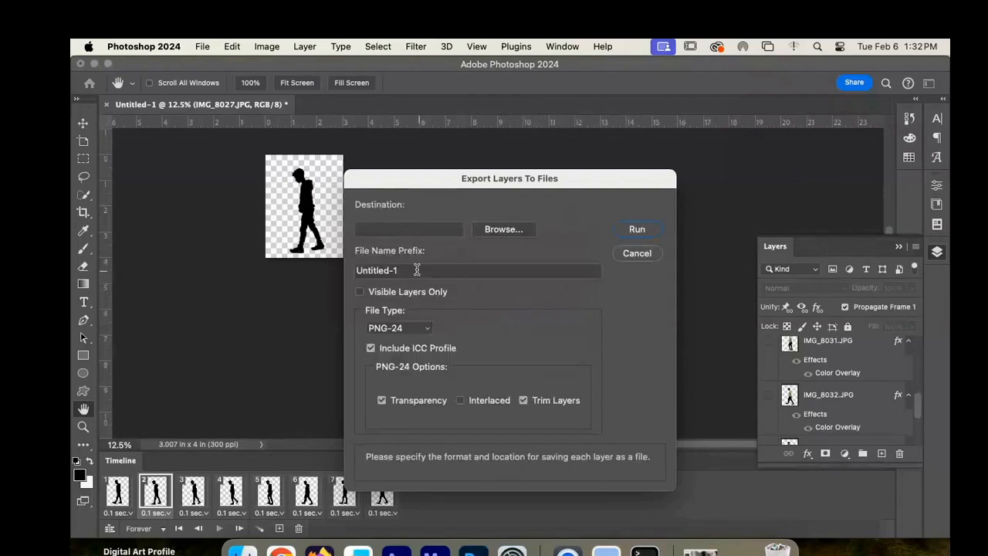
- Set the export's file name prefix to "walk cycle" and browse to the Walk cycle folder on the Desktop for the destination
drag(404, 270, 346, 270)
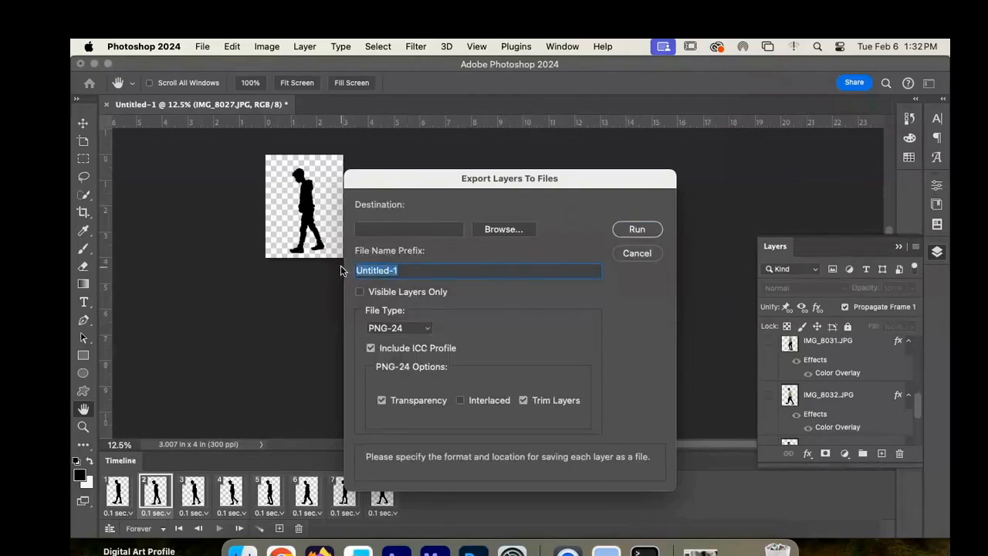
text(walk cycle)
click(507, 232)
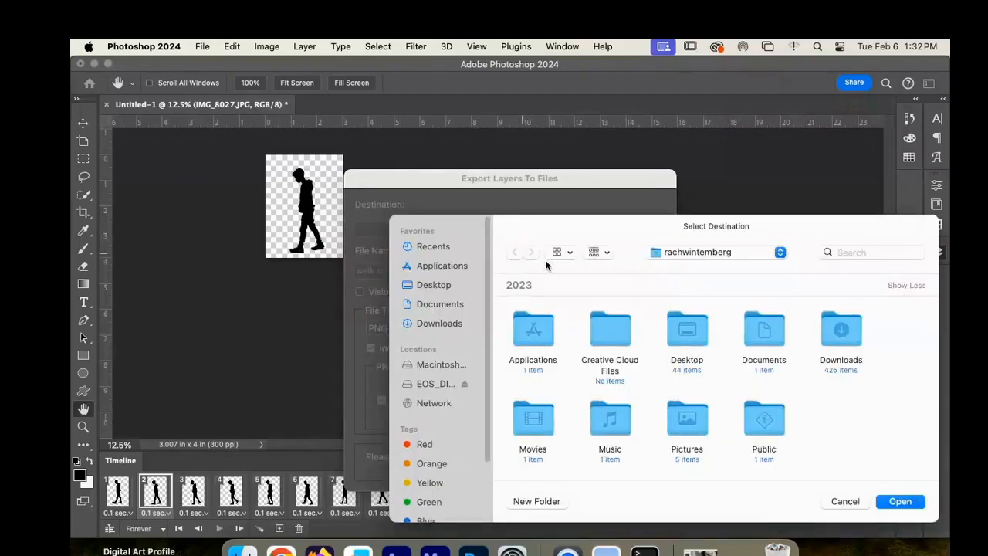
click(440, 285)
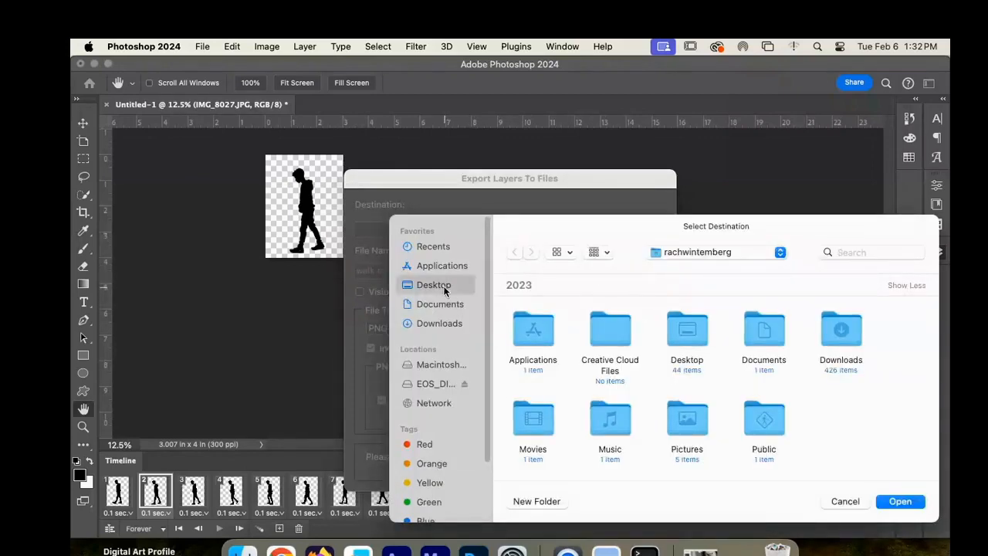
click(540, 333)
double_click(540, 337)
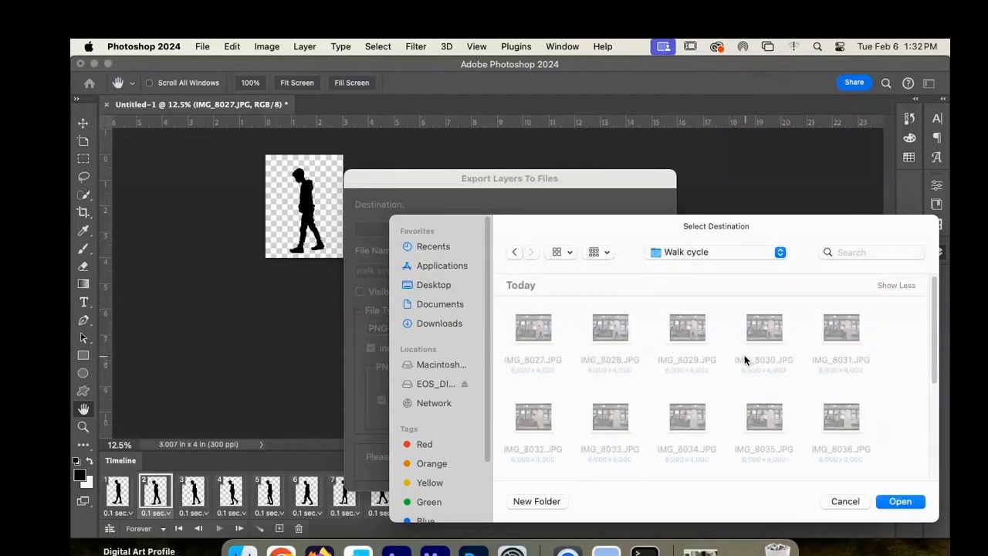
- Create a new folder named "walk cycle PNGs" inside Walk cycle, use it as the destination and run the layer export
click(538, 502)
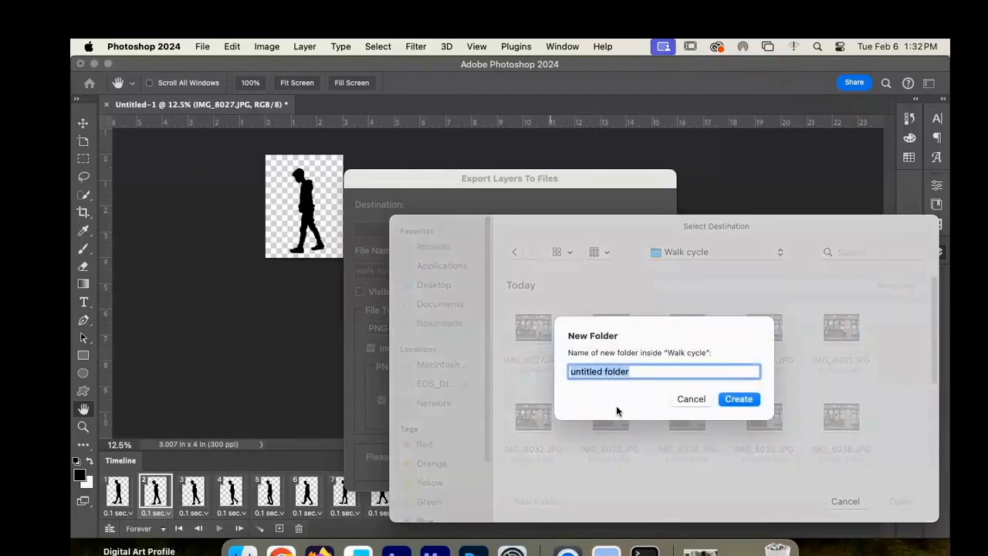
text(W)
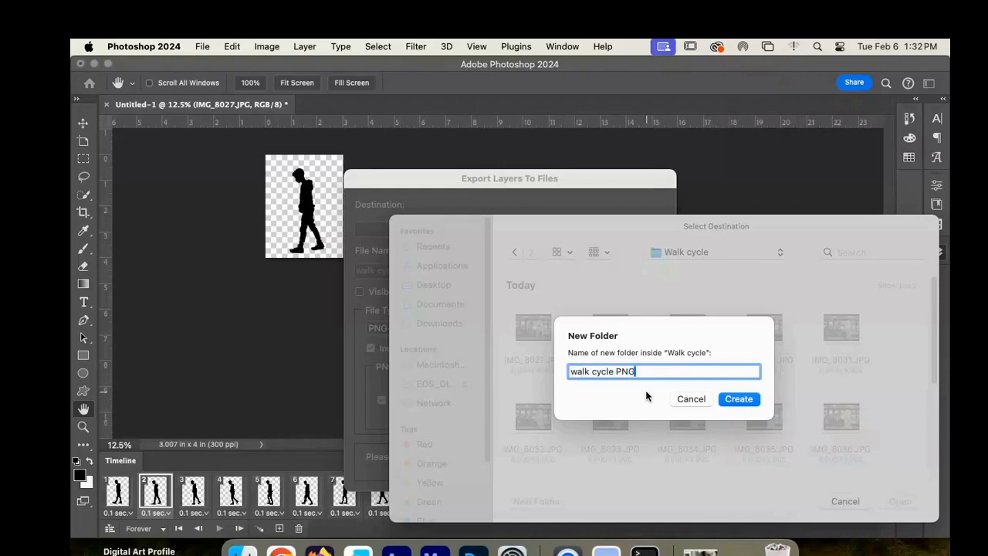
click(730, 398)
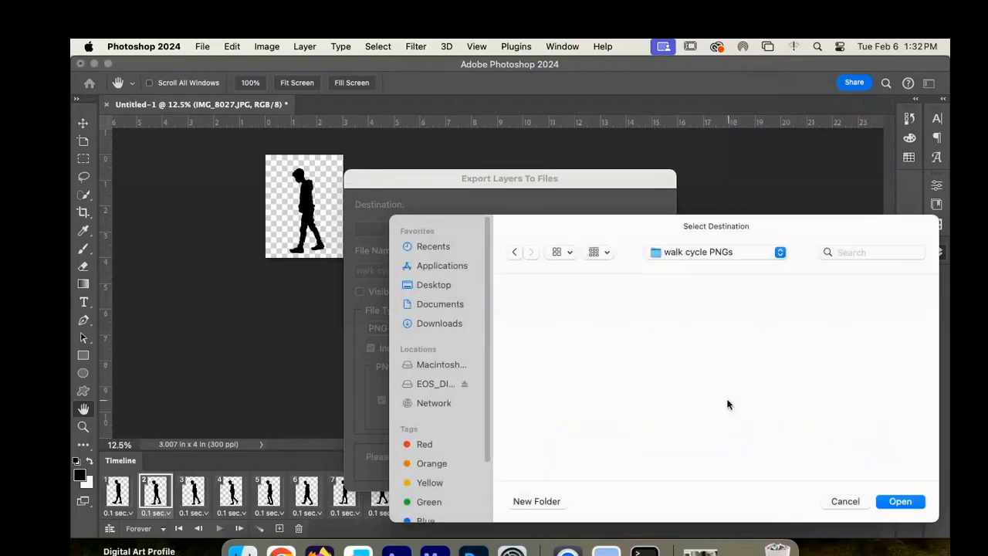
click(900, 501)
click(625, 229)
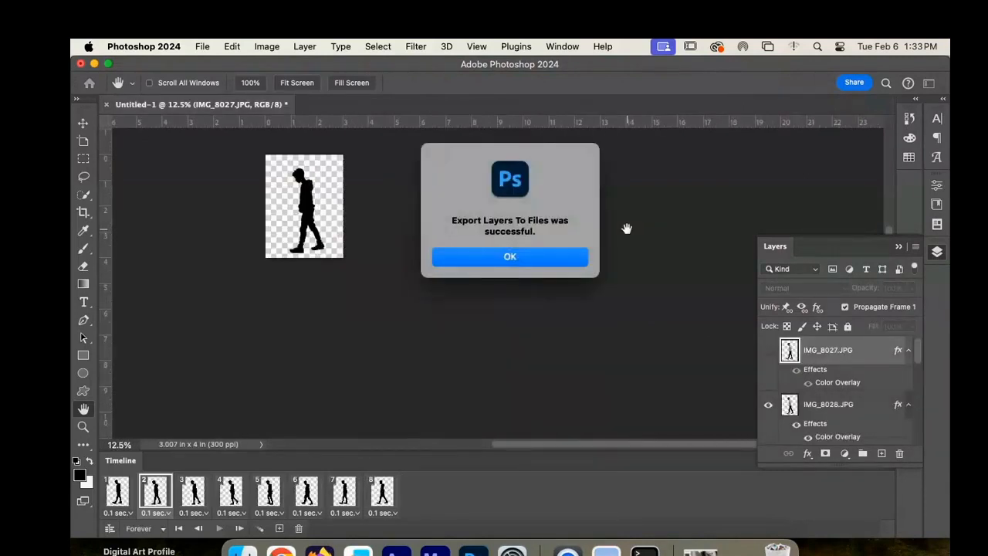
click(516, 254)
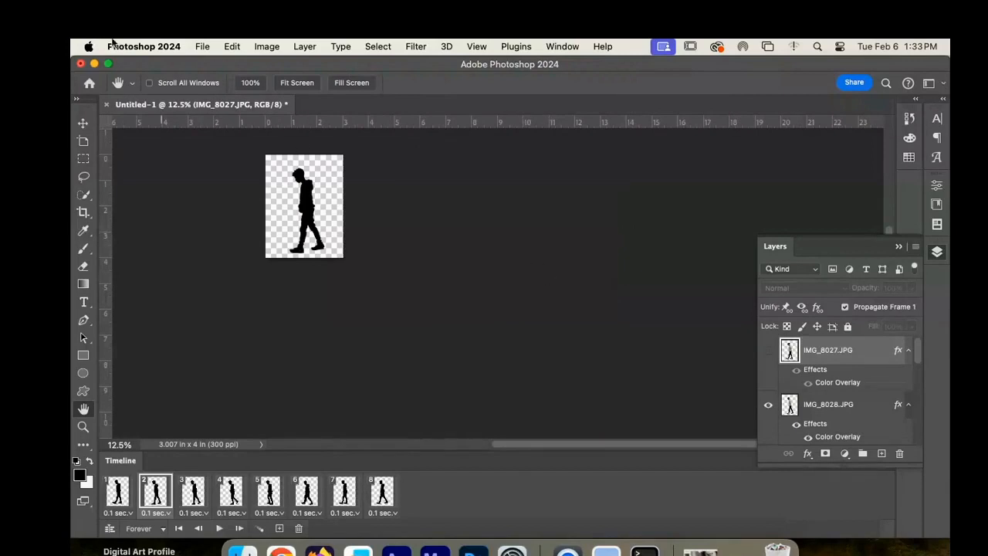
- Start Load Files into Stack and add all the silhouette PNGs from the walk cycle PNGs folder as source files
click(203, 46)
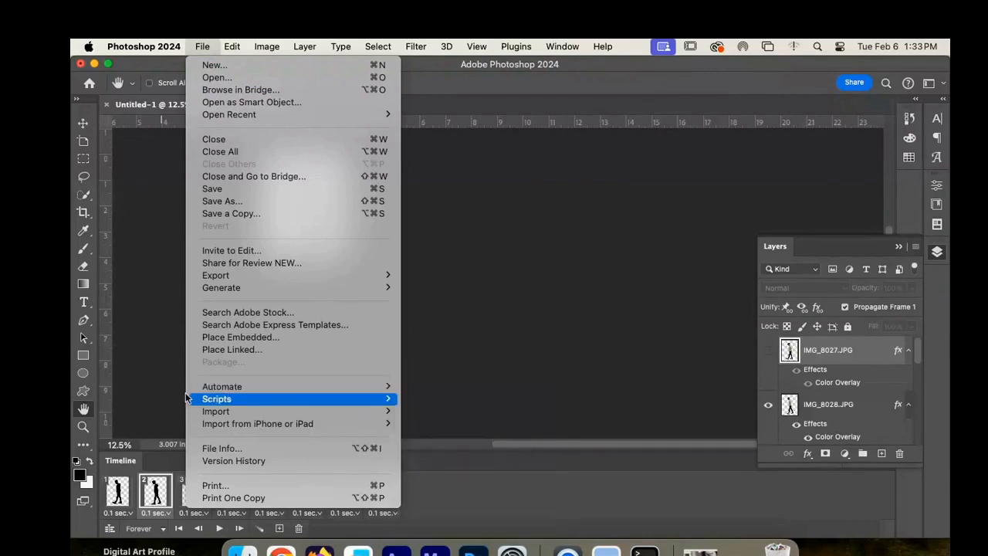
mouse_move(320, 399)
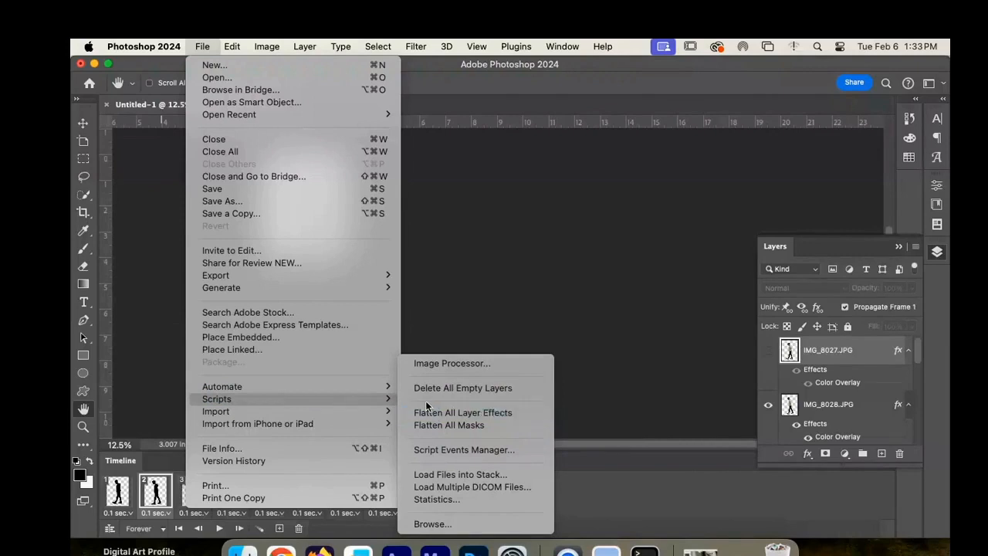
click(476, 476)
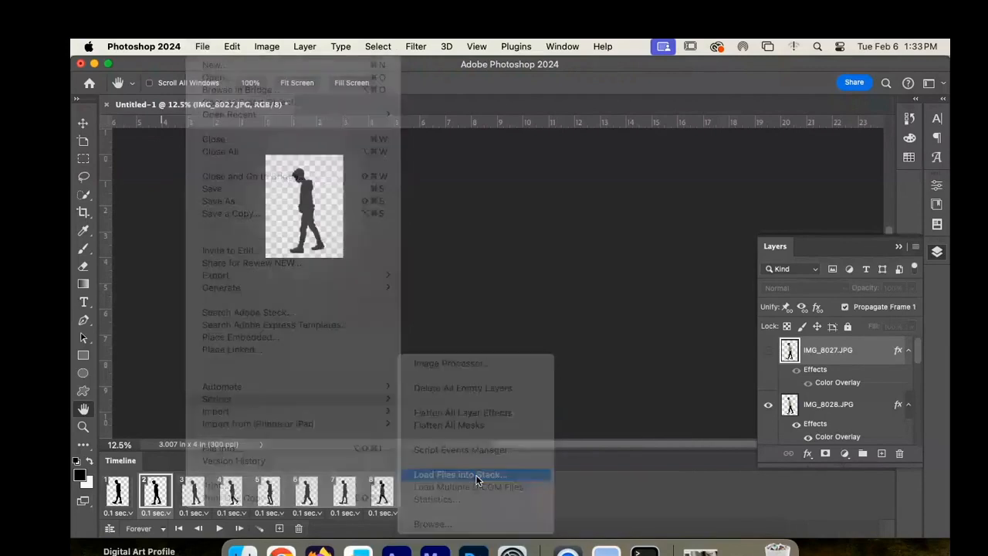
click(571, 317)
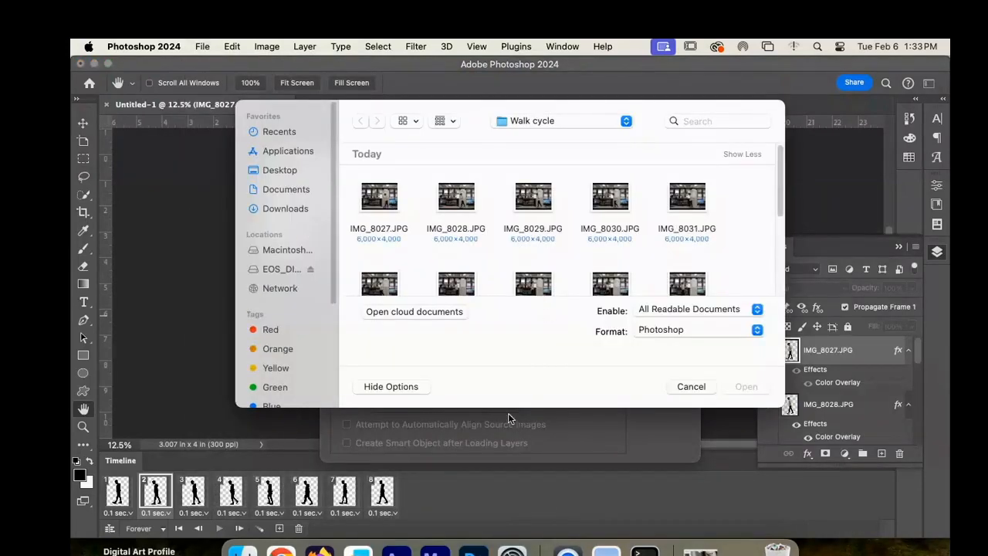
drag(783, 180, 783, 254)
double_click(467, 233)
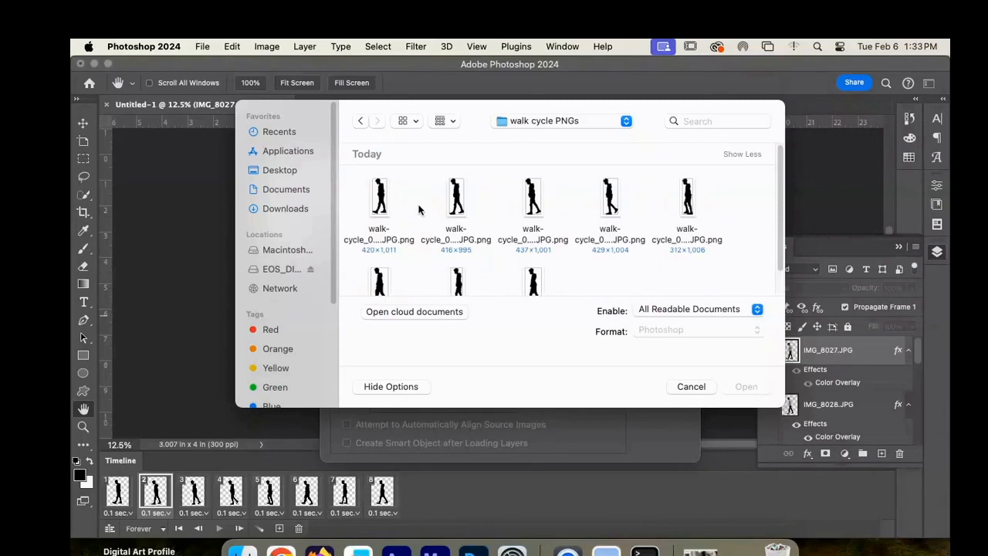
key(super+a)
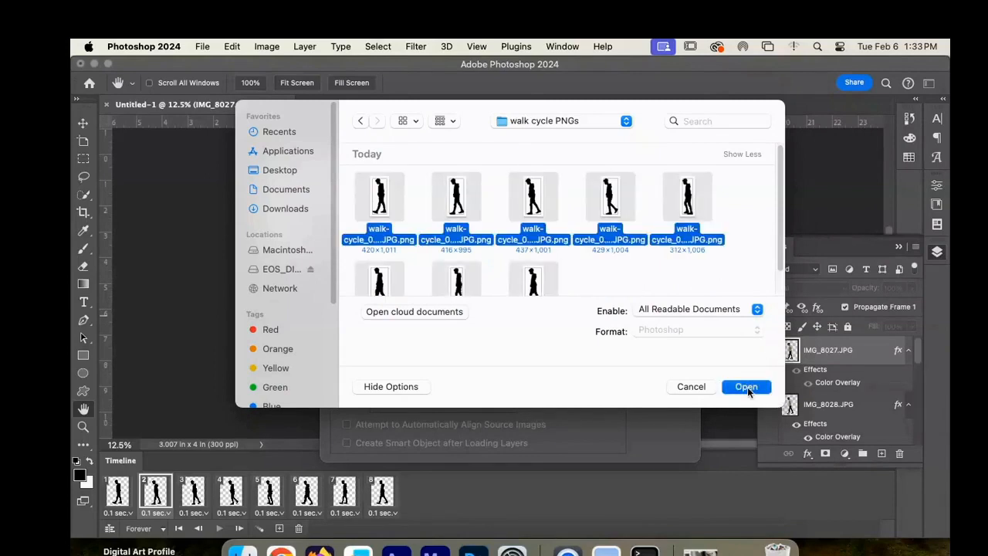
click(748, 387)
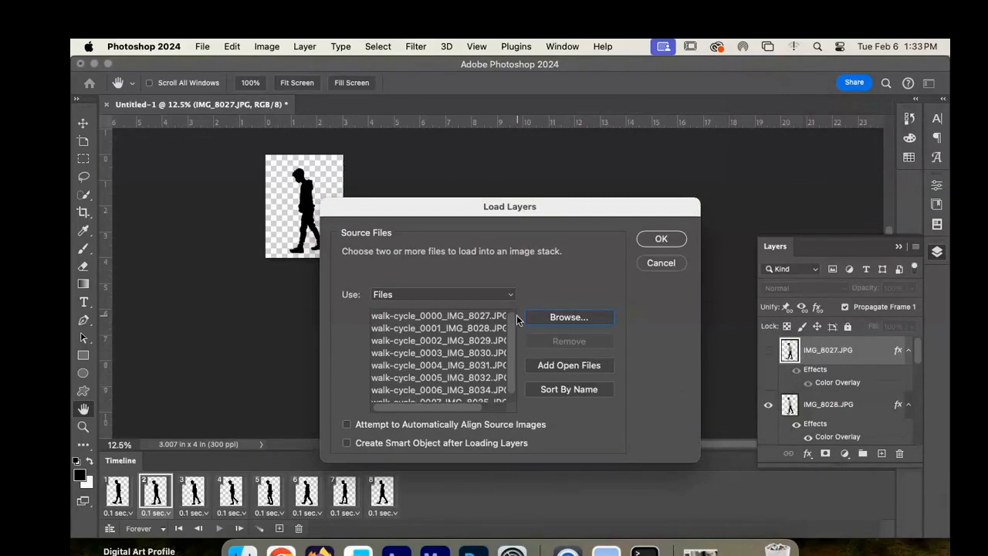
- Check the source file list, load the PNGs as layers of a new document and look through its layer stack
scroll(514, 325, down, 1)
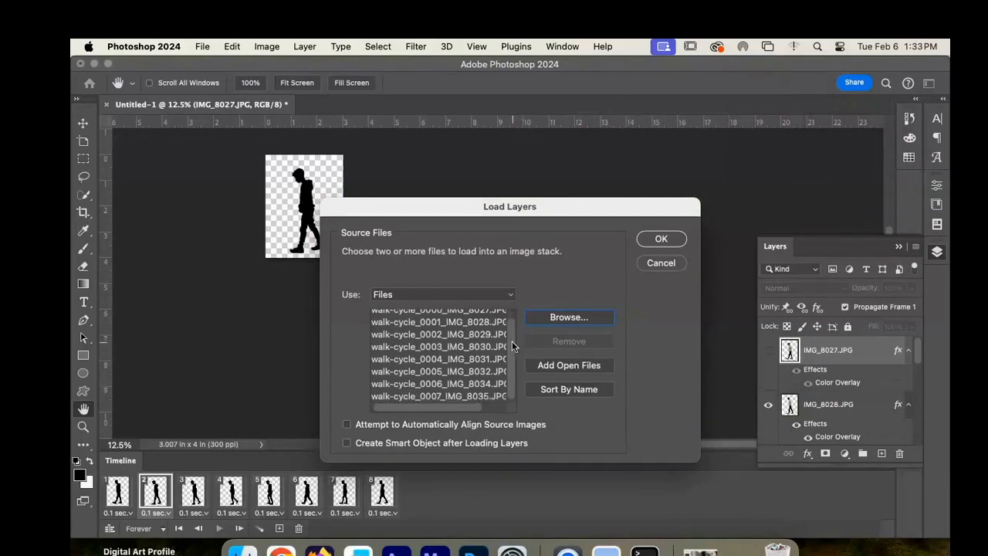
scroll(516, 344, up, 1)
click(483, 321)
scroll(511, 347, down, 1)
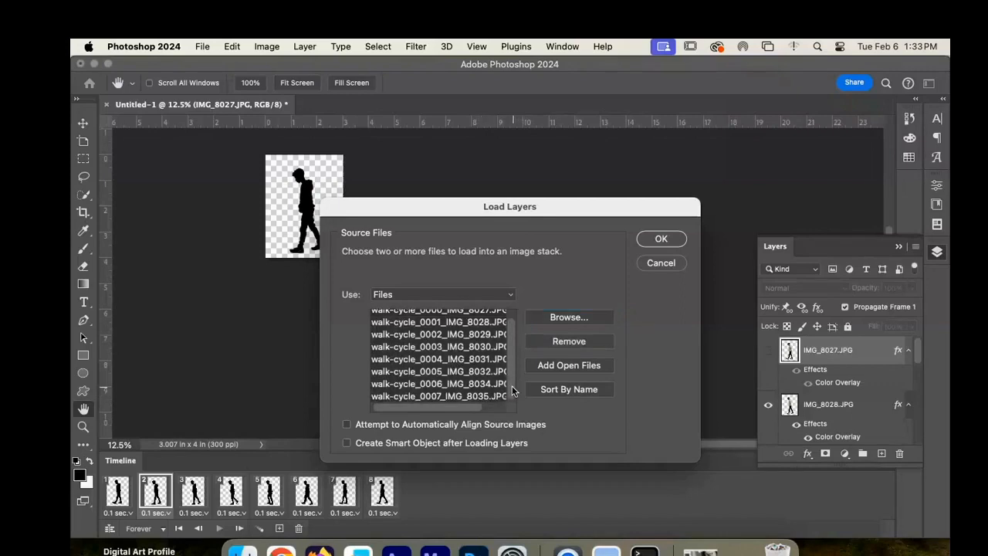
click(660, 238)
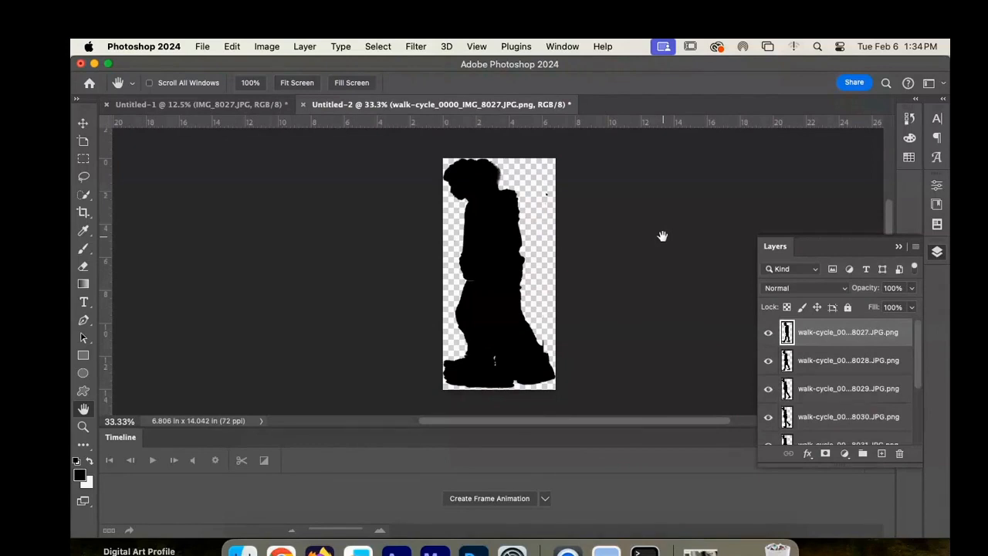
drag(917, 342, 914, 440)
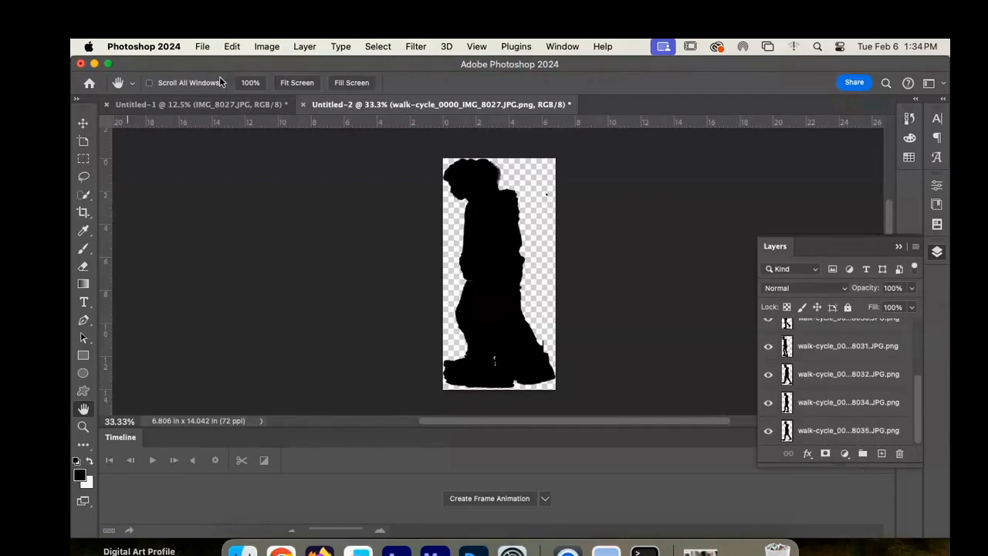
- Save the layered document in Photoshop format as "walk cycle stack" in the walk cycle PNGs folder
click(200, 47)
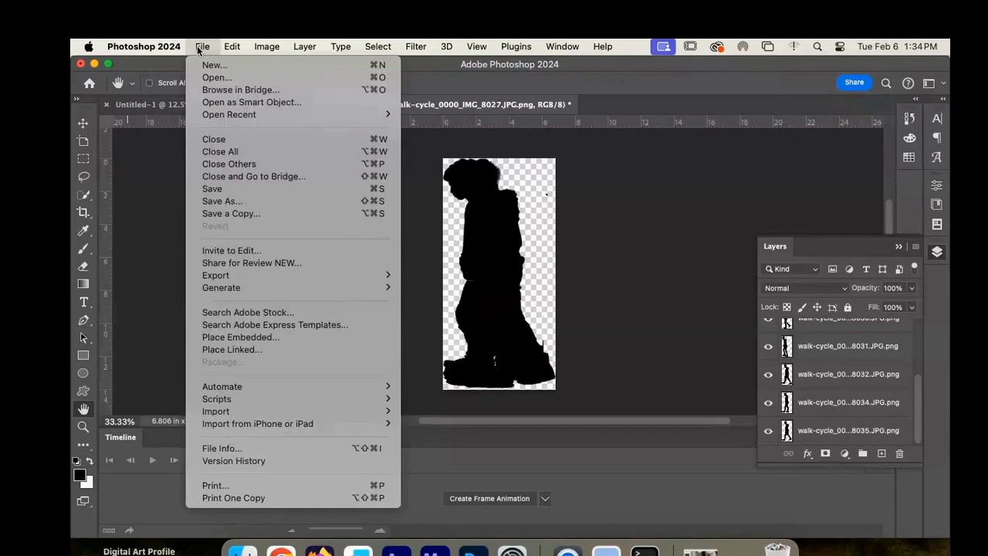
click(223, 201)
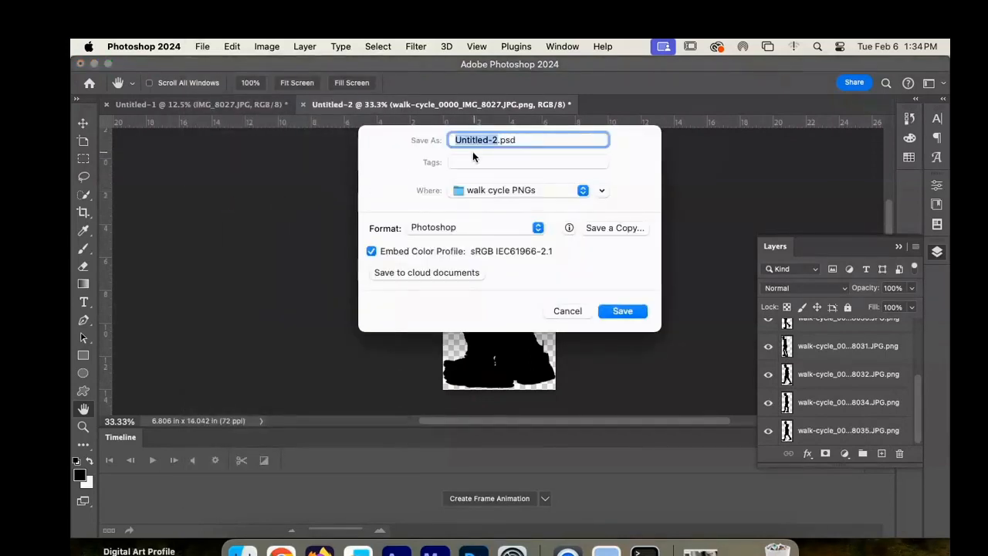
text(walk cycle stack)
click(622, 311)
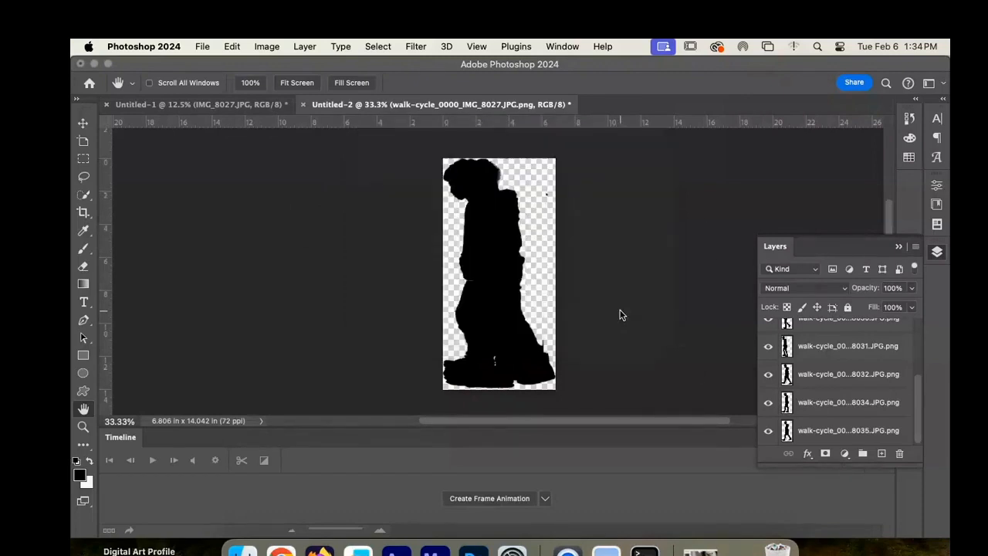
click(678, 252)
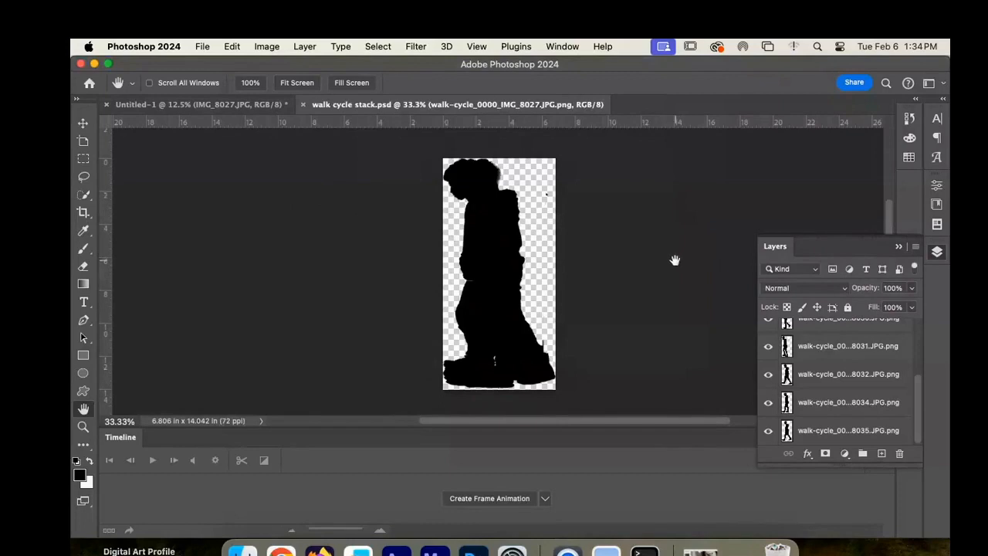
- Create a frame animation, make its frames from the silhouette layers and play the walk cycle back
click(475, 498)
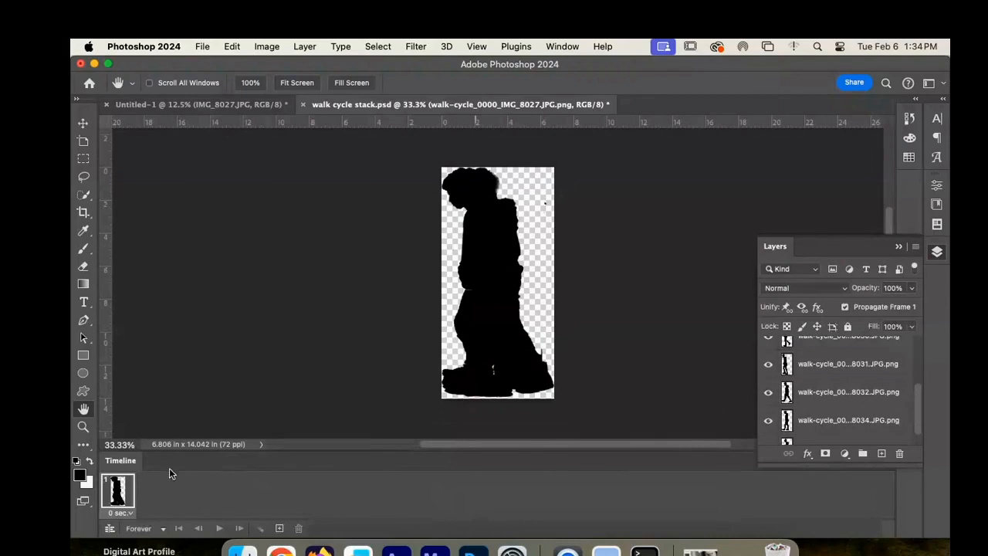
click(898, 246)
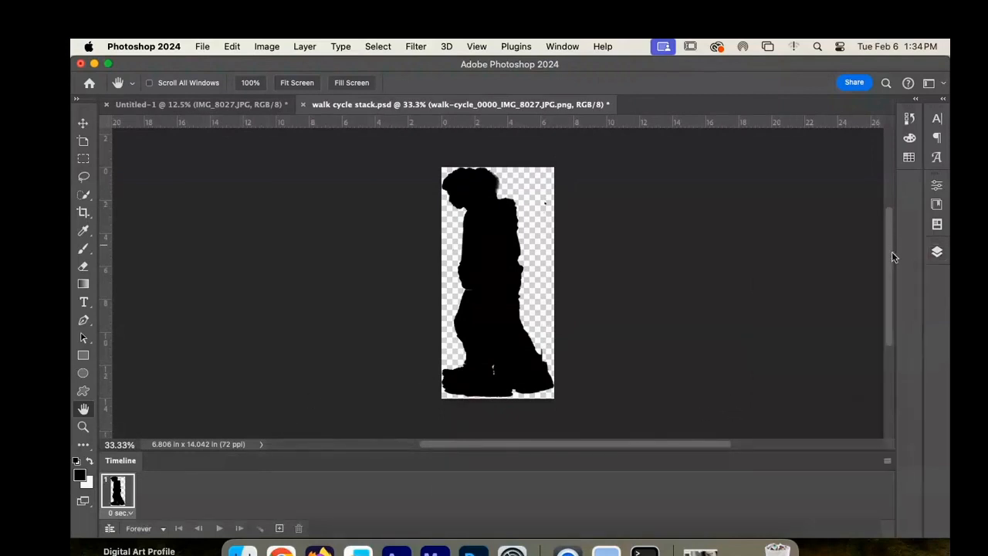
click(888, 460)
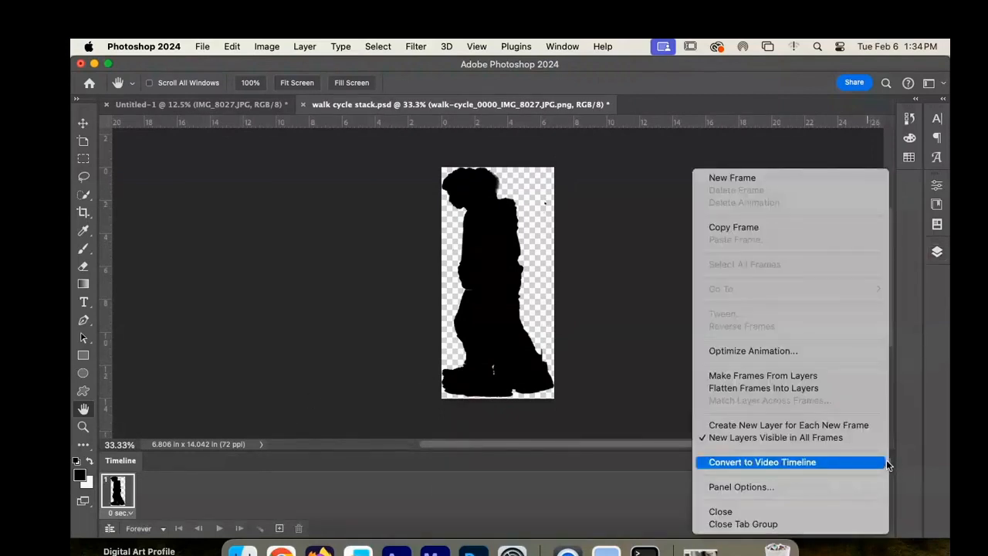
click(789, 377)
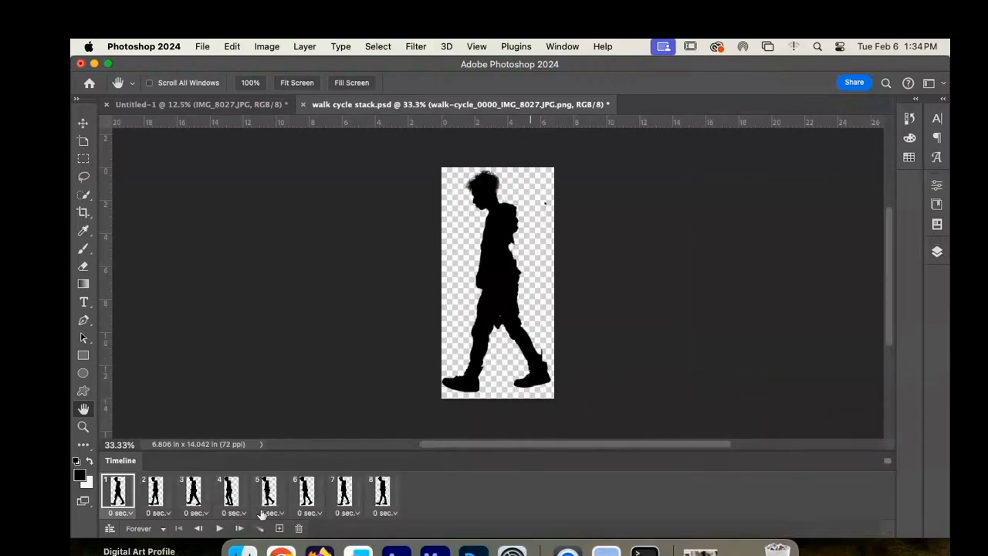
click(220, 529)
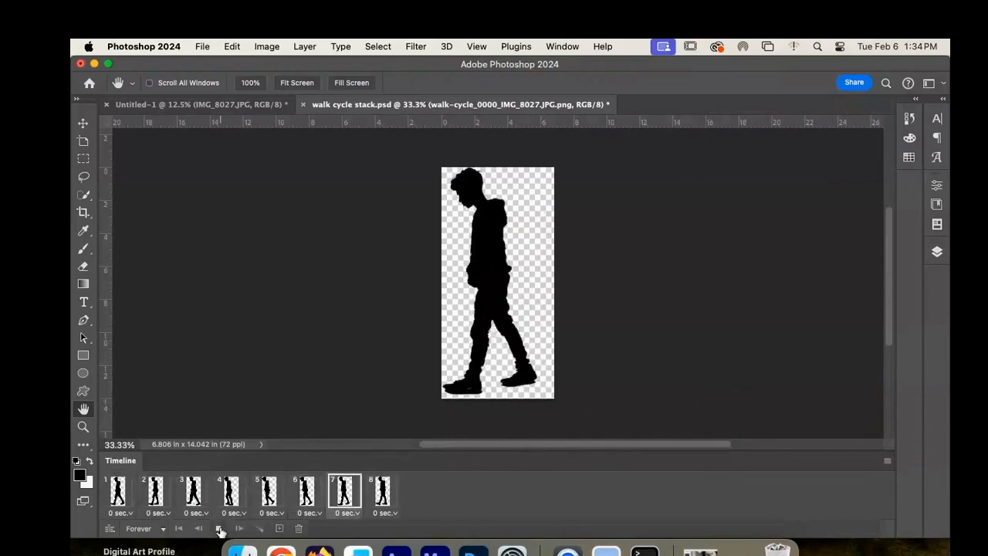
click(219, 529)
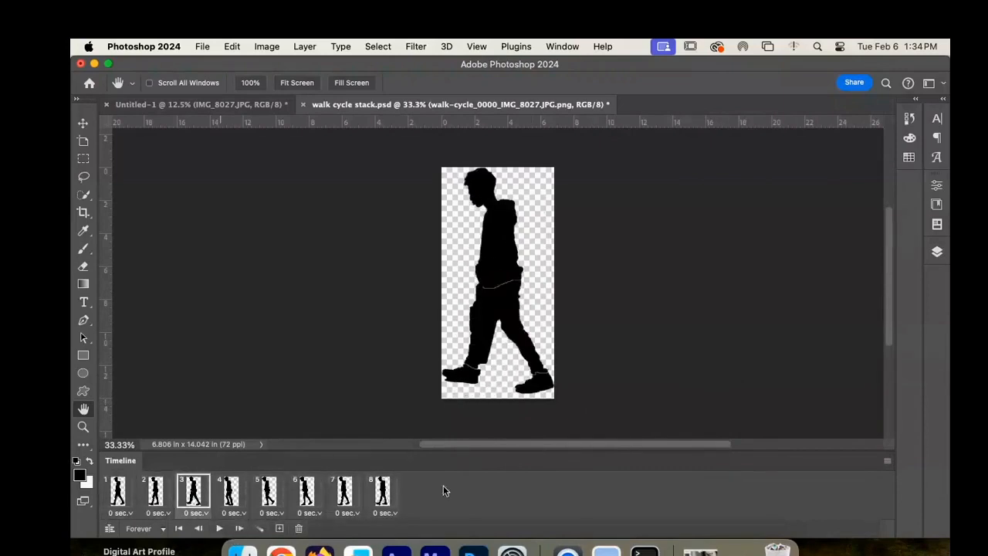
- Reverse the order of the animation frames and preview the walk cycle
click(888, 461)
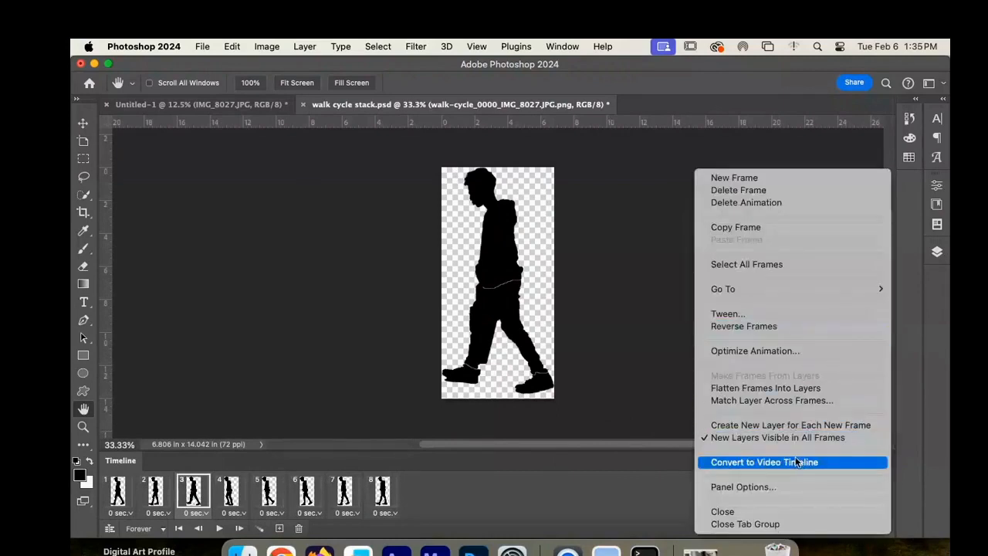
click(794, 325)
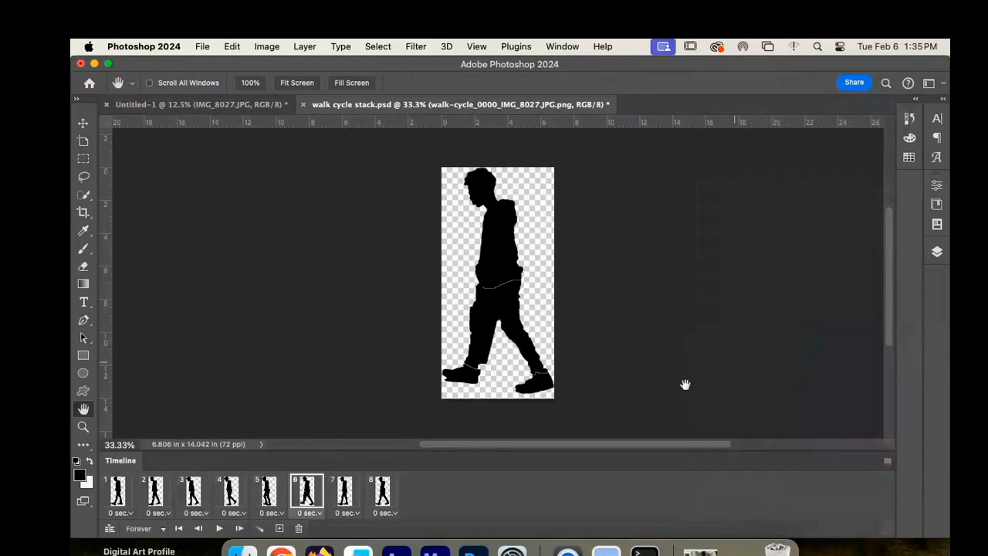
click(219, 528)
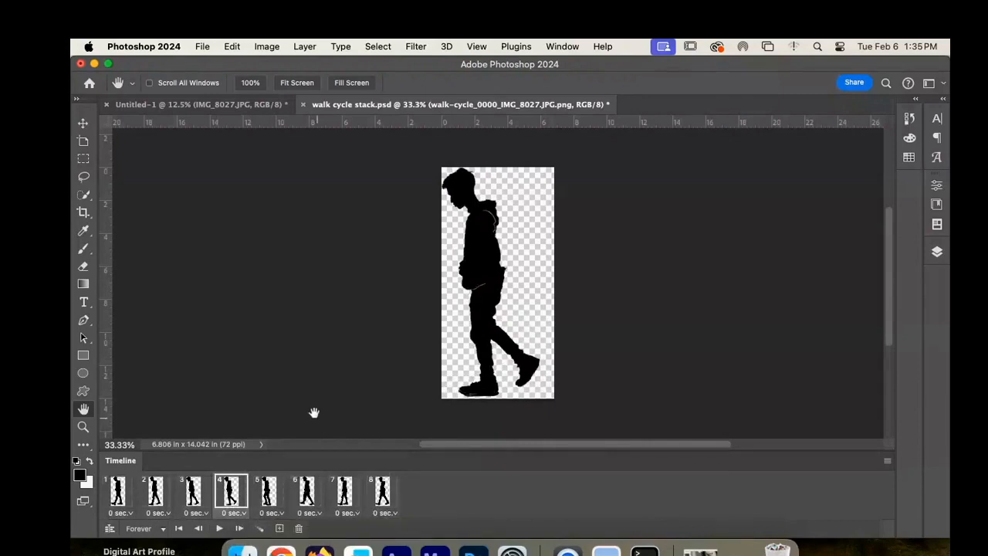
- Inspect the silhouettes in frames 1, 8 and 7 for areas that need cleaning up
click(118, 498)
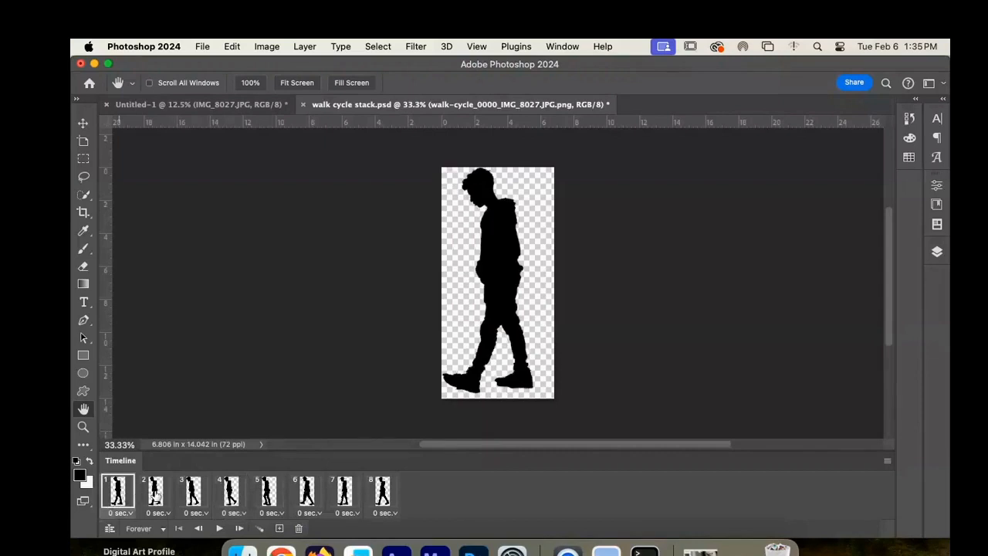
click(381, 496)
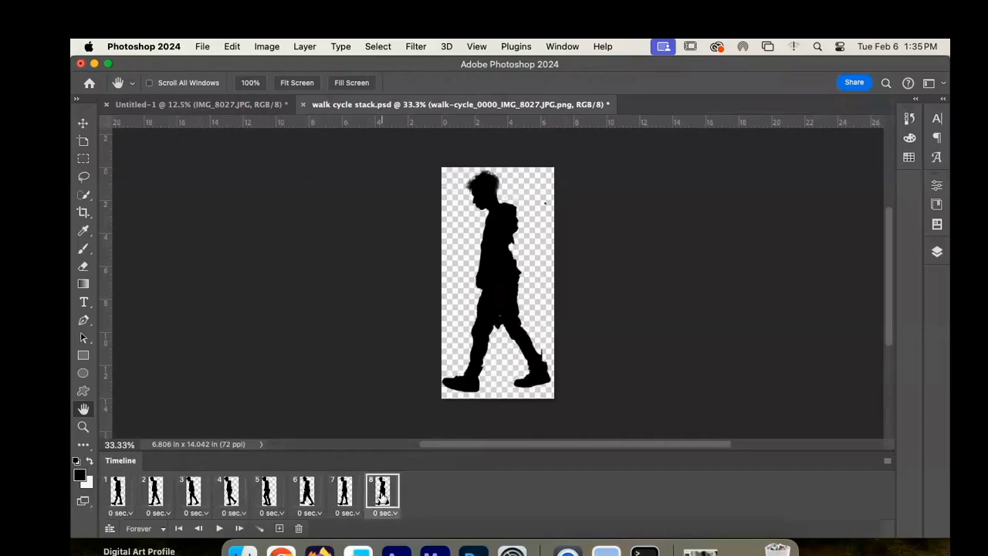
click(344, 498)
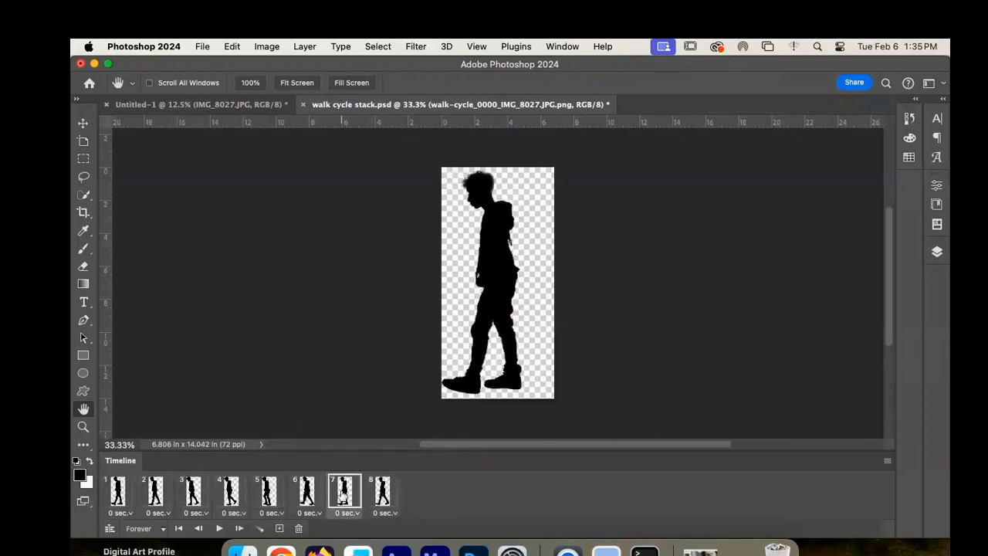
- Select frame 6 and its IMG_8032 layer for touch-up, and set the Eraser's brush size to 38 px
click(306, 496)
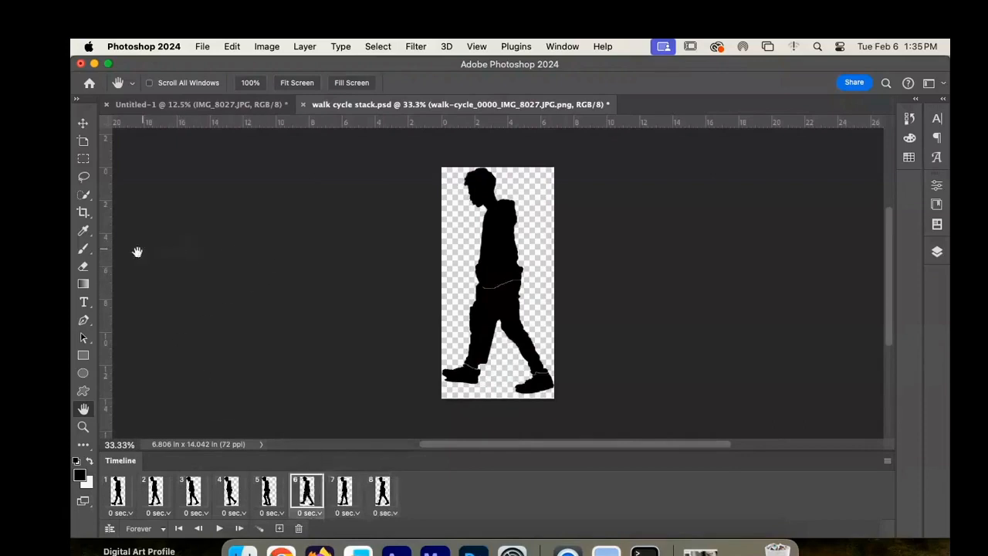
click(84, 267)
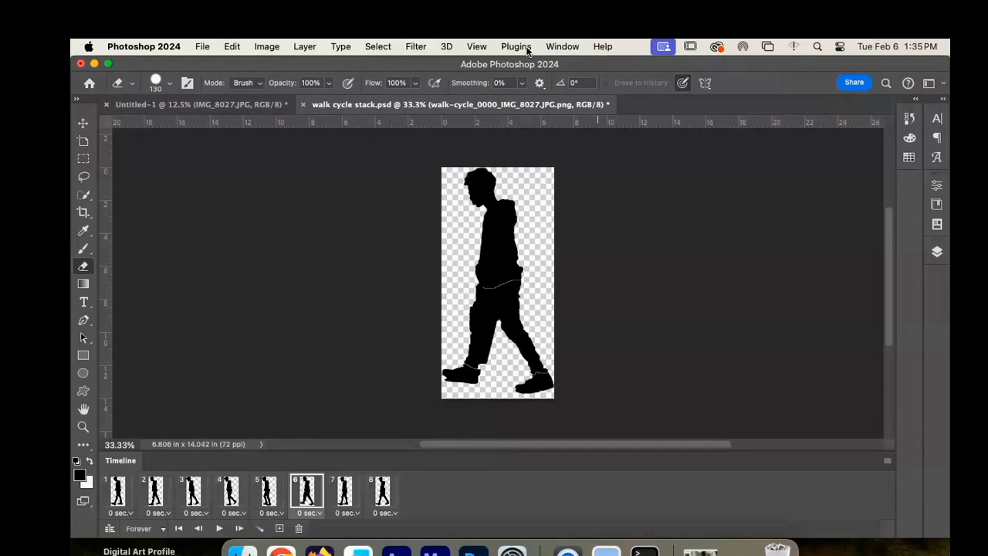
click(562, 47)
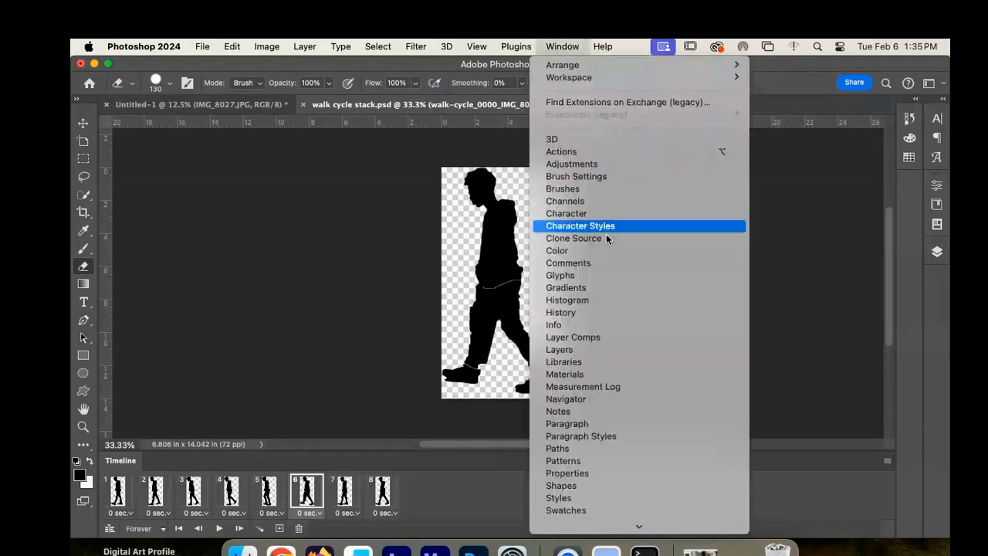
click(589, 350)
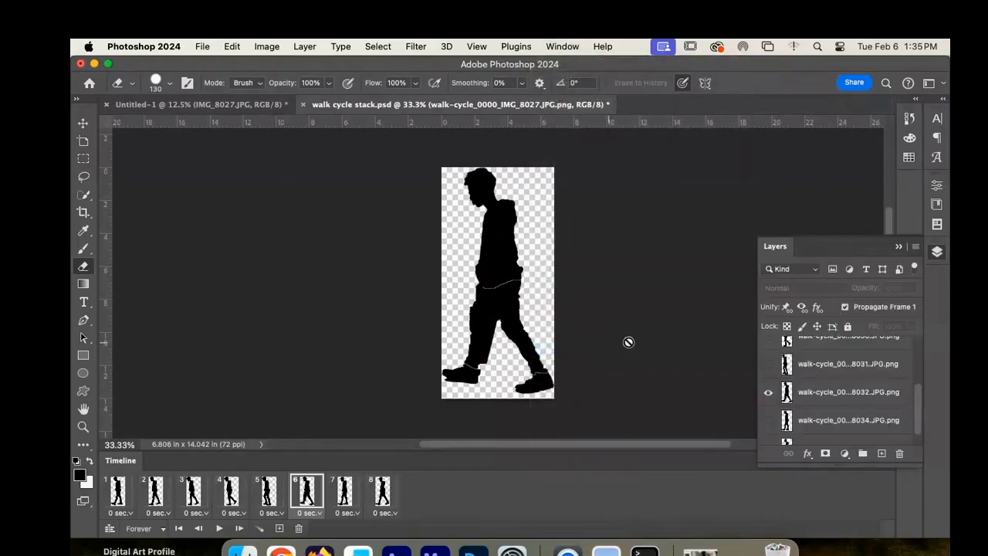
click(828, 395)
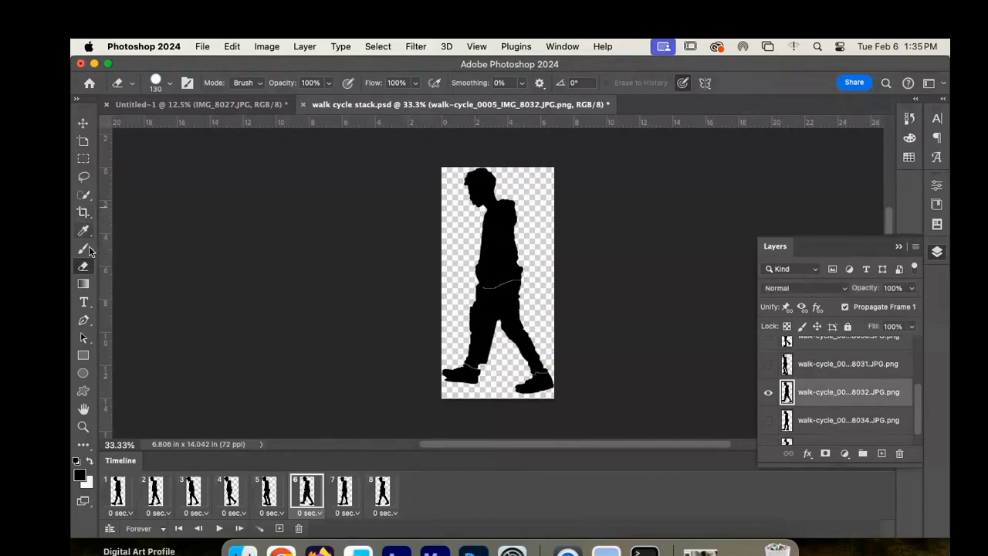
click(167, 84)
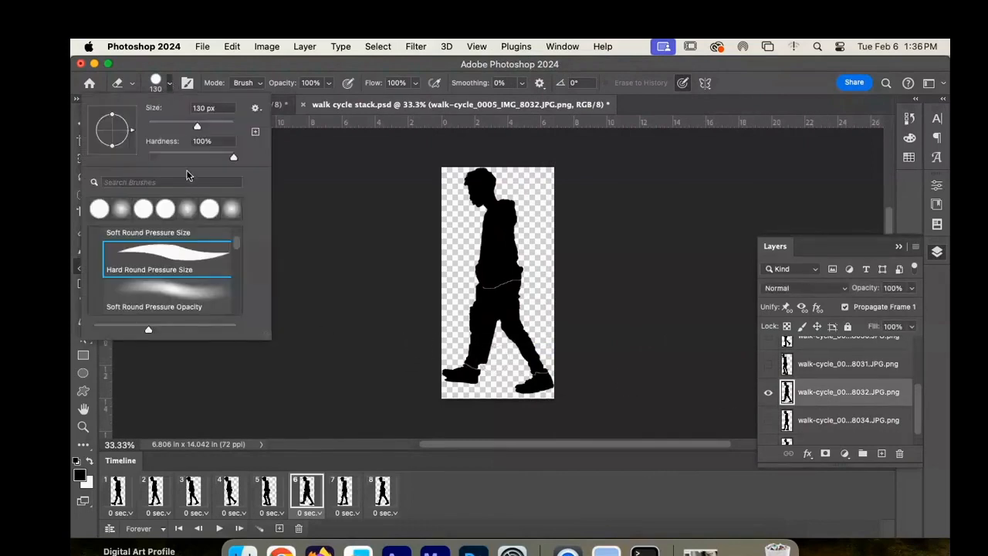
click(176, 125)
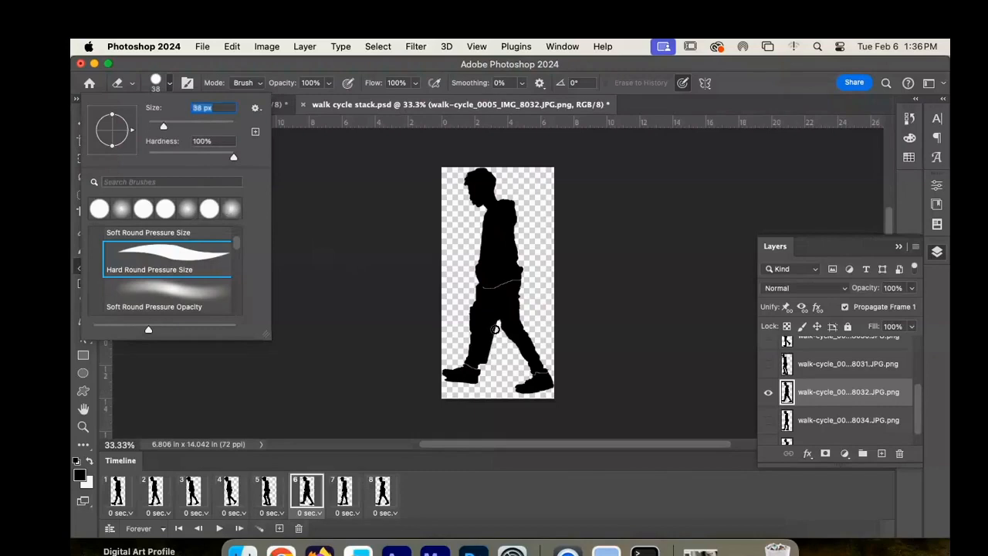
key(Return)
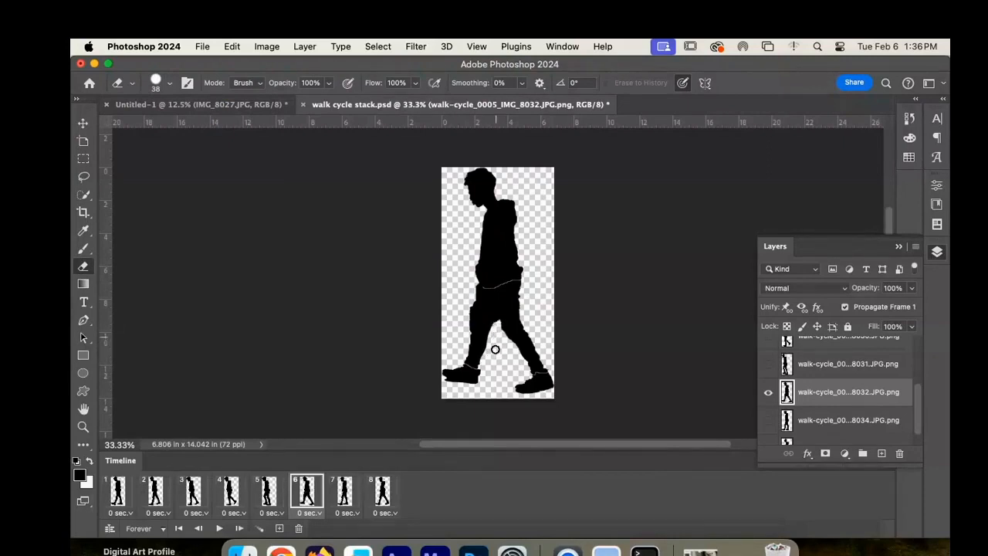
- Check frames 5, 4 and 1, and play the reversed walk cycle through before stopping it
click(268, 495)
click(233, 499)
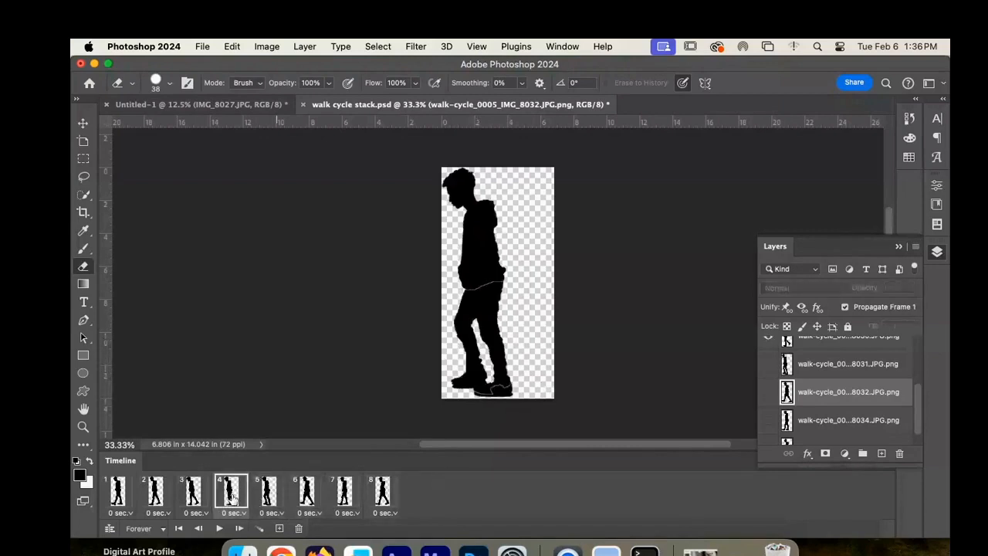
click(122, 499)
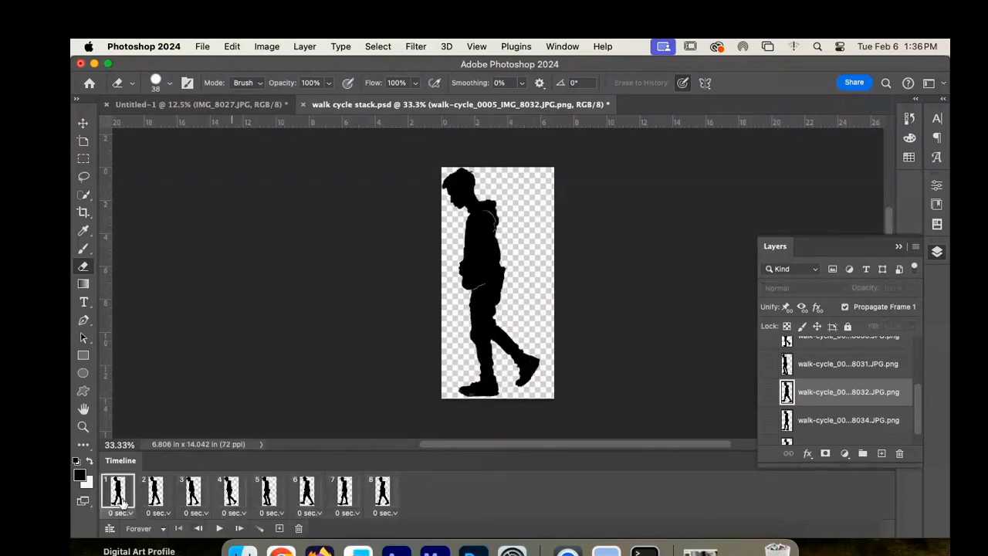
click(219, 528)
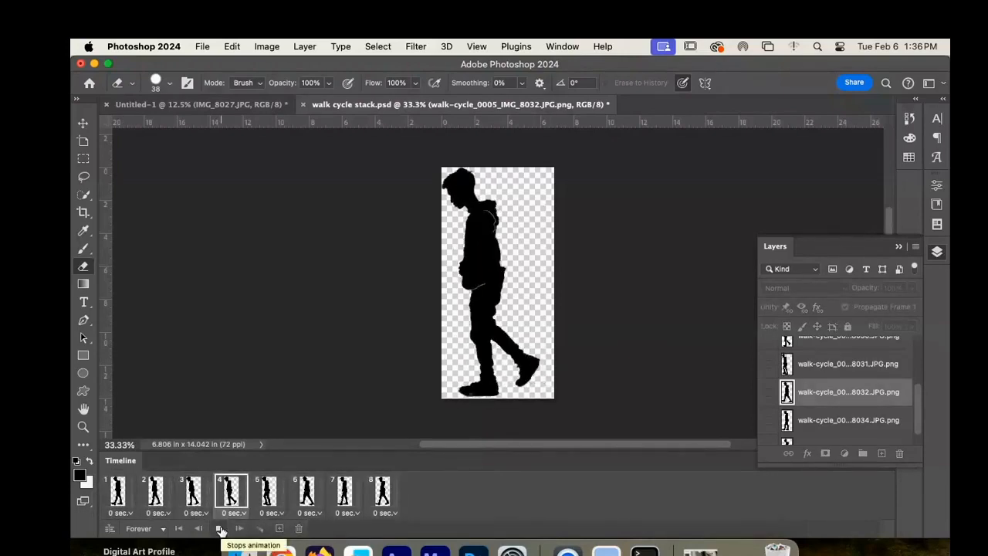
click(220, 530)
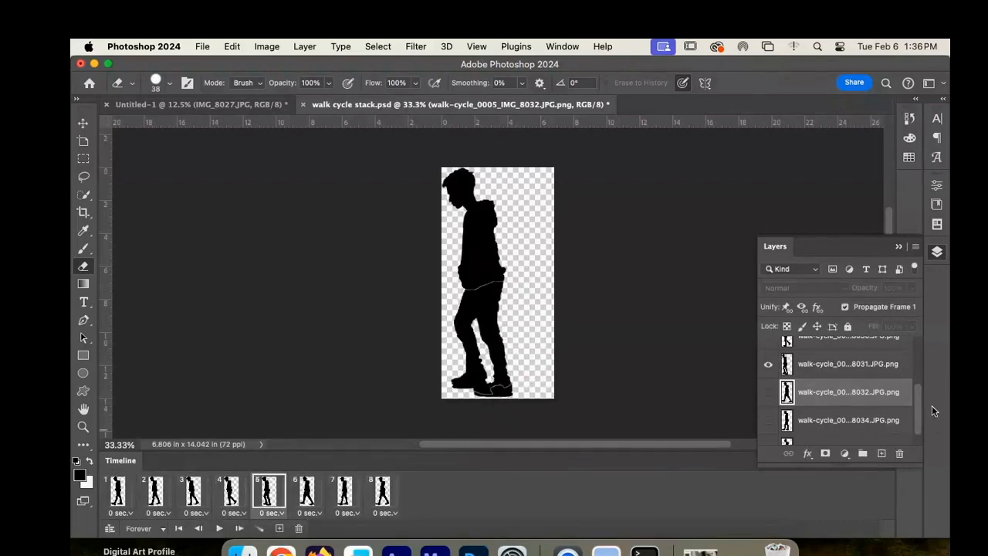
- Step through frames 1 to 8 in order, comparing each frame with the visible layer in the stack
drag(917, 406, 906, 351)
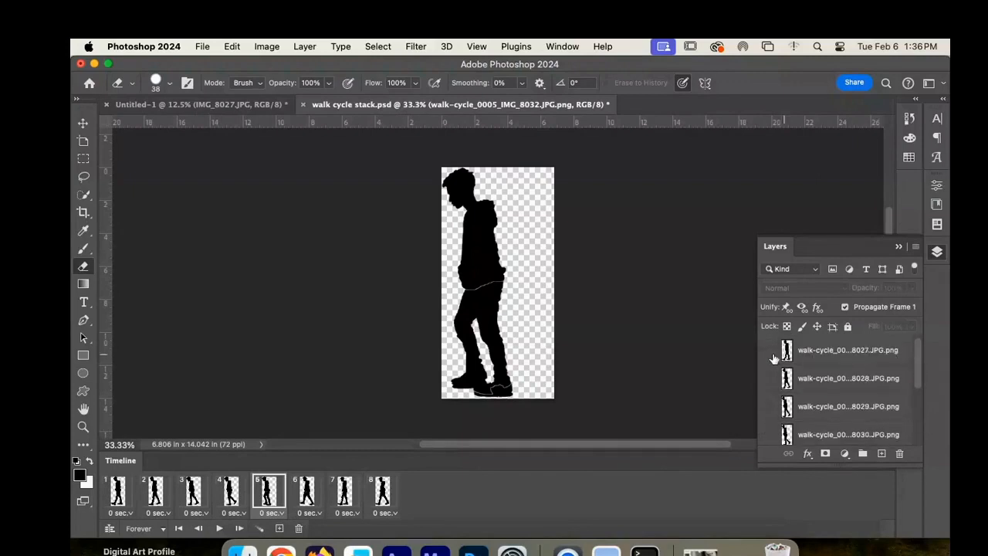
click(114, 488)
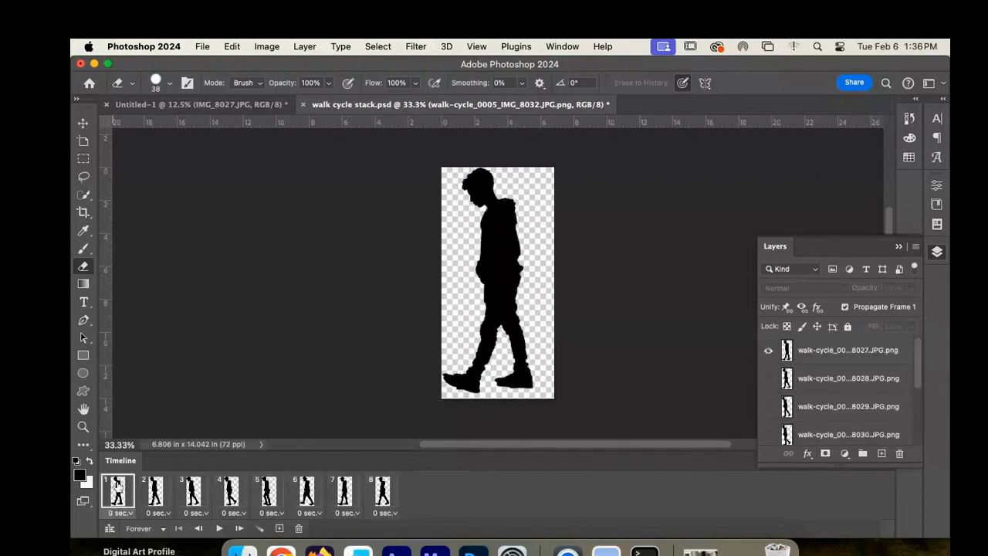
click(154, 497)
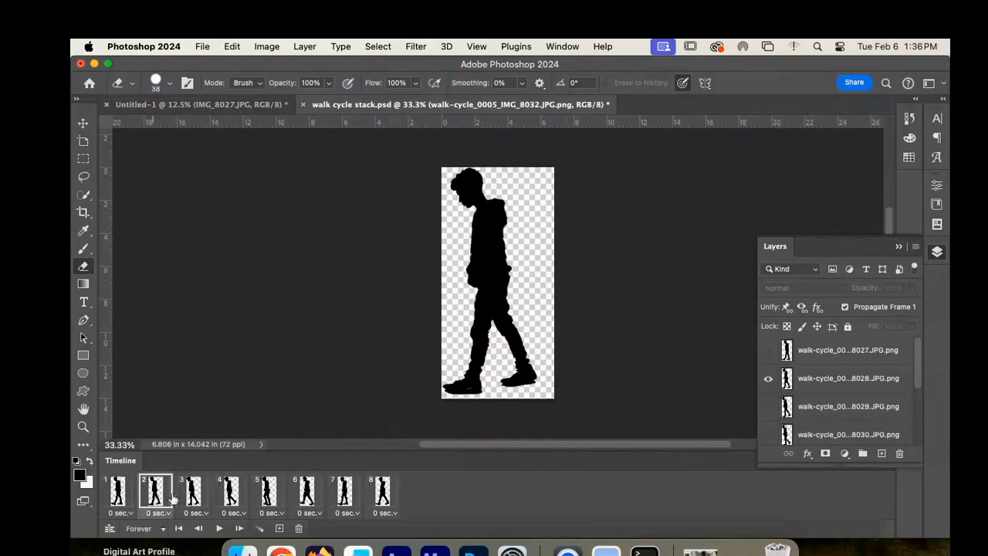
click(193, 497)
click(230, 498)
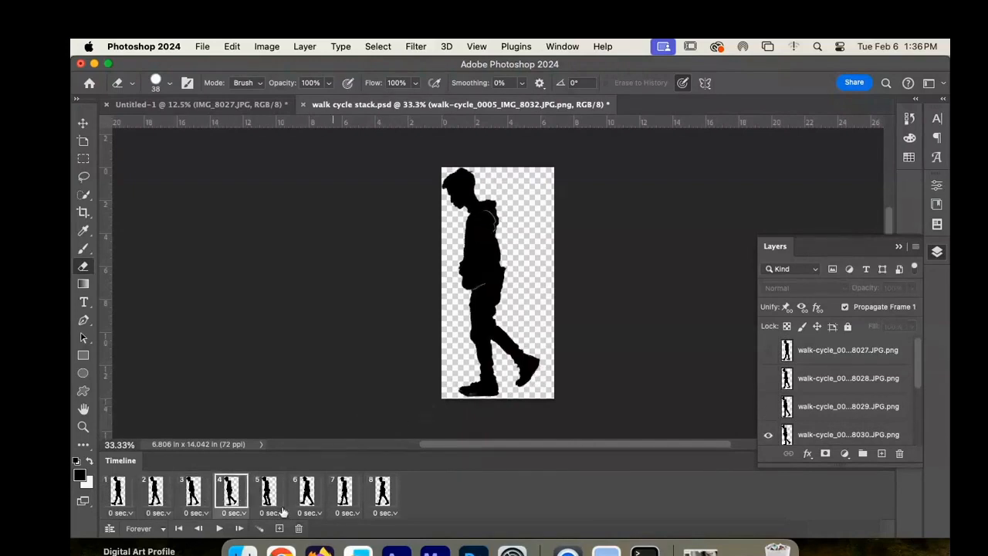
click(268, 503)
click(307, 499)
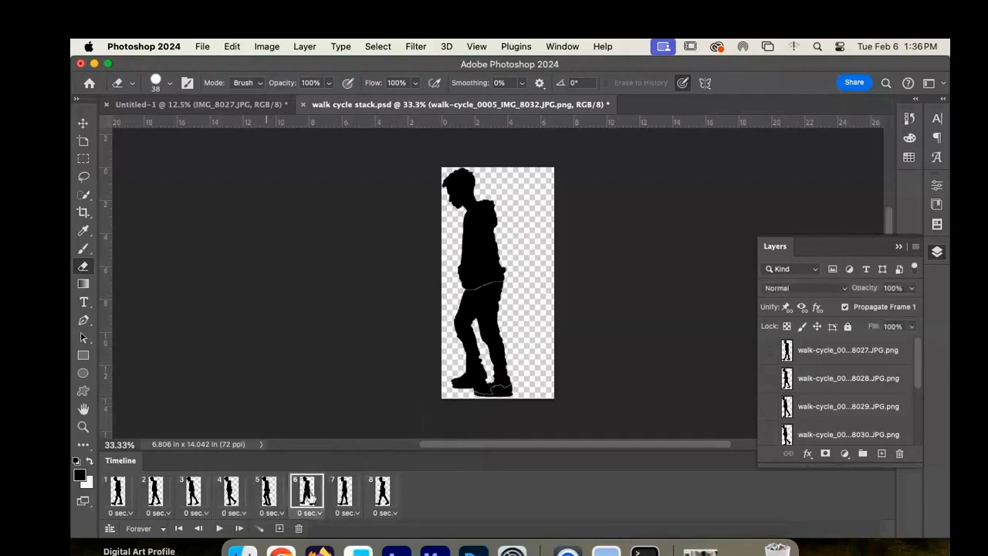
click(345, 501)
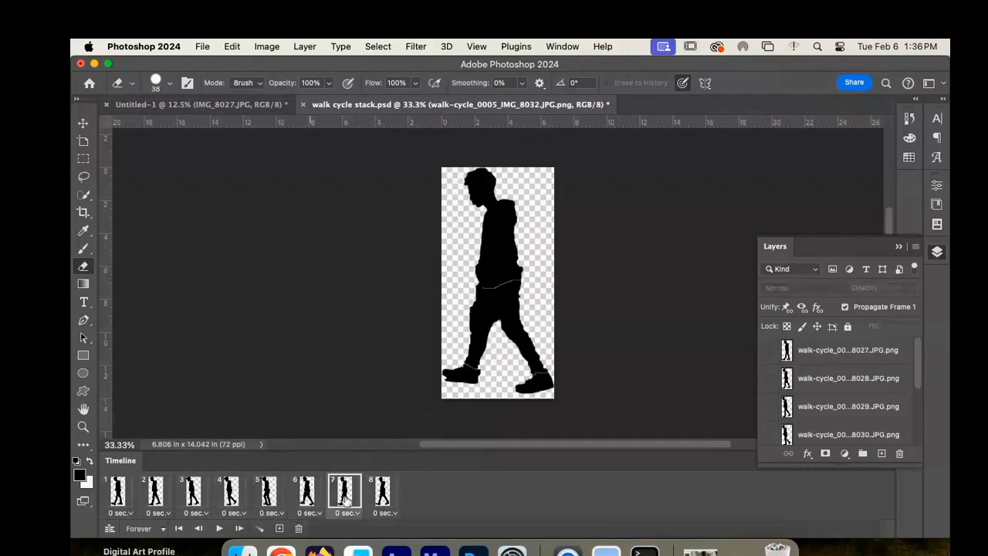
click(379, 499)
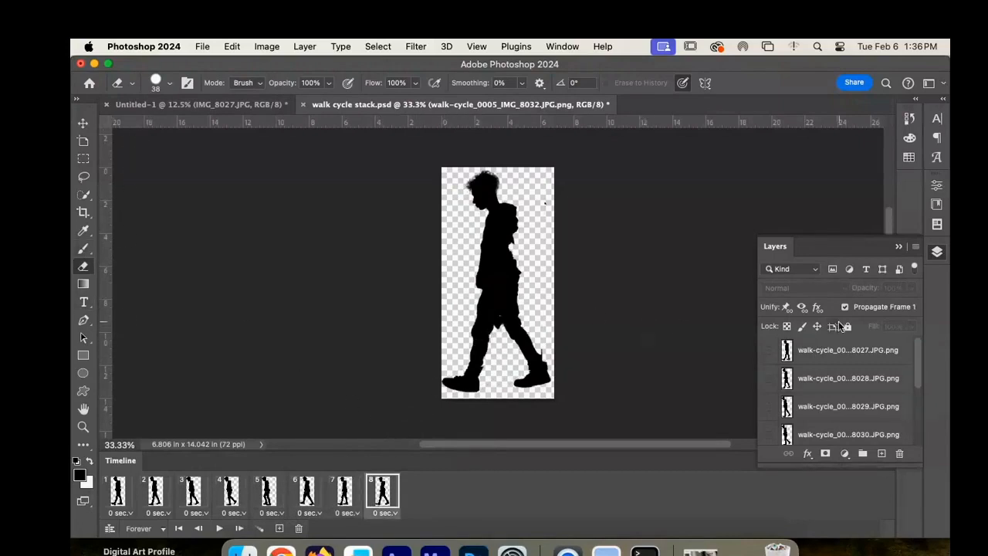
- Clean up the silhouette's crotch and rear ankle on frame 8's IMG_8035 layer using the Eraser at 20 px
drag(919, 368, 923, 418)
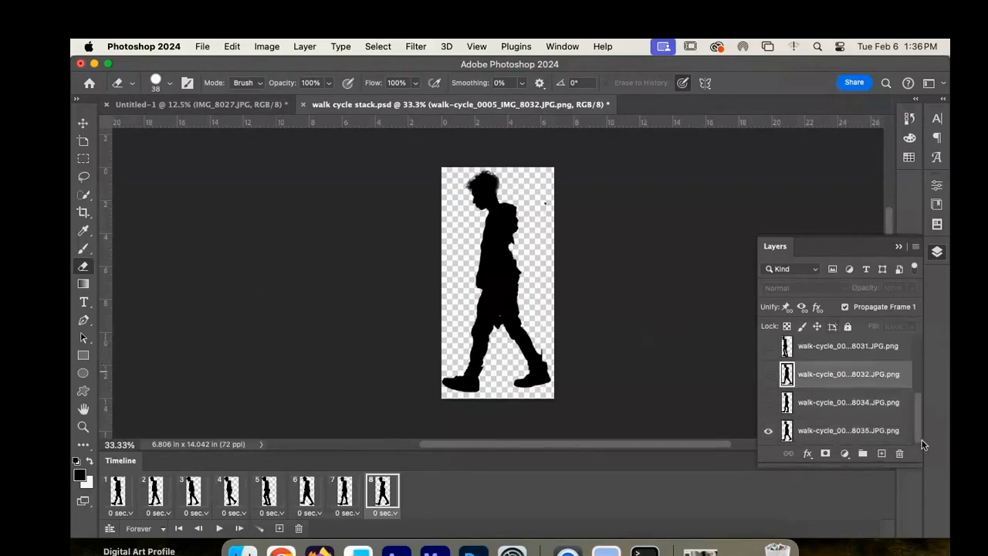
click(856, 432)
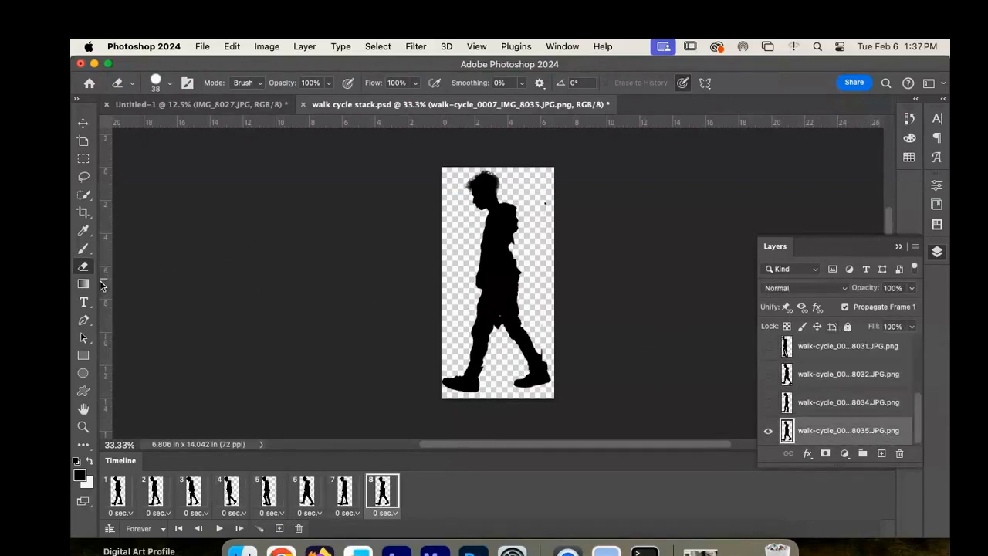
click(157, 84)
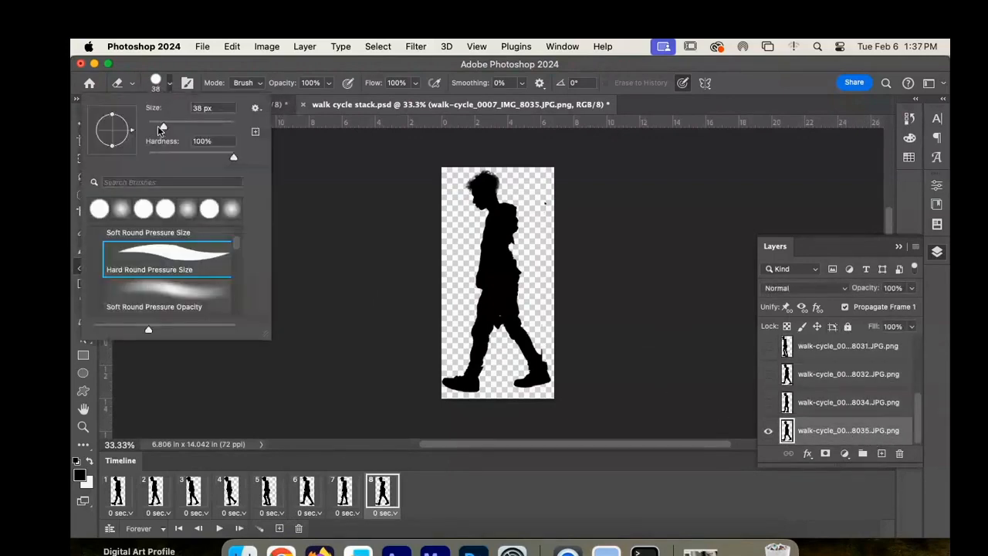
drag(162, 128, 157, 129)
drag(499, 320, 498, 322)
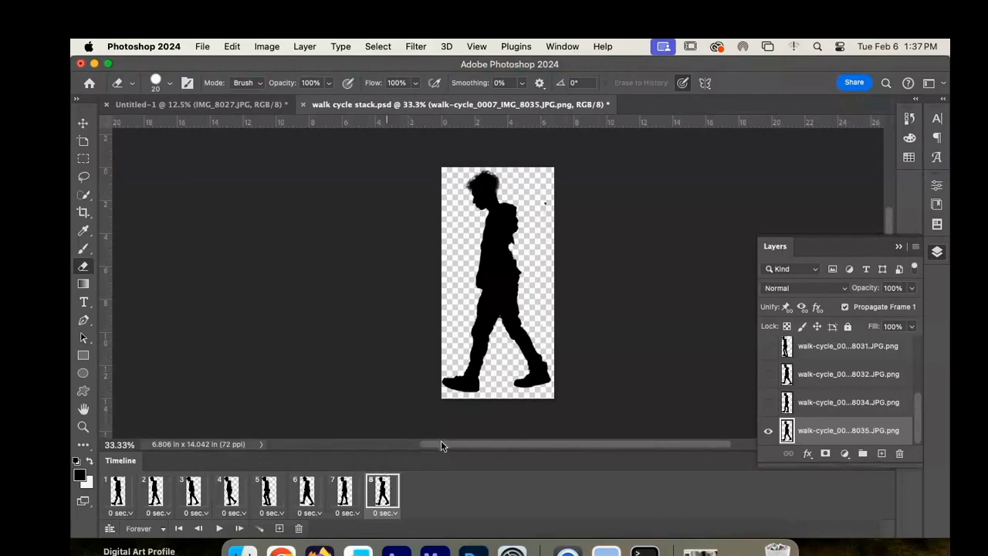
- Play the walk cycle through to check the cleaned-up frame in motion, and stop the playback
mouse_move(441, 441)
mouse_down()
mouse_move(341, 442)
mouse_move(428, 443)
mouse_up()
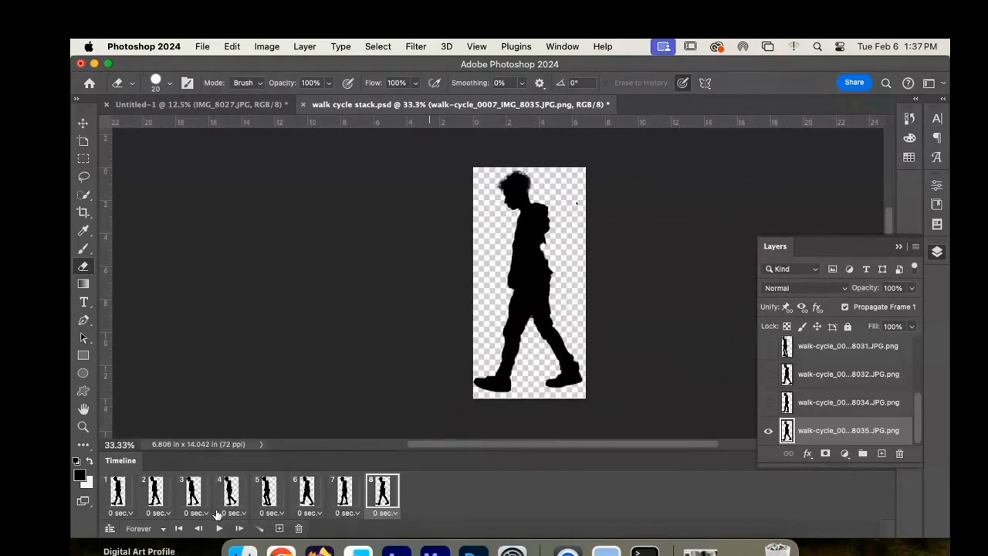
click(218, 529)
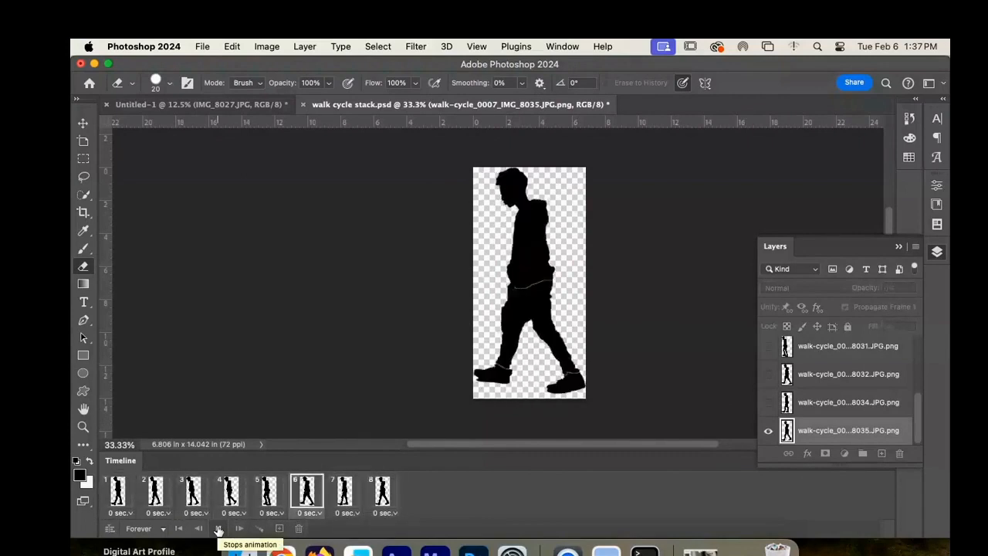
click(218, 529)
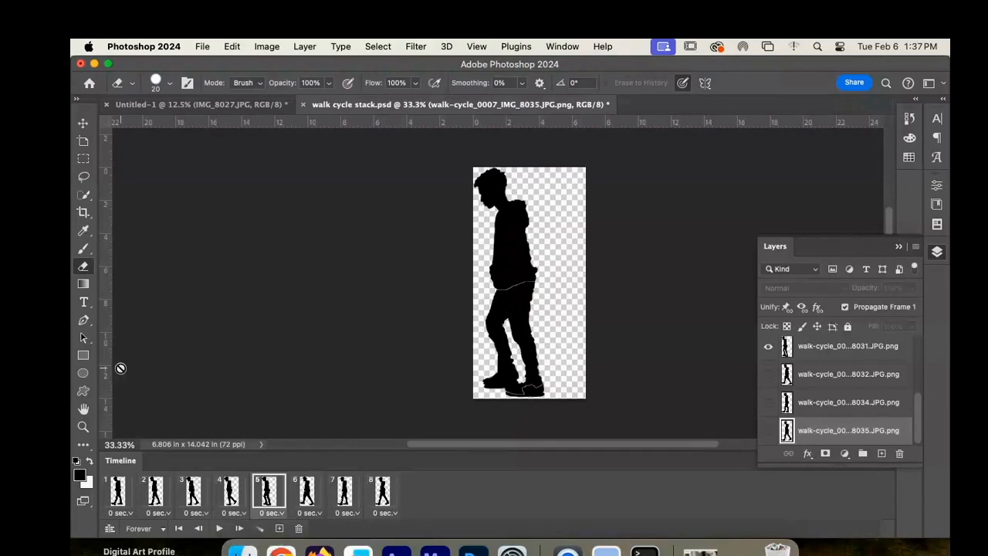
- Start saving the walk cycle stack document under a new file name in Photoshop format
click(203, 47)
click(241, 202)
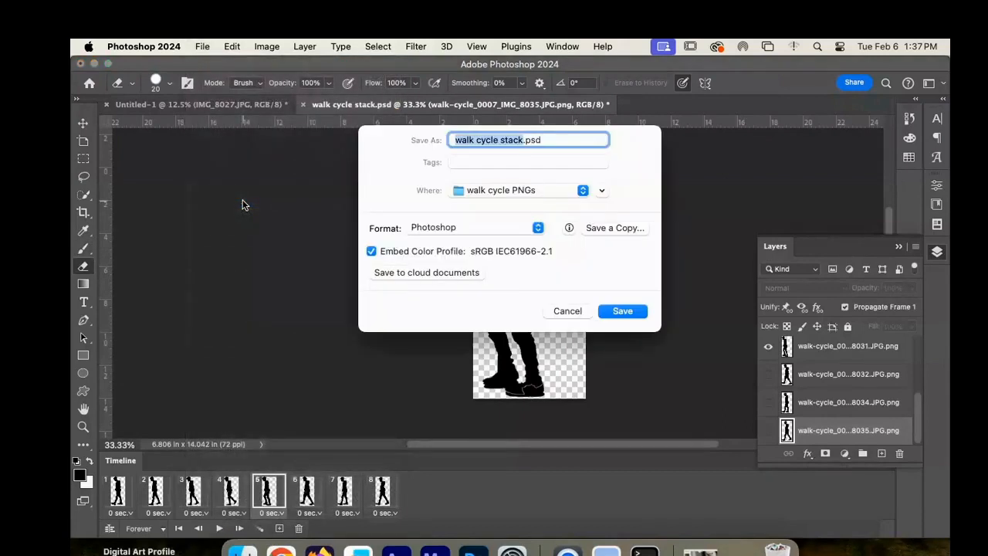